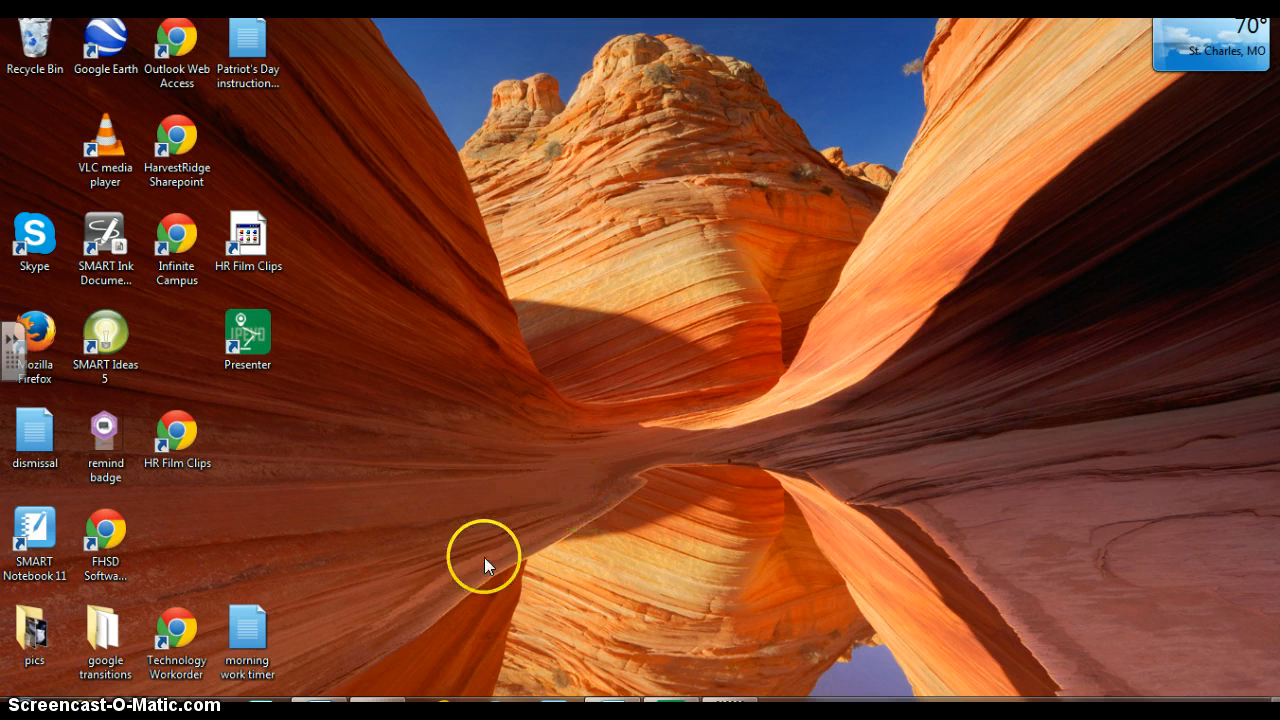
Restore the Internet Explorer window showing the MSN homepage from the taskbar
click(436, 706)
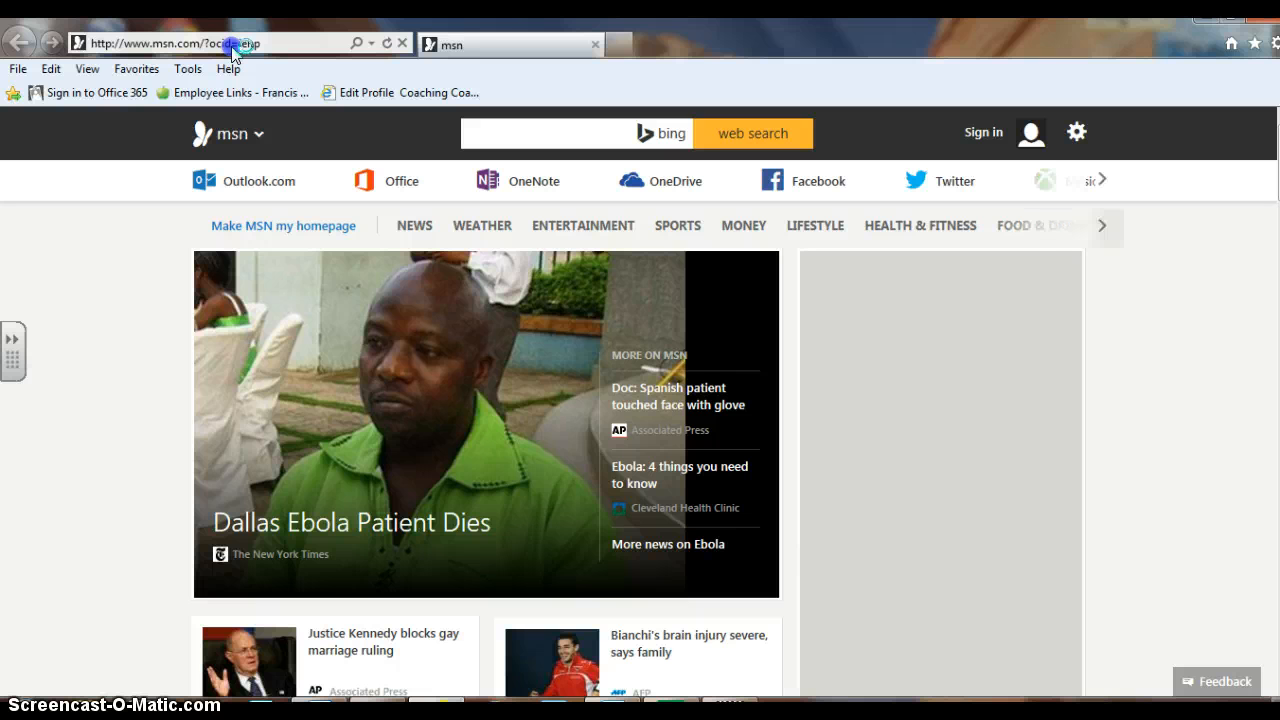
click(230, 44)
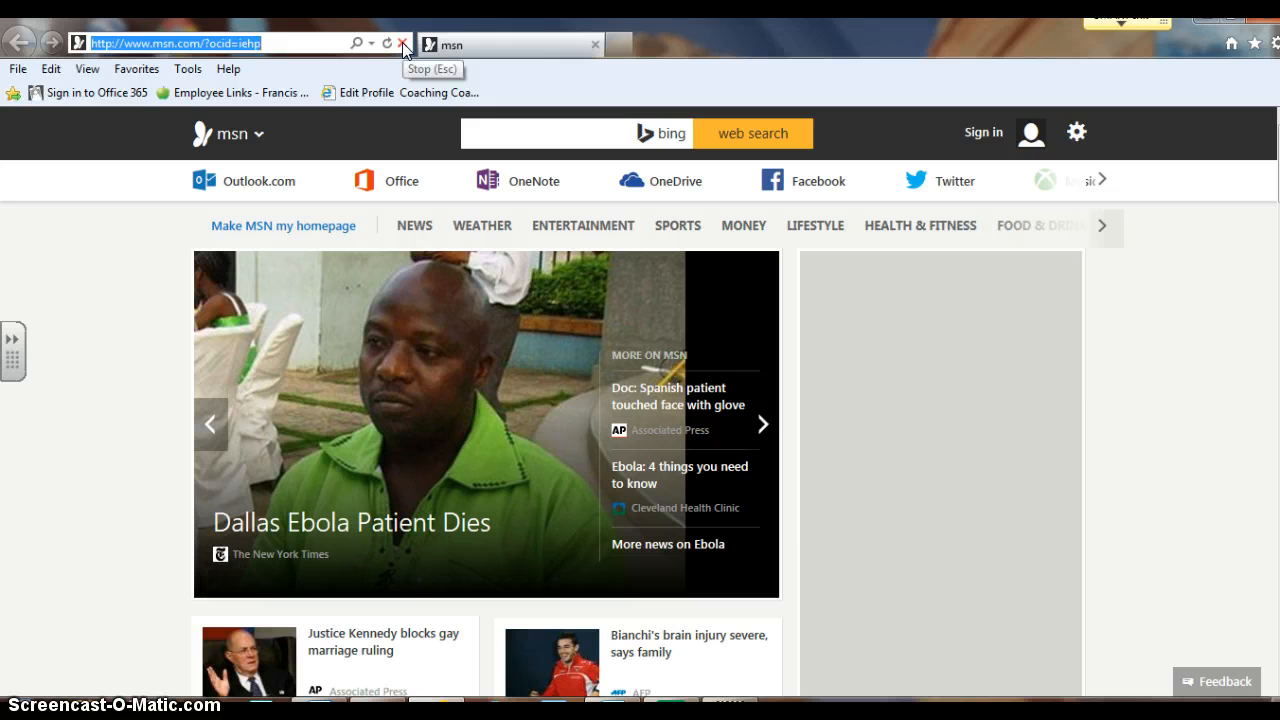
text(www.studyisland.com/)
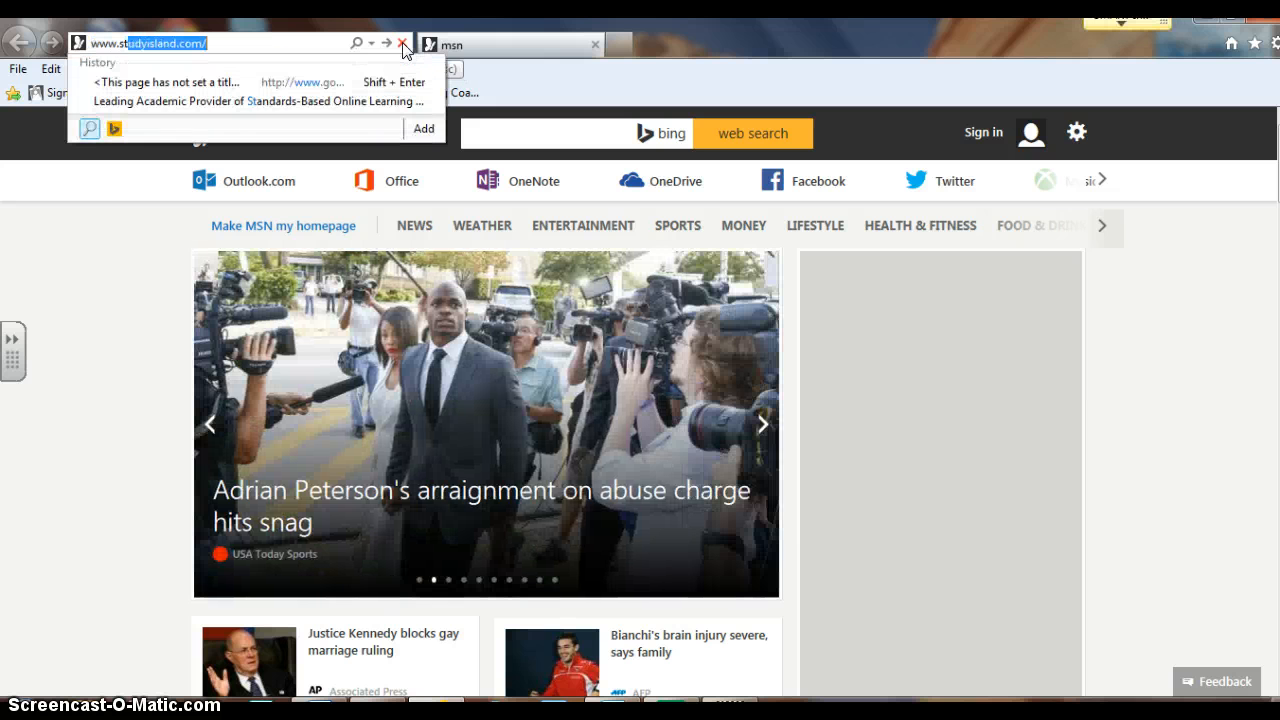
key(Return)
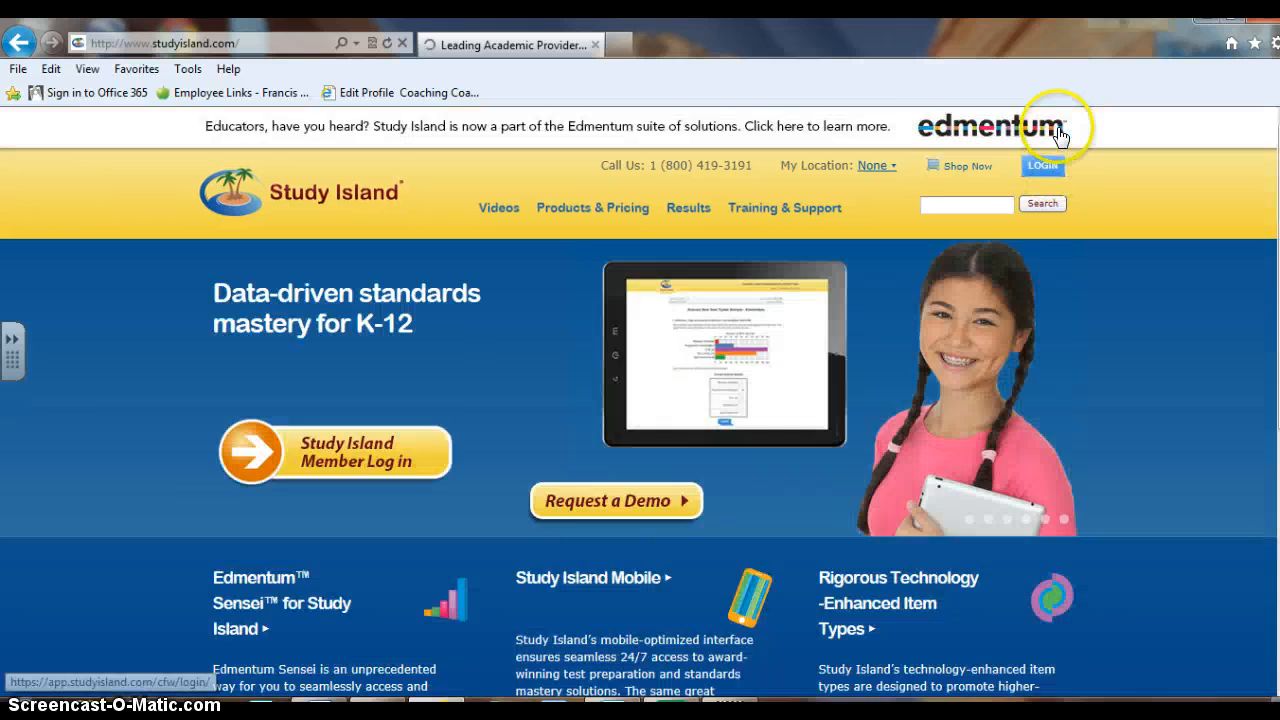
click(1056, 130)
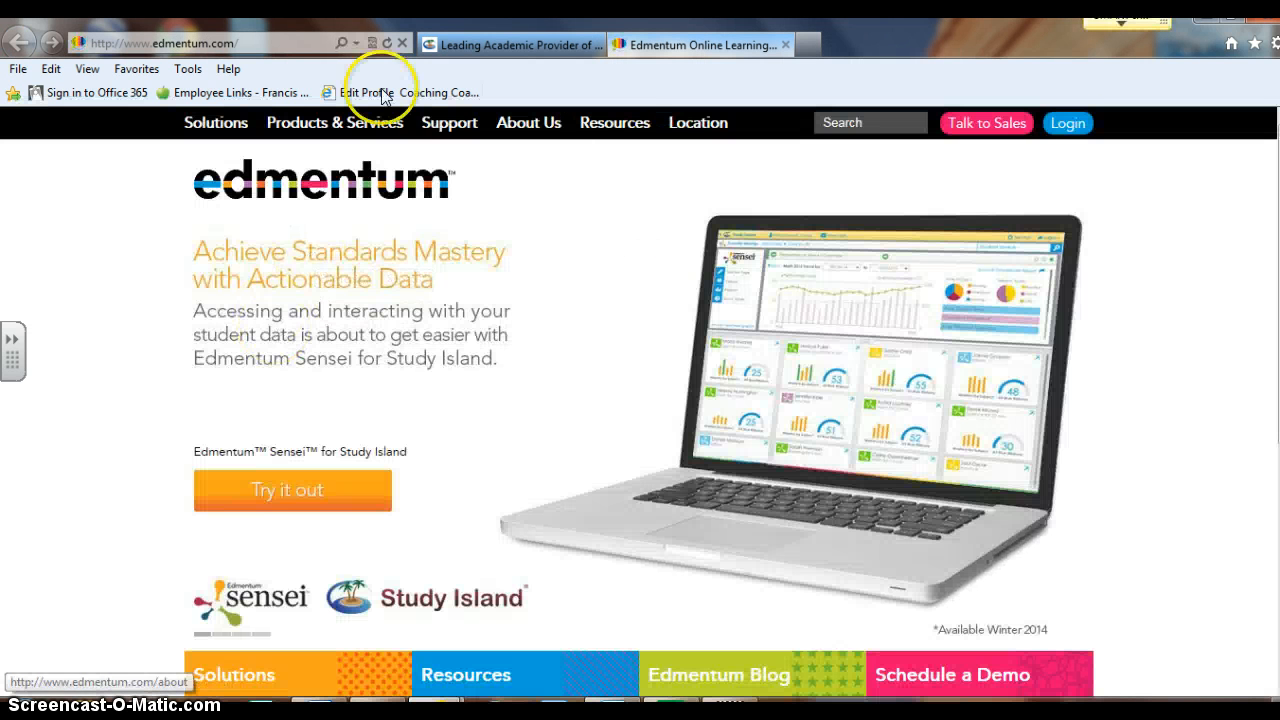
click(510, 45)
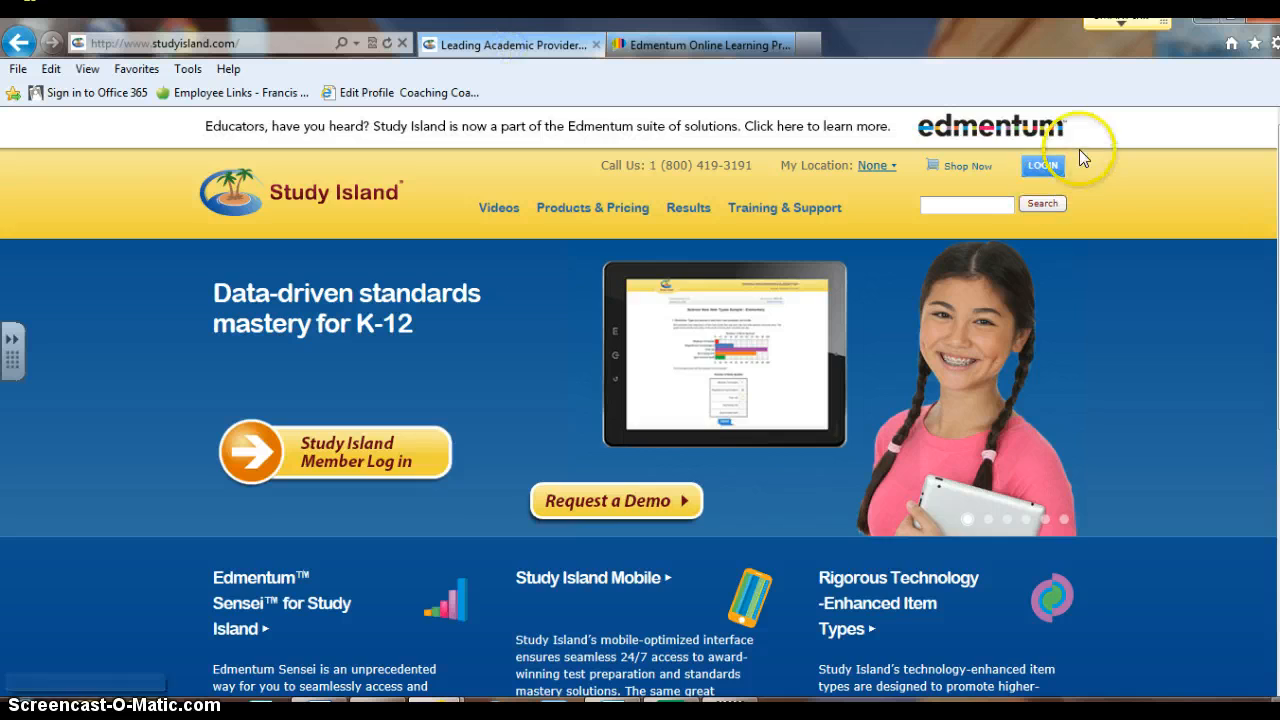
click(1045, 166)
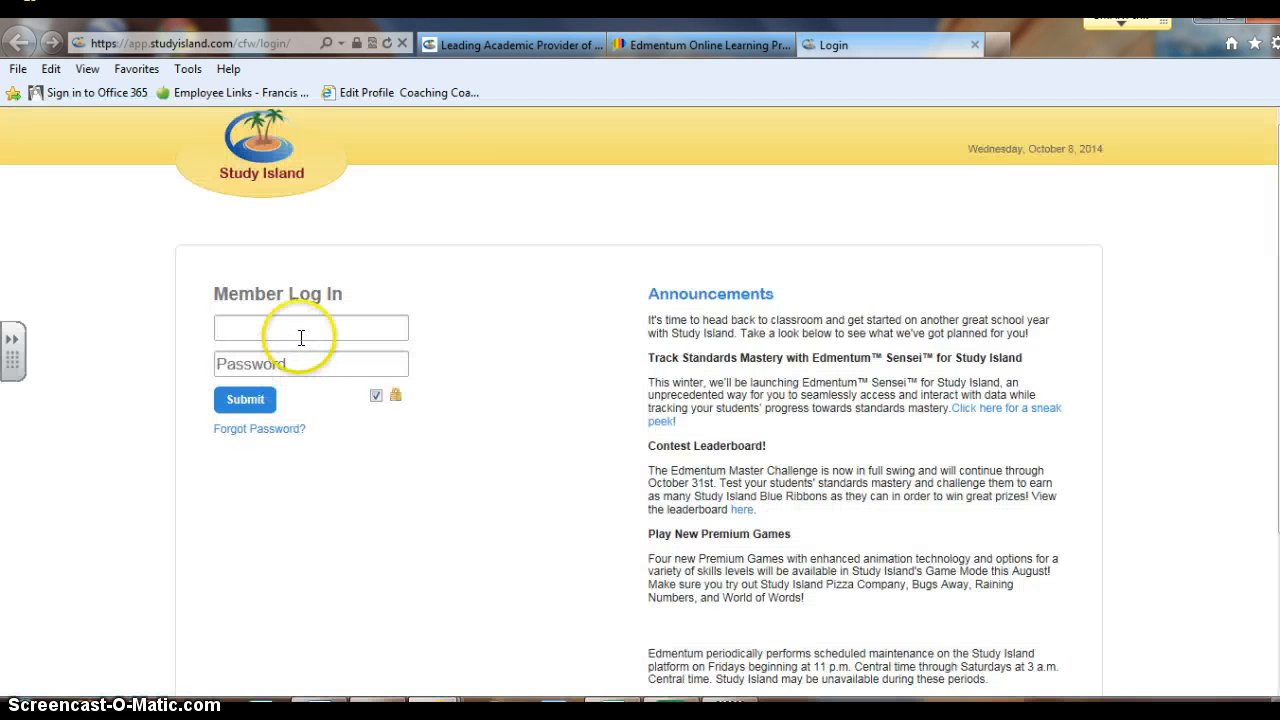
Log in with the teacher's username and password, then open the Class Manager showing no classes
click(312, 328)
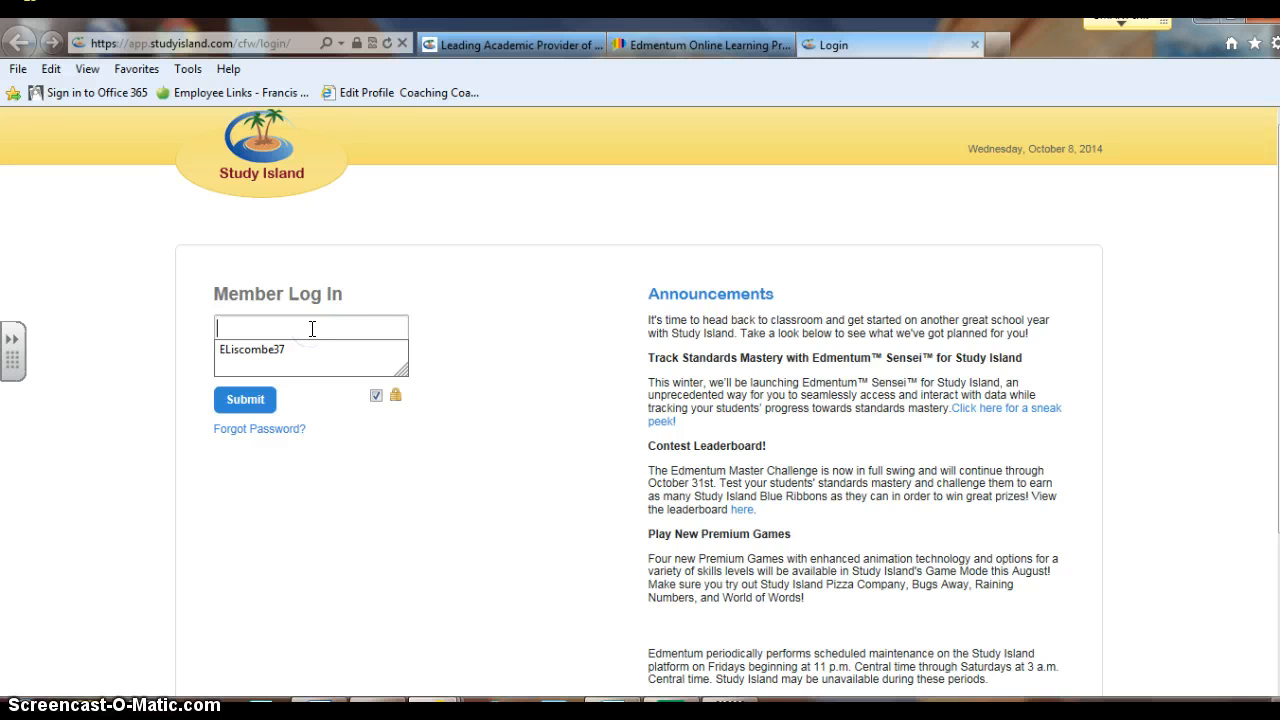
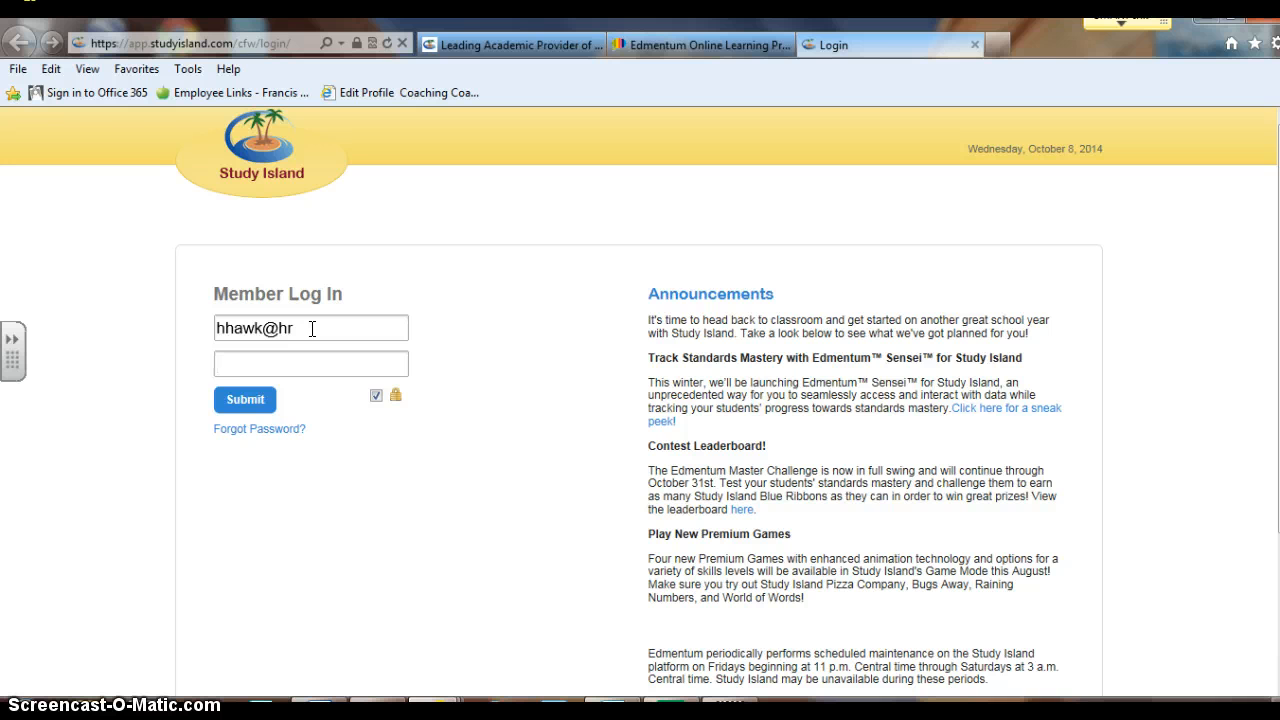
click(254, 404)
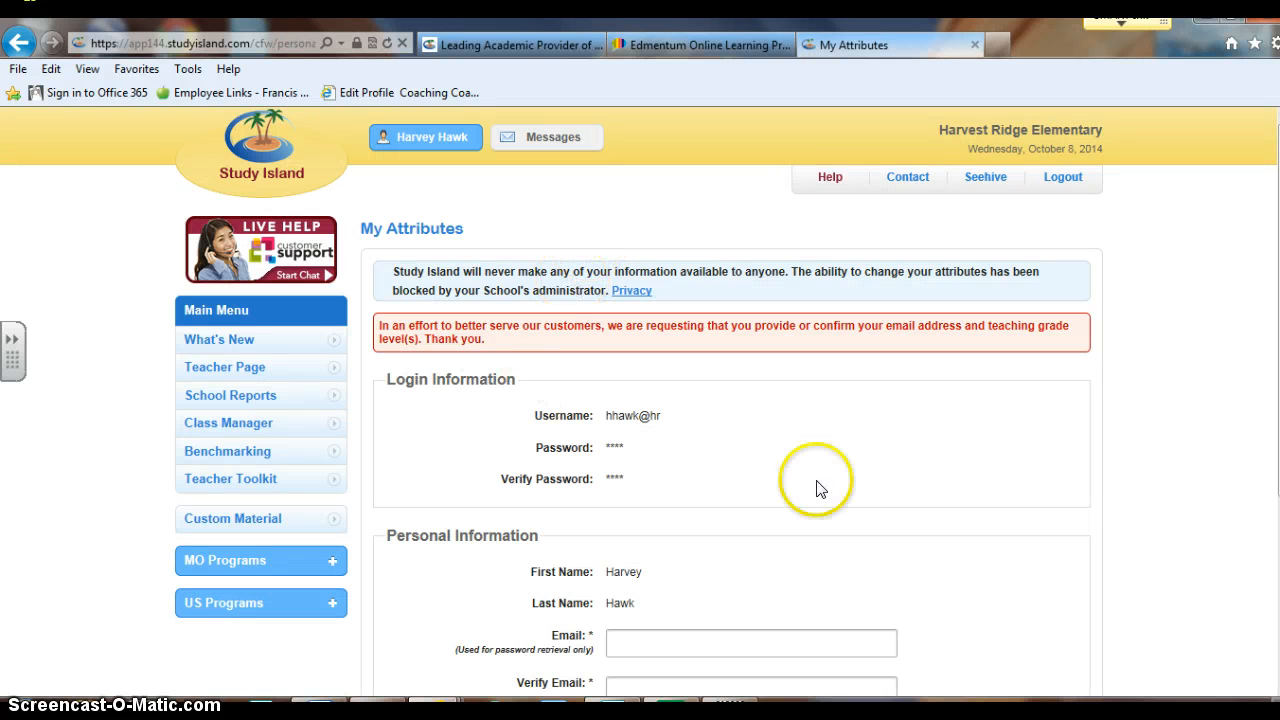
scroll(880, 477, down, 3)
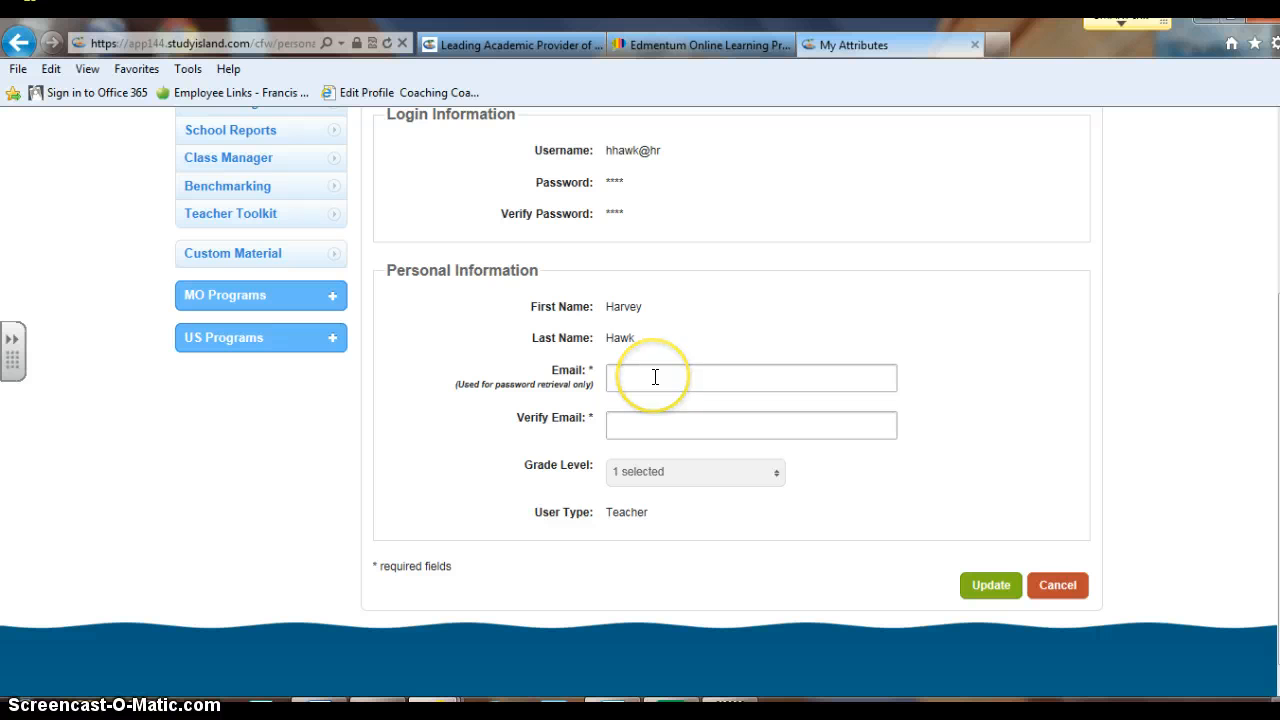
scroll(655, 376, down, 1)
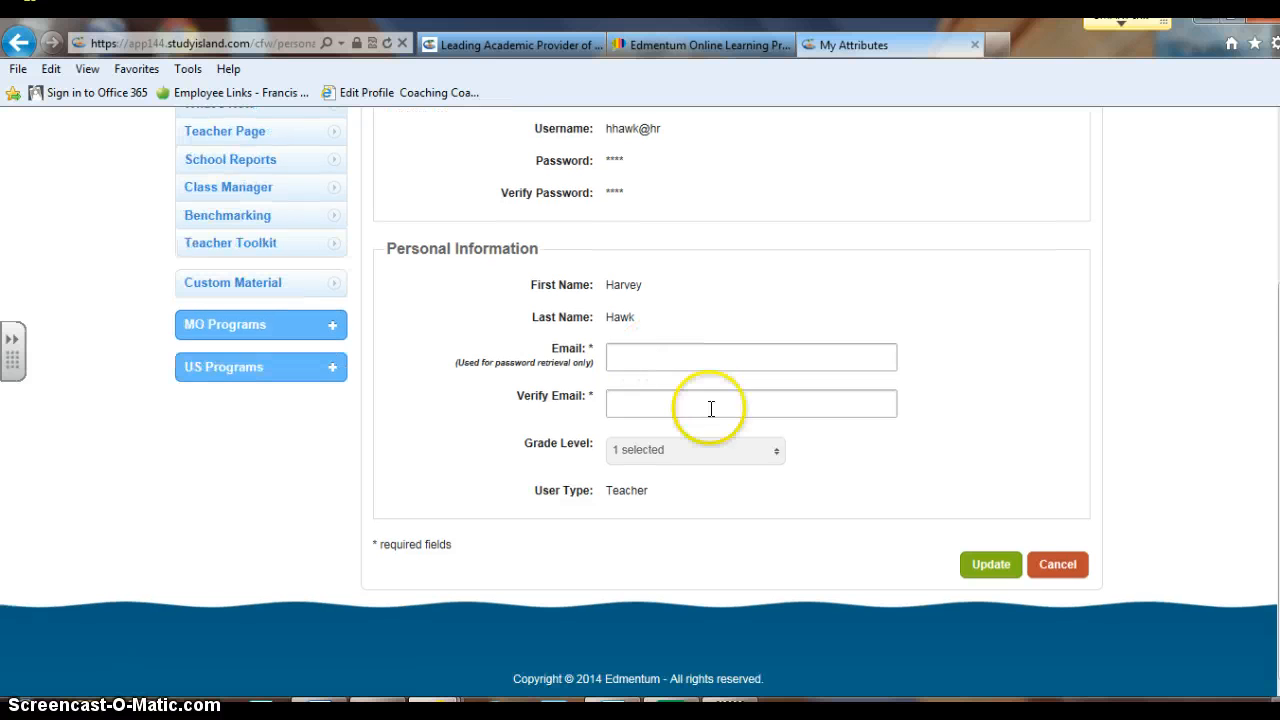
scroll(705, 411, up, 2)
click(239, 370)
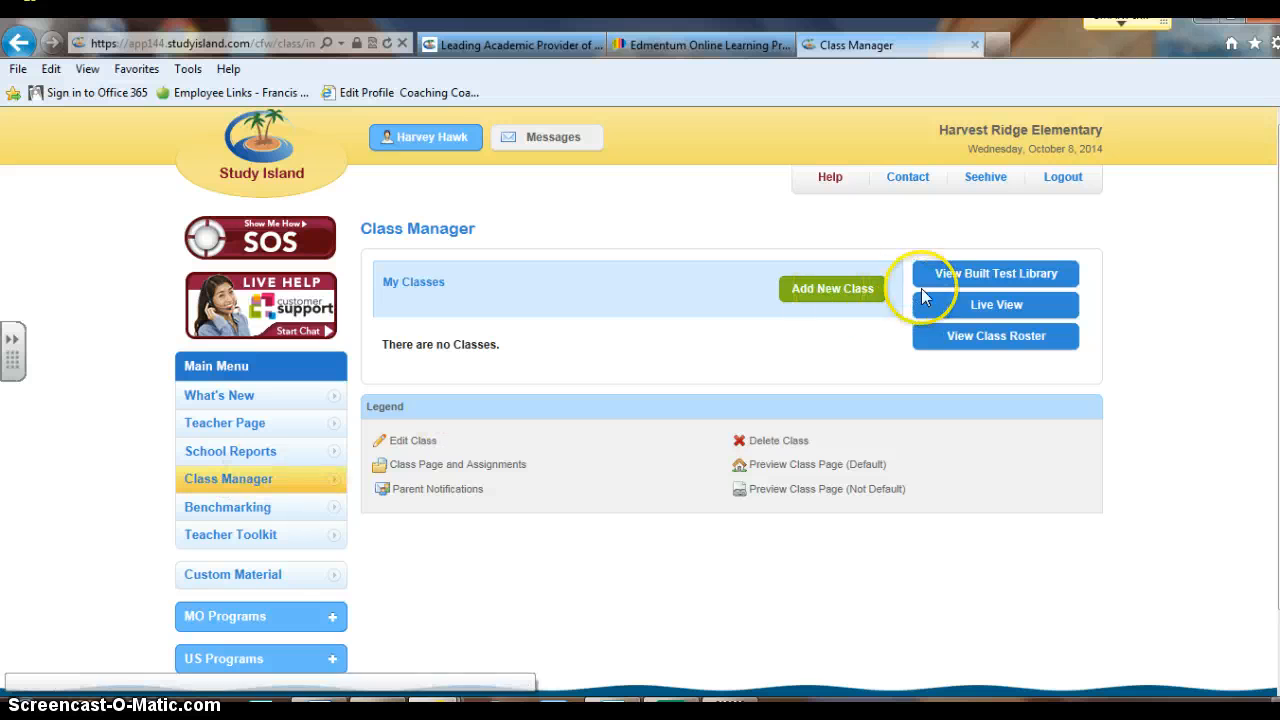
Start a new class and enter its 2014-15 class title
click(820, 290)
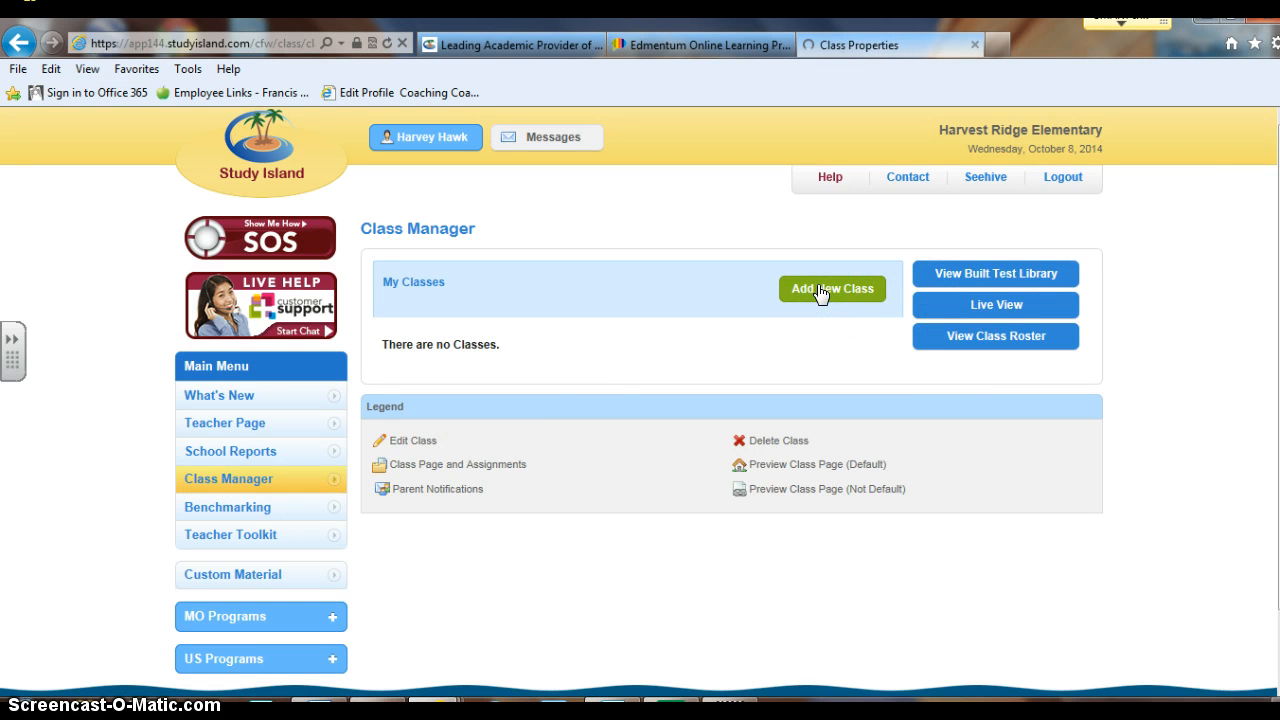
click(558, 325)
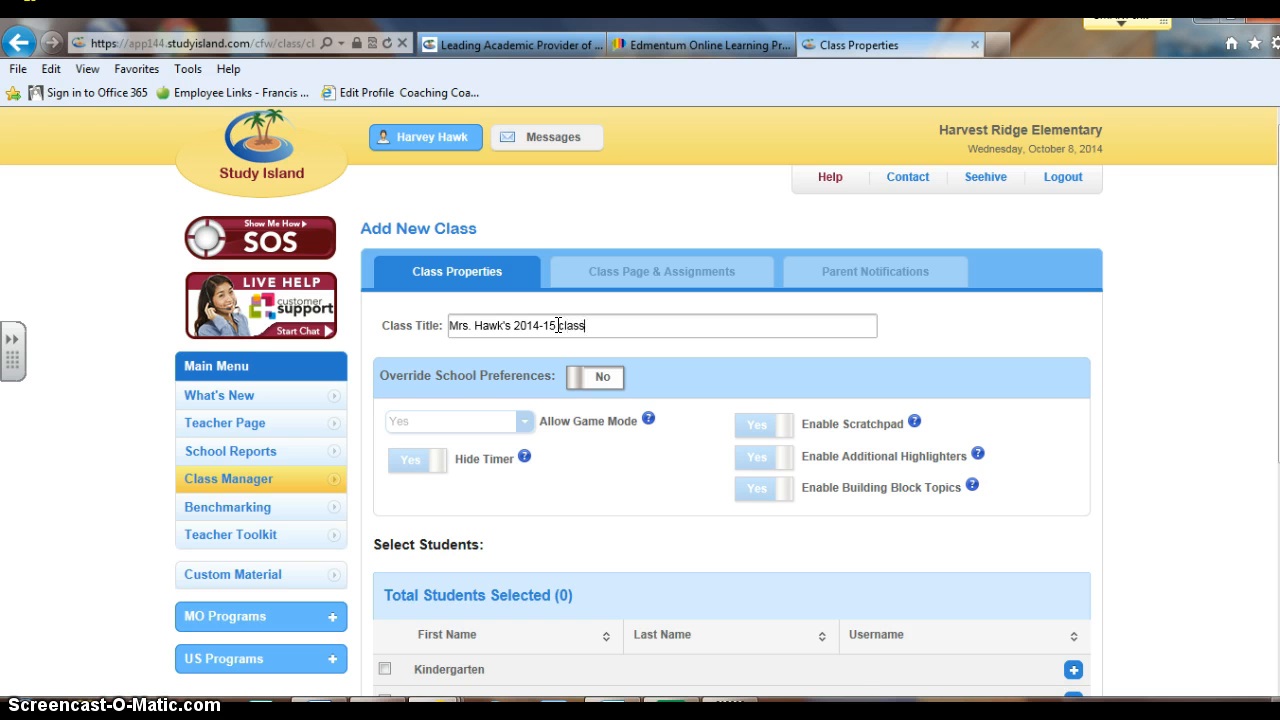
scroll(591, 380, down, 1)
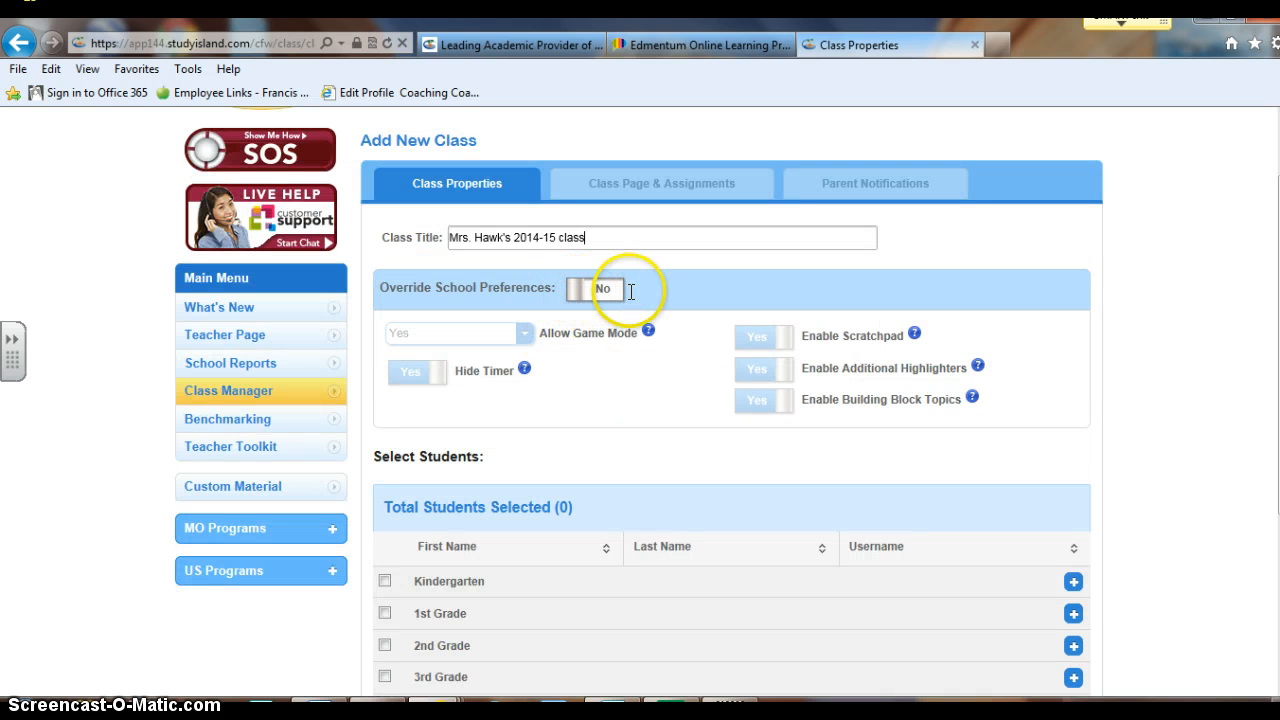
scroll(594, 340, down, 1)
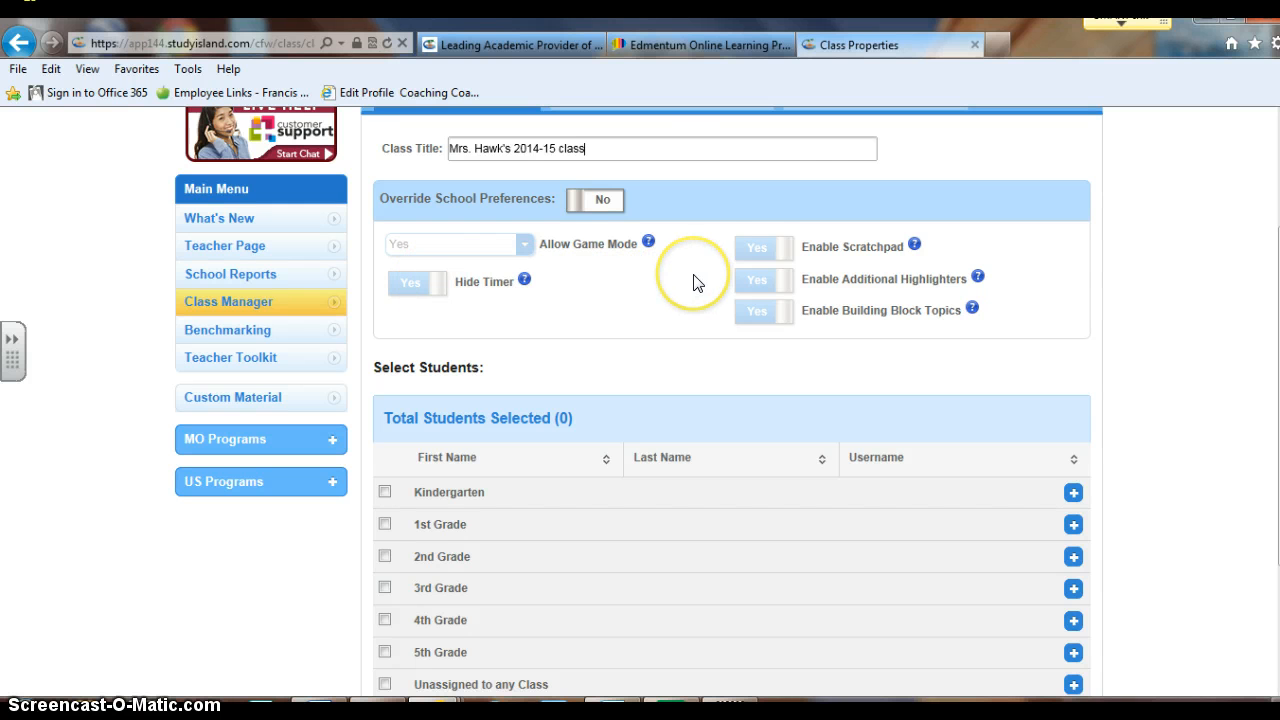
scroll(691, 277, down, 2)
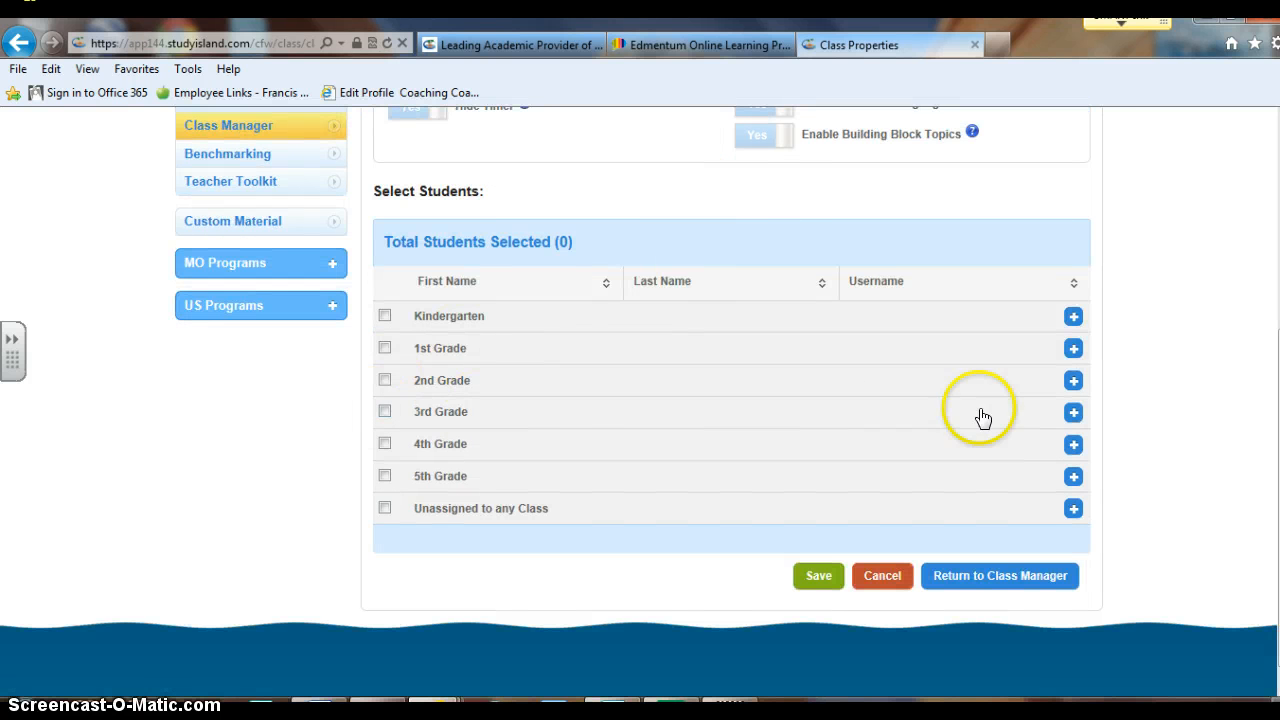
Add four students from the 3rd Grade list to the class and save it
click(1073, 413)
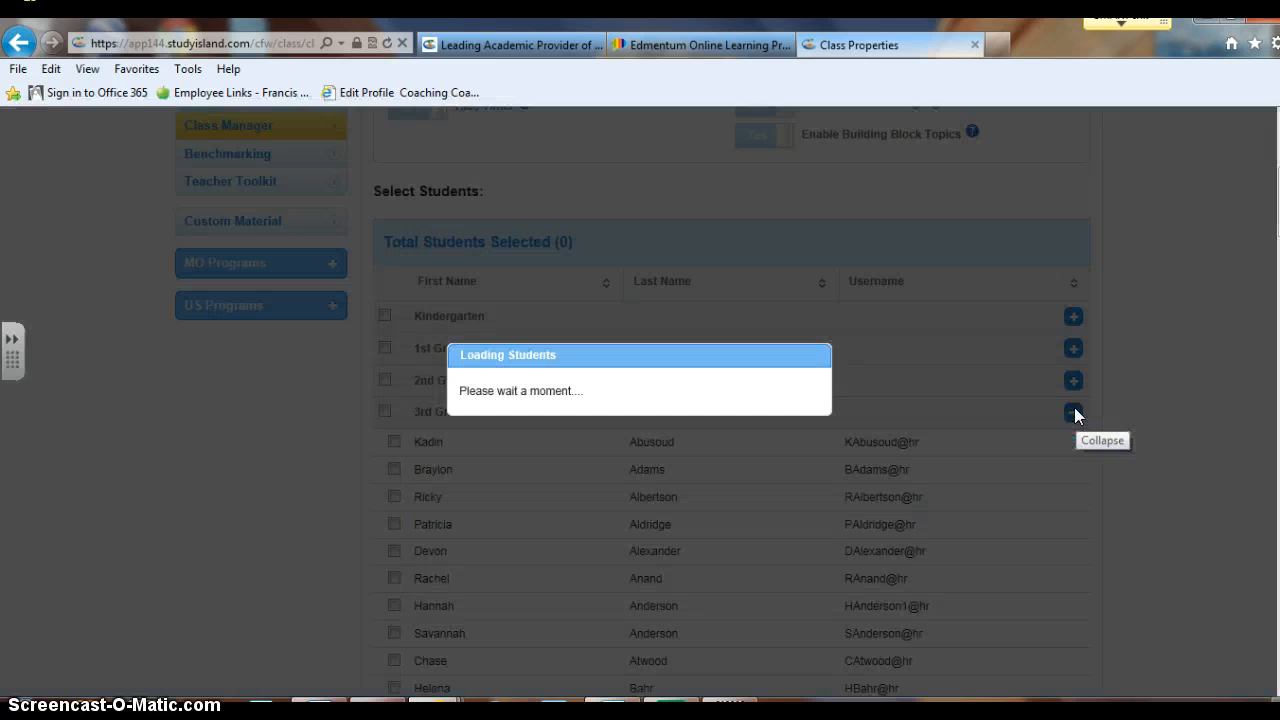
scroll(877, 409, down, 3)
click(394, 341)
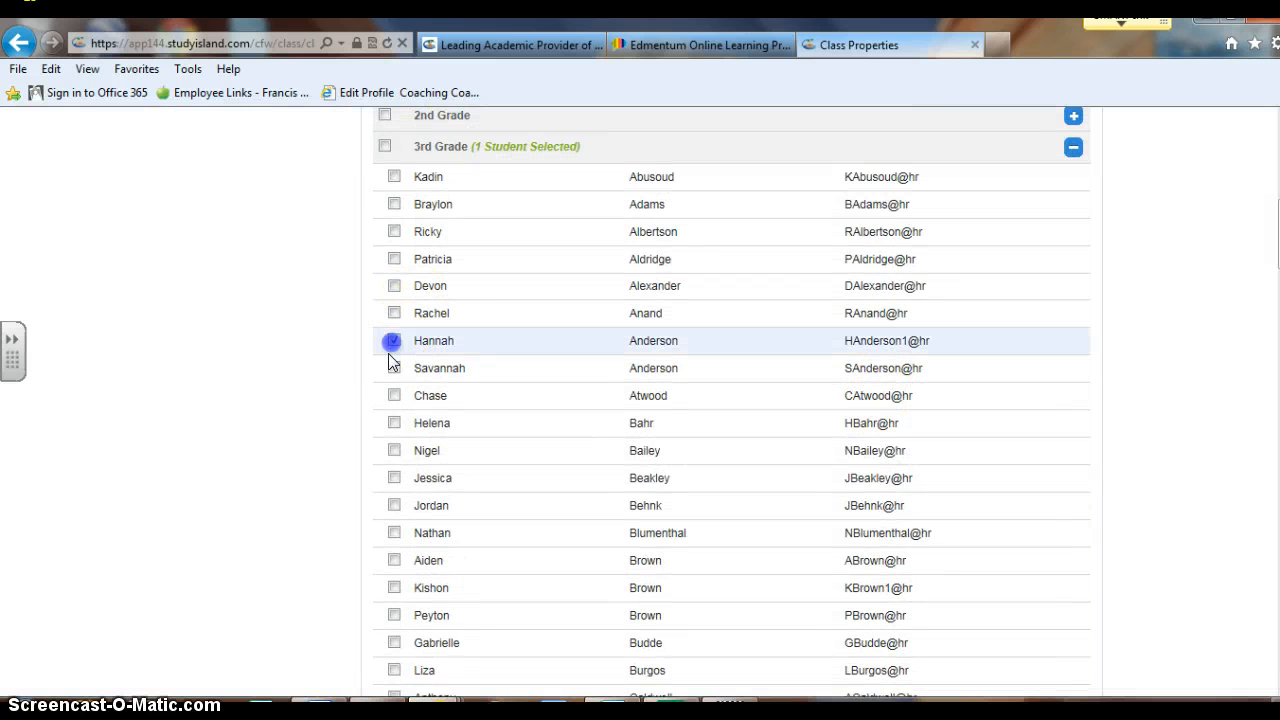
click(393, 395)
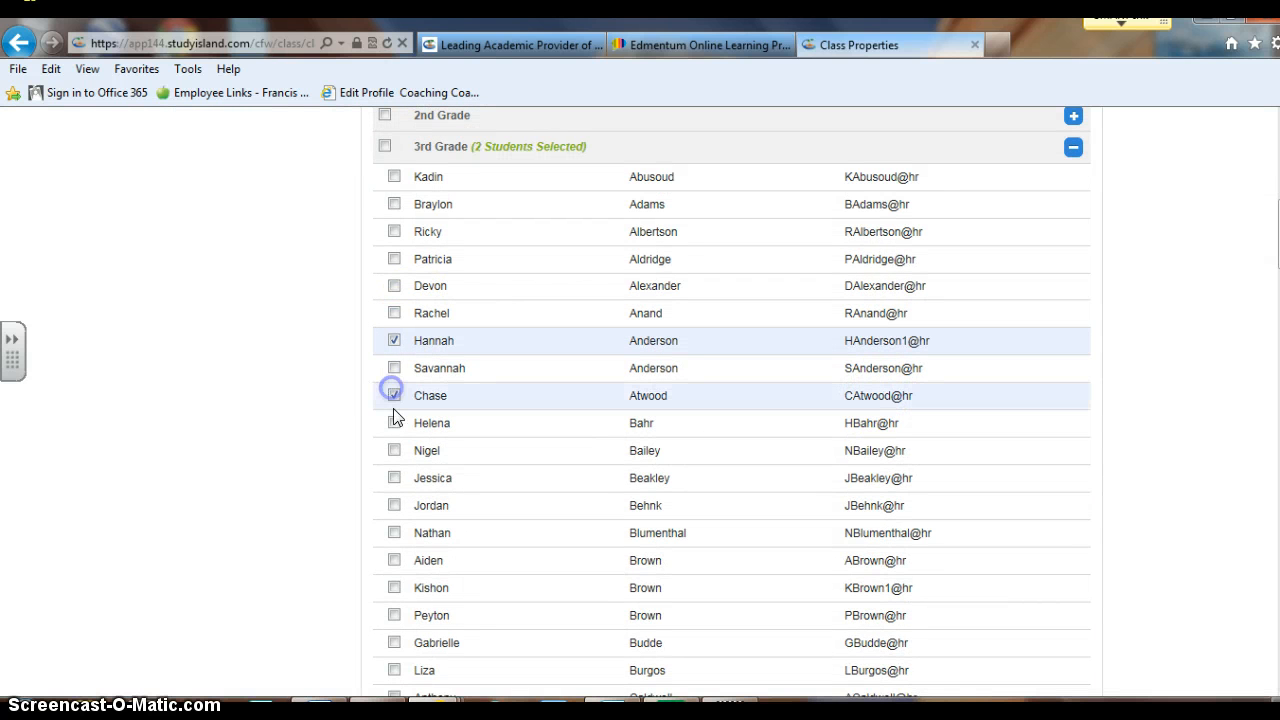
click(394, 560)
click(394, 615)
scroll(440, 590, down, 3)
scroll(440, 590, down, 20)
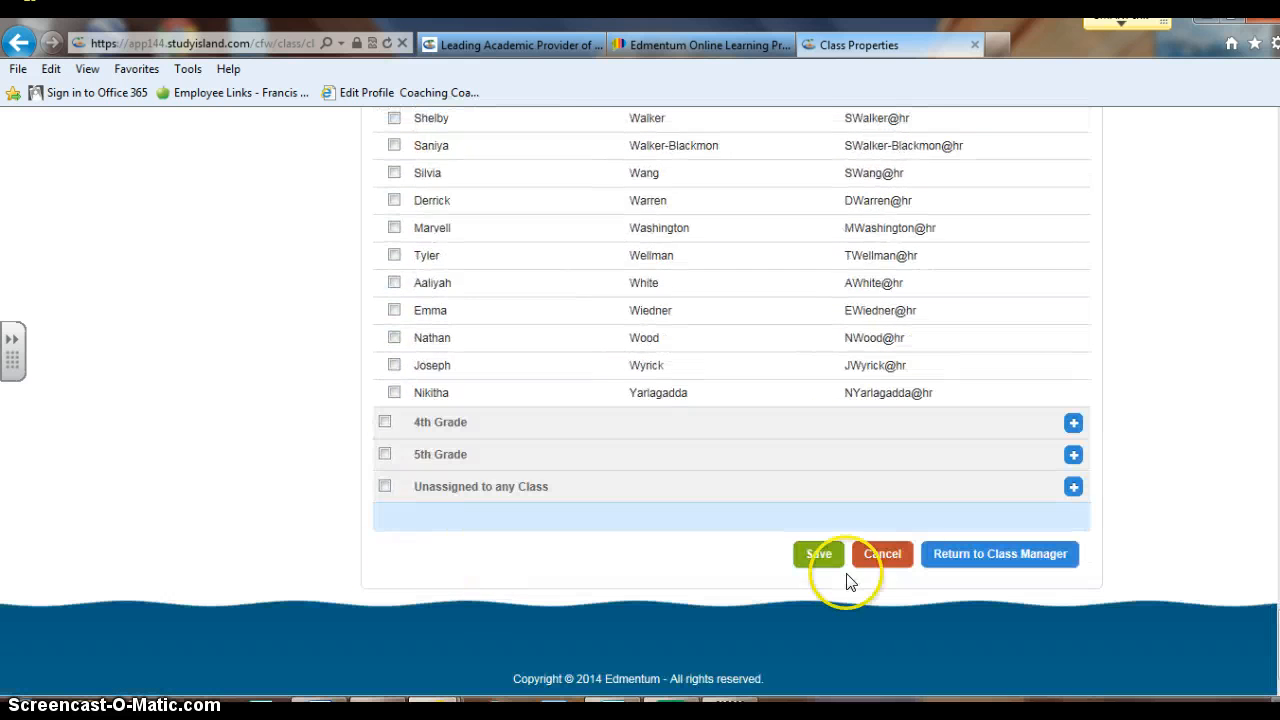
click(826, 555)
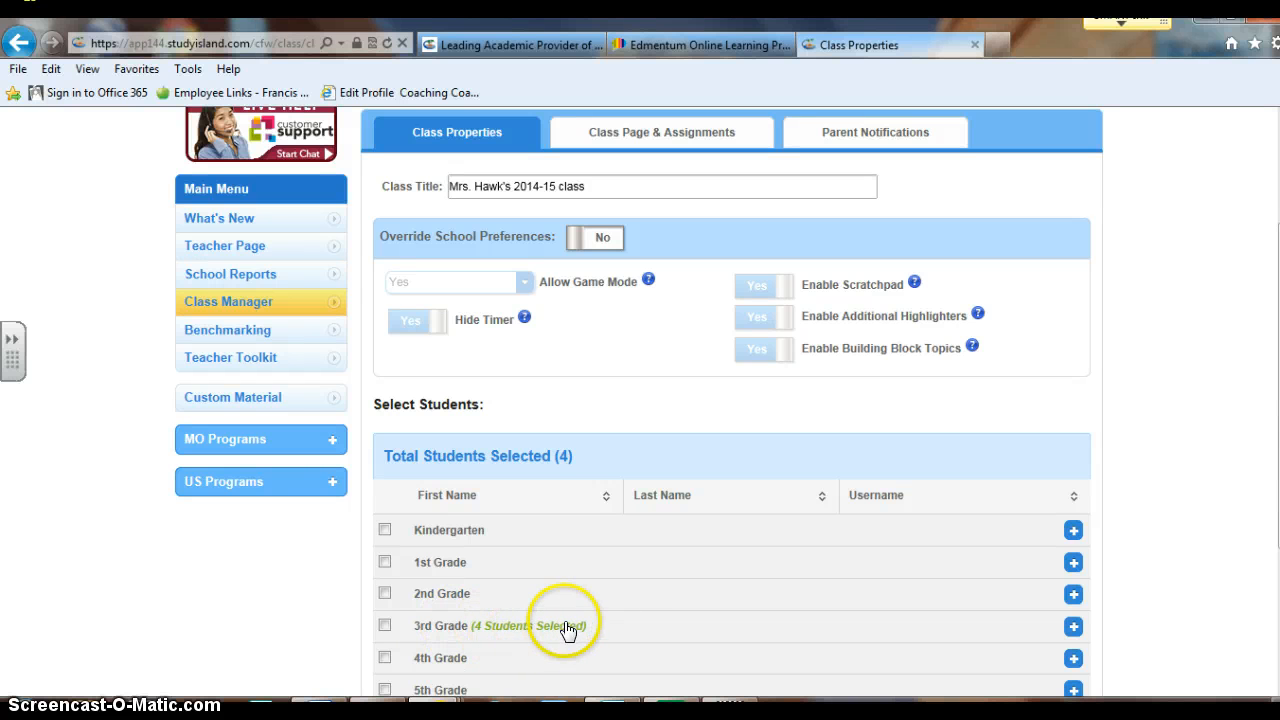
Start a new Practice & Instruction Assignment titled 'Math Intervention Time'
click(640, 131)
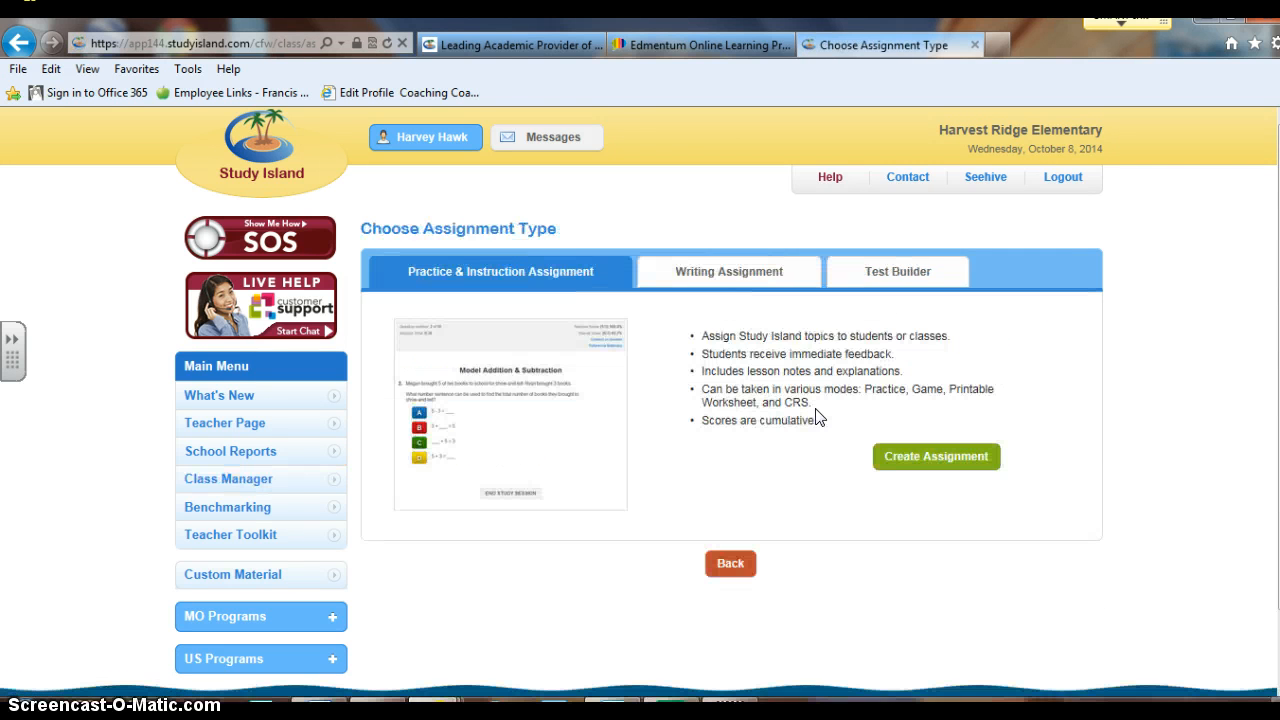
click(506, 284)
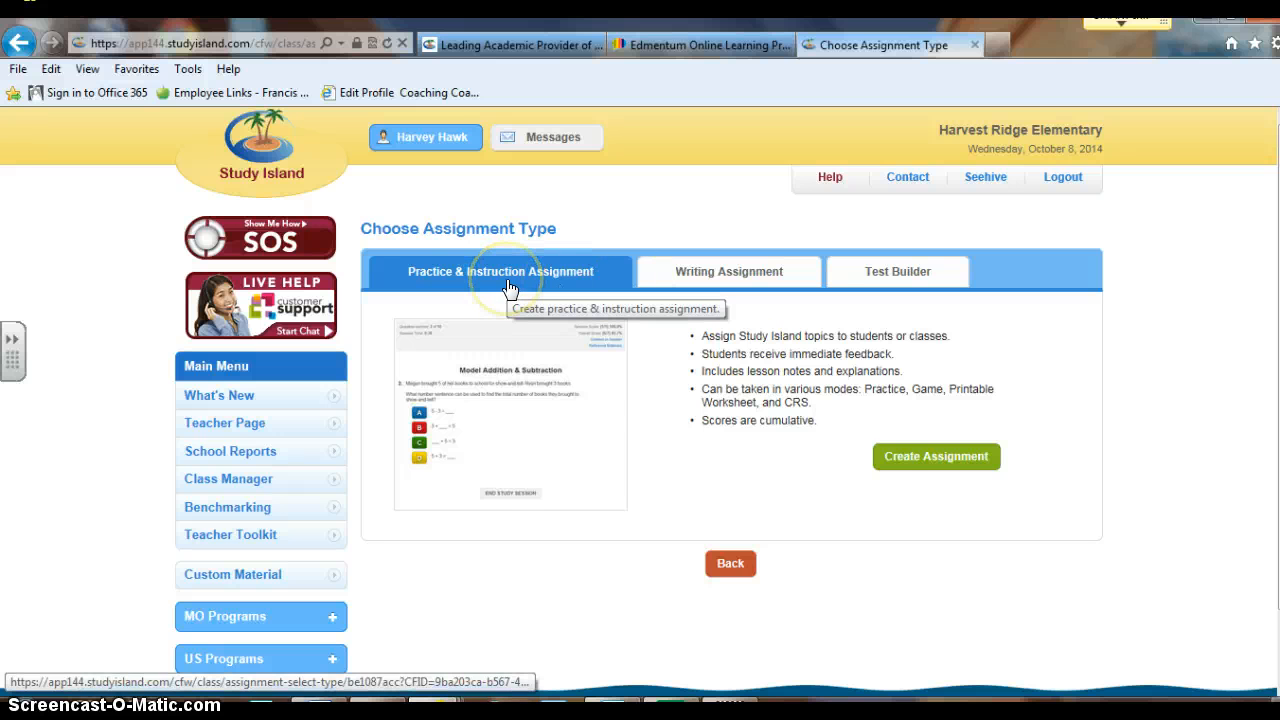
click(588, 412)
click(908, 465)
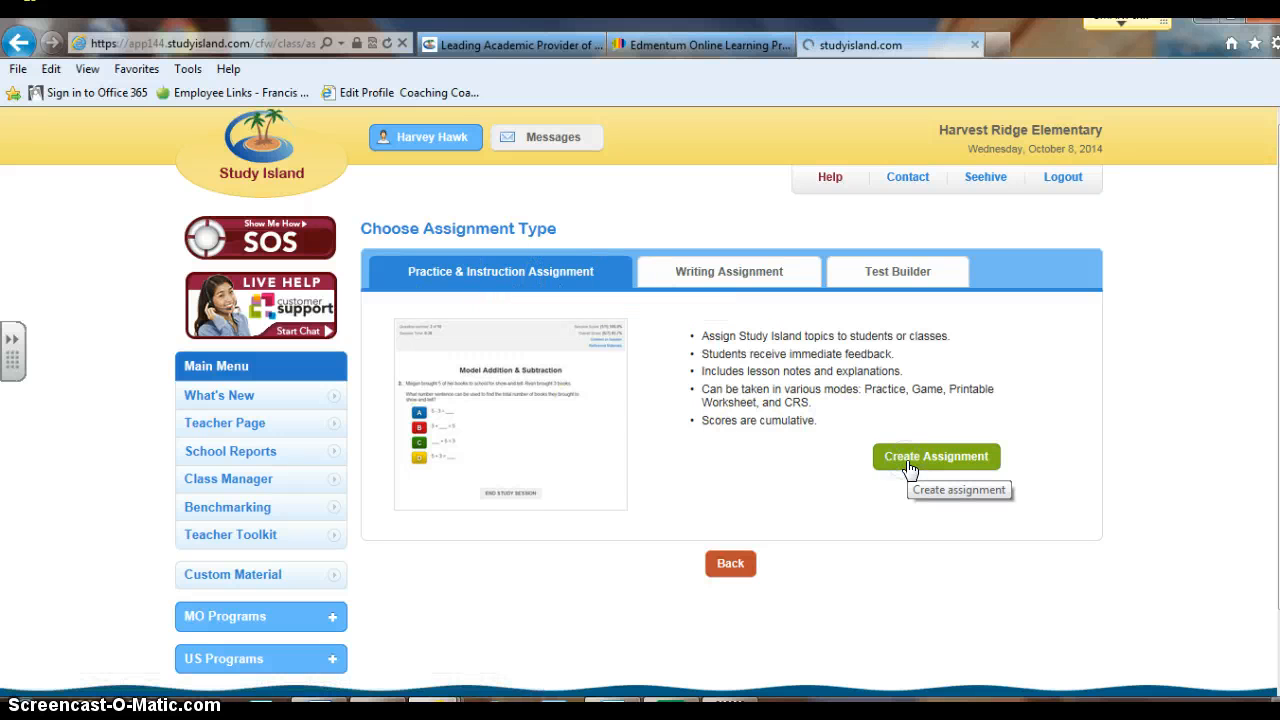
click(701, 358)
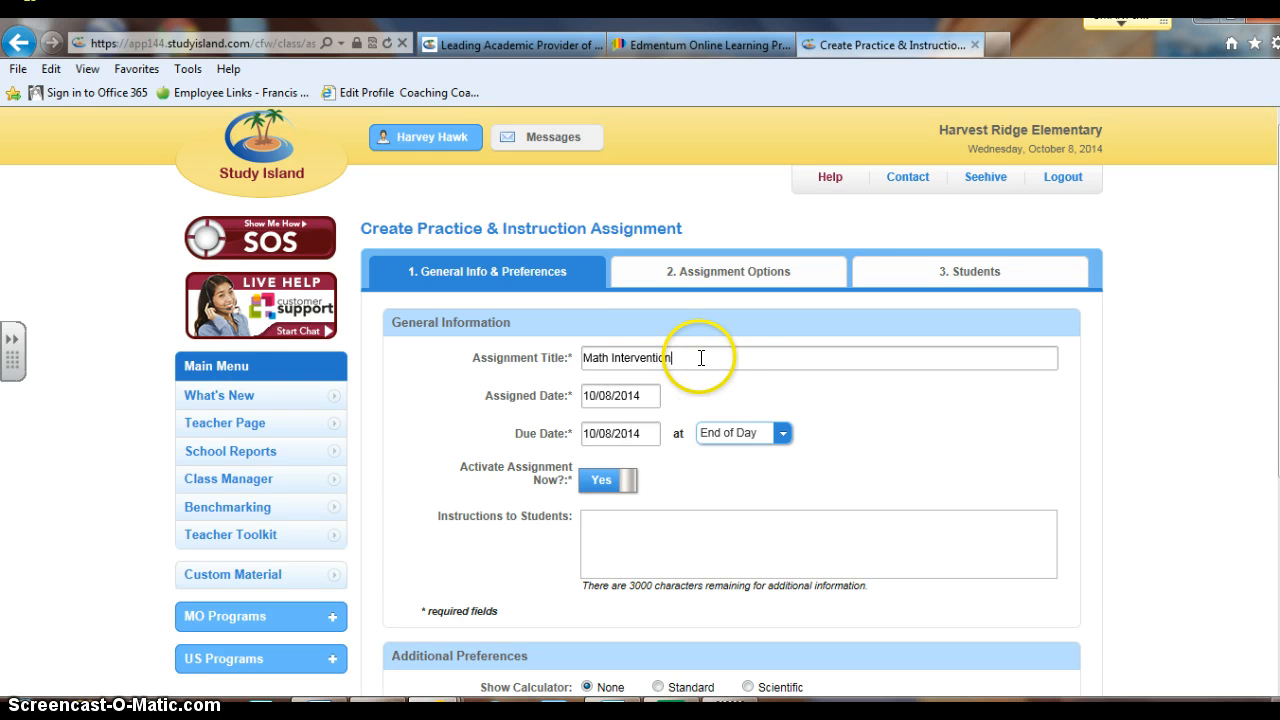
Change the due date to 05/08/2015 and advance to the Assignment Options step
click(640, 433)
key(BackSpace)
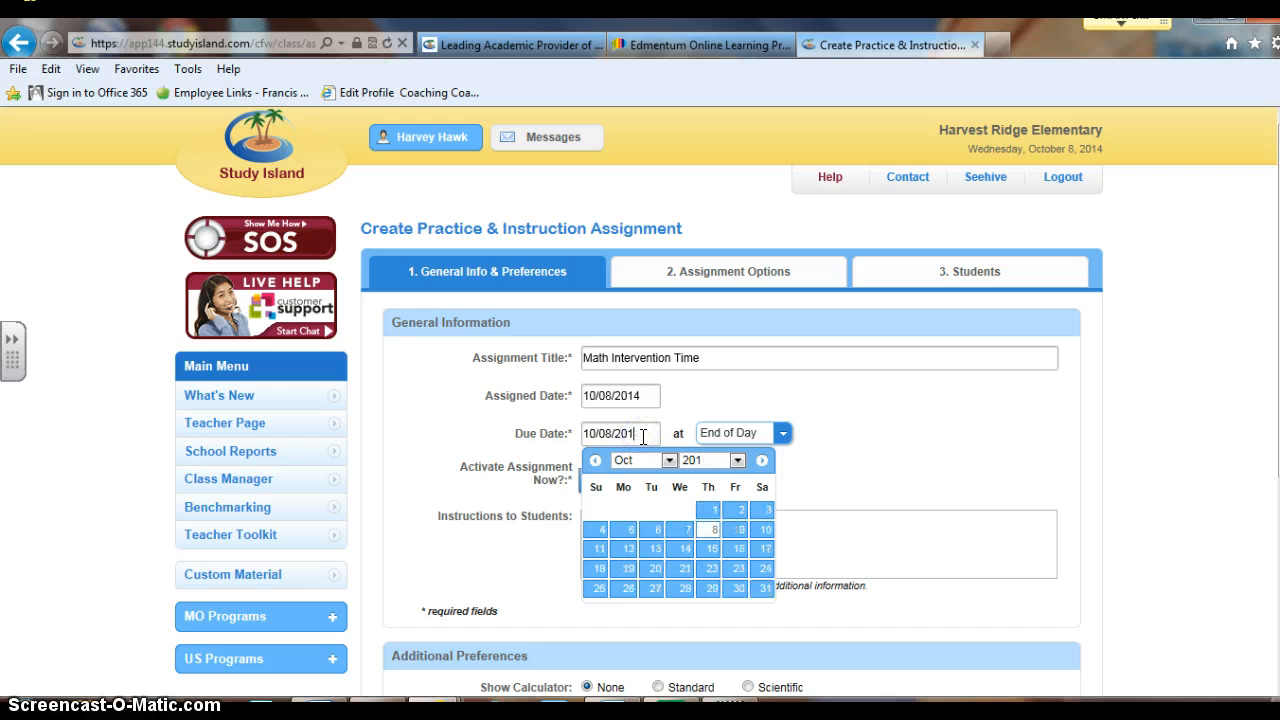
click(611, 430)
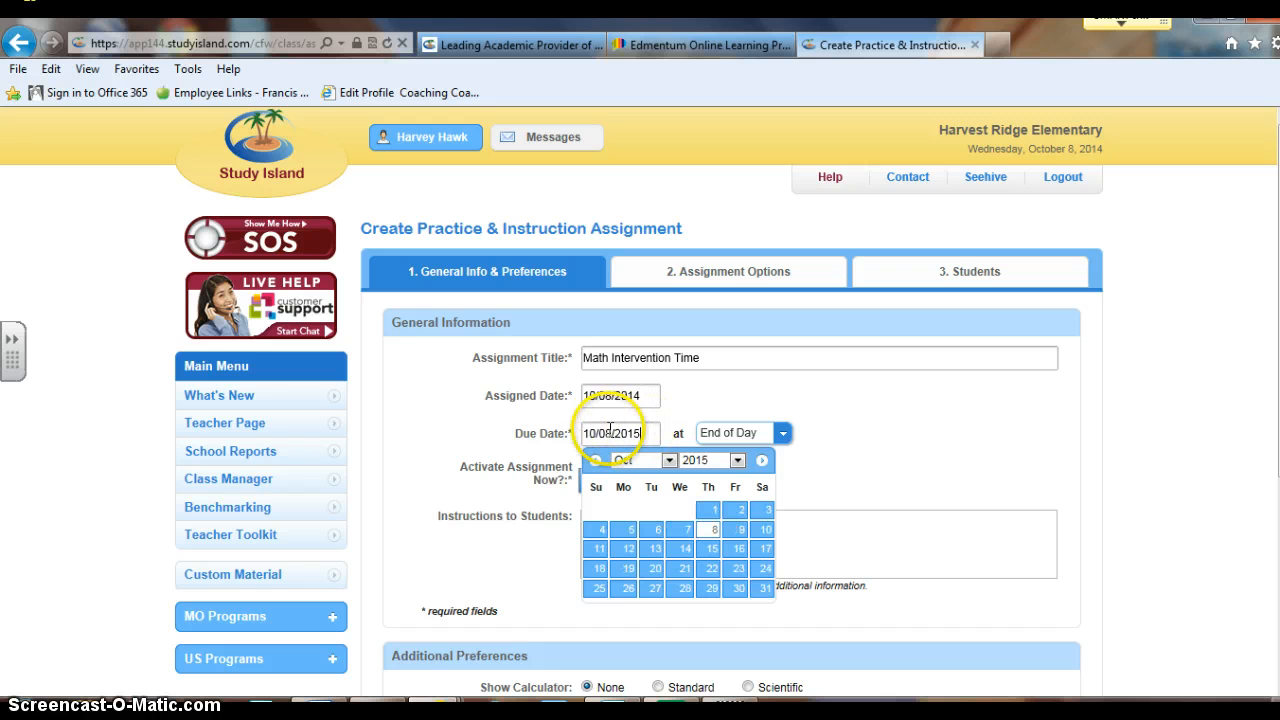
click(594, 432)
key(BackSpace)
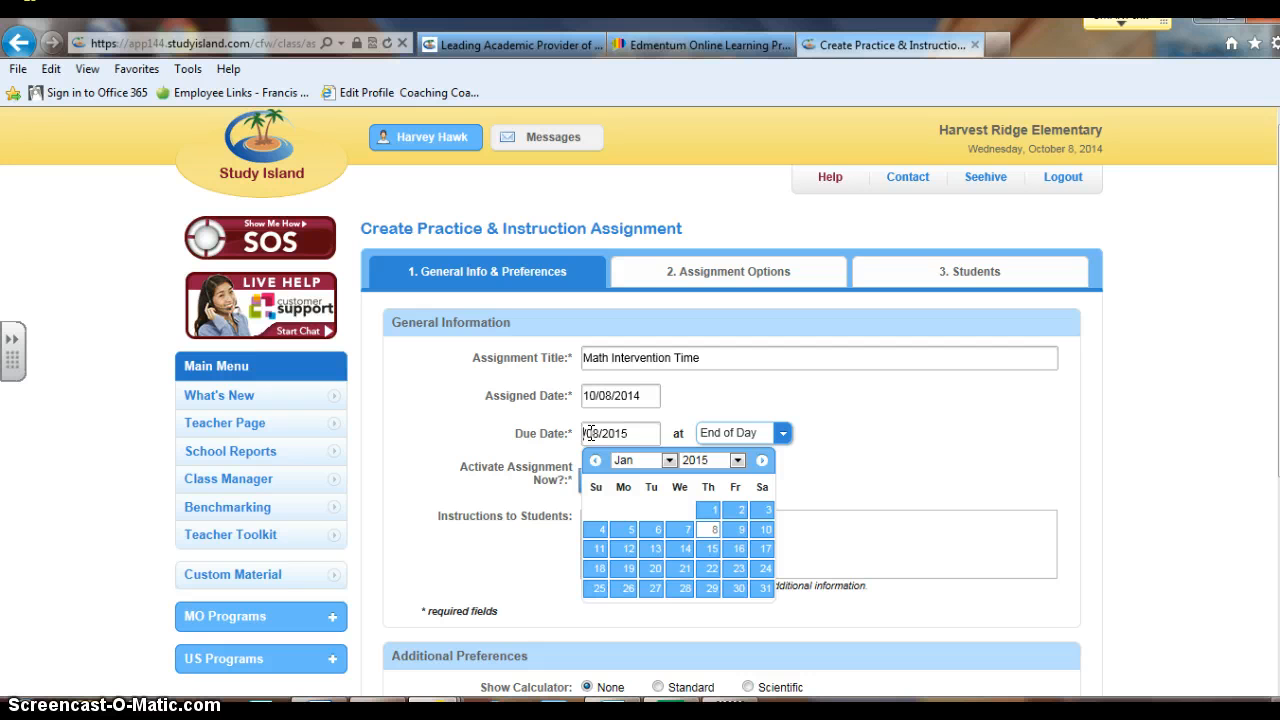
text(5)
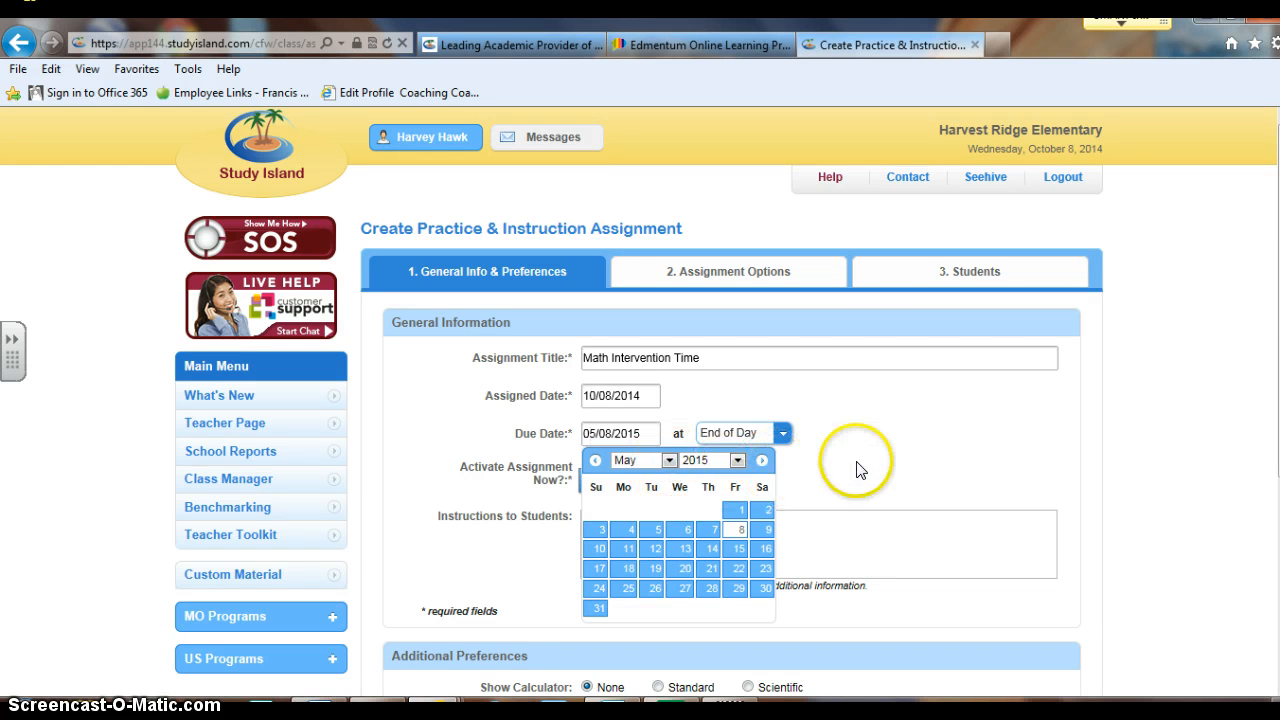
click(866, 540)
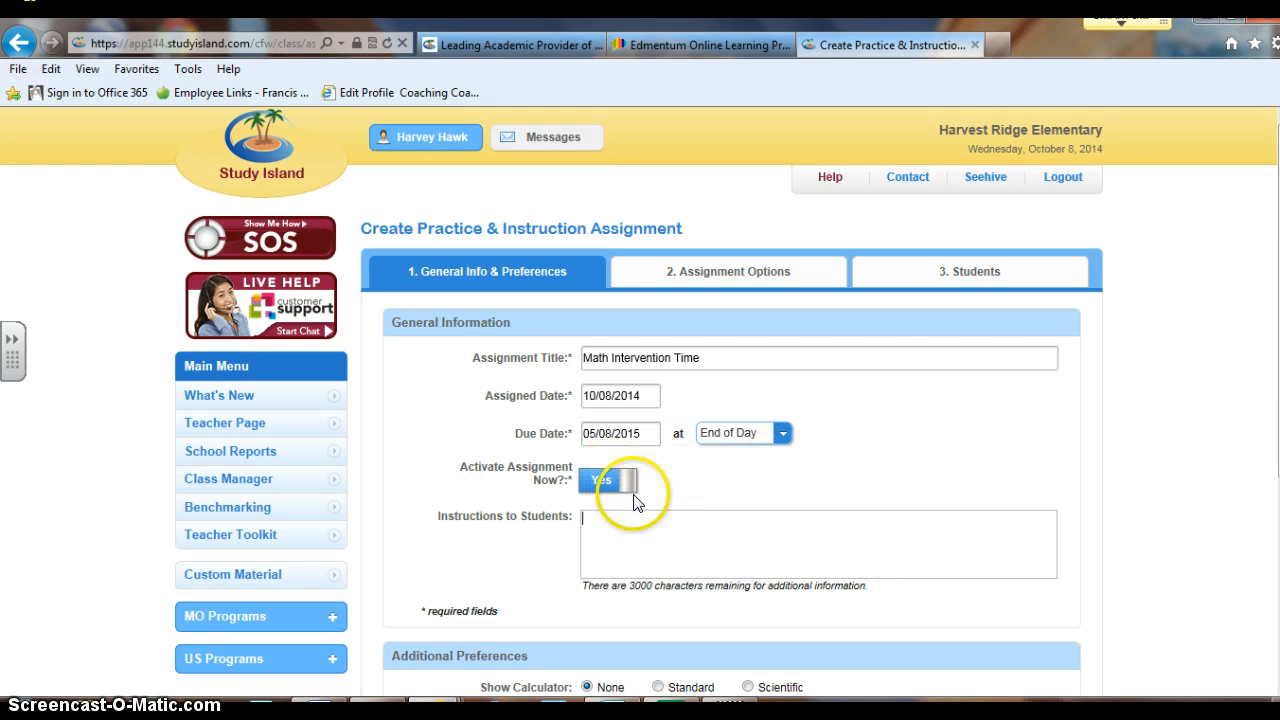
scroll(857, 500, down, 2)
scroll(857, 500, down, 1)
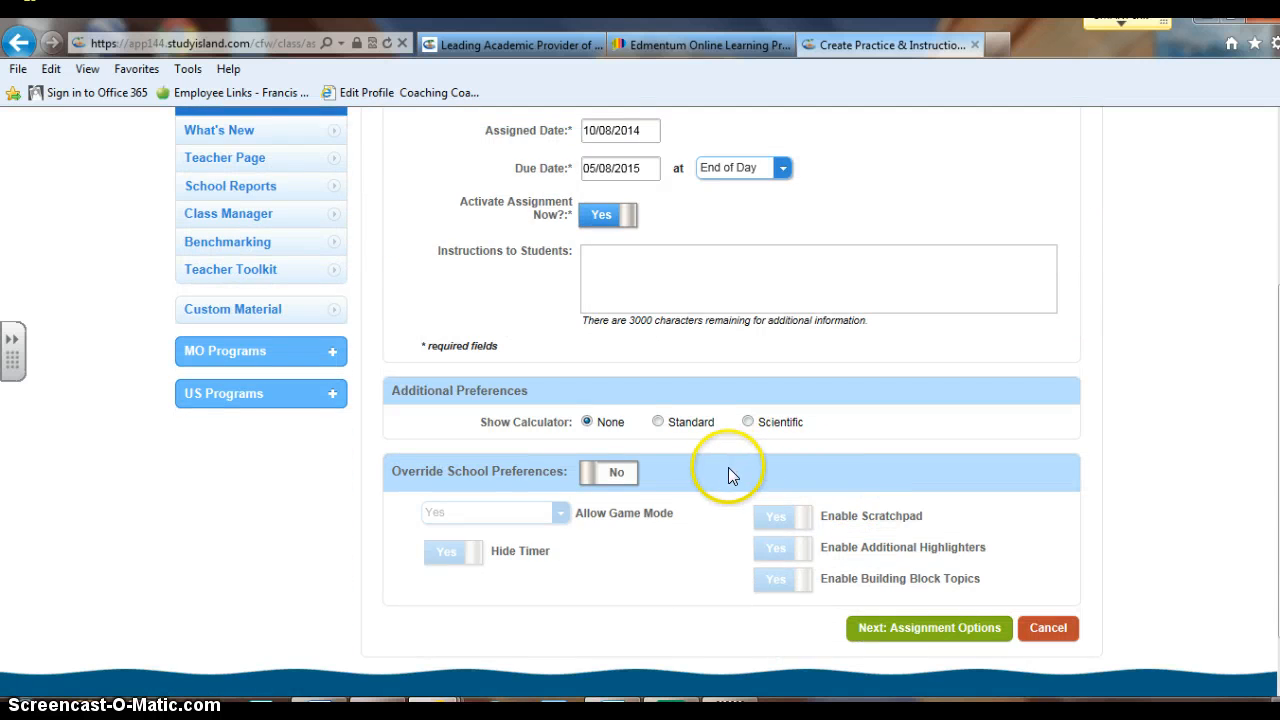
click(925, 630)
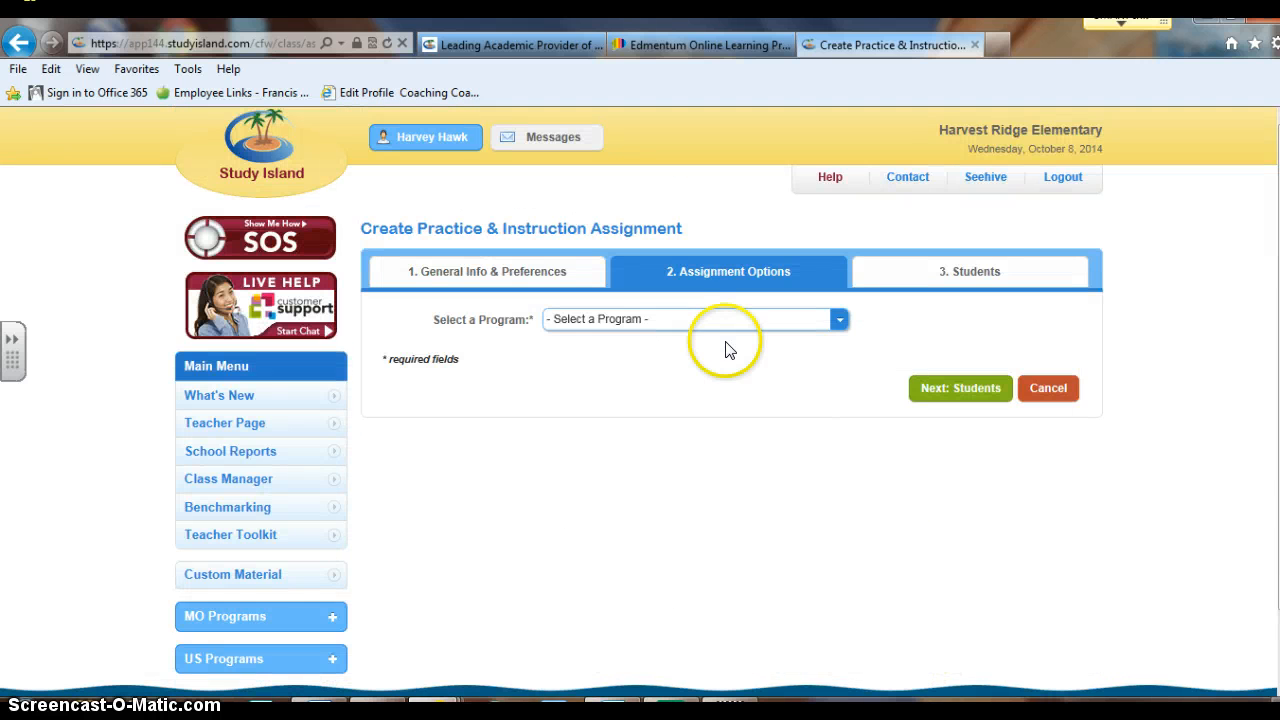
Choose program 2nd Grade - Missouri Learning Standards Mastery with subject Math (Common Core)
click(737, 319)
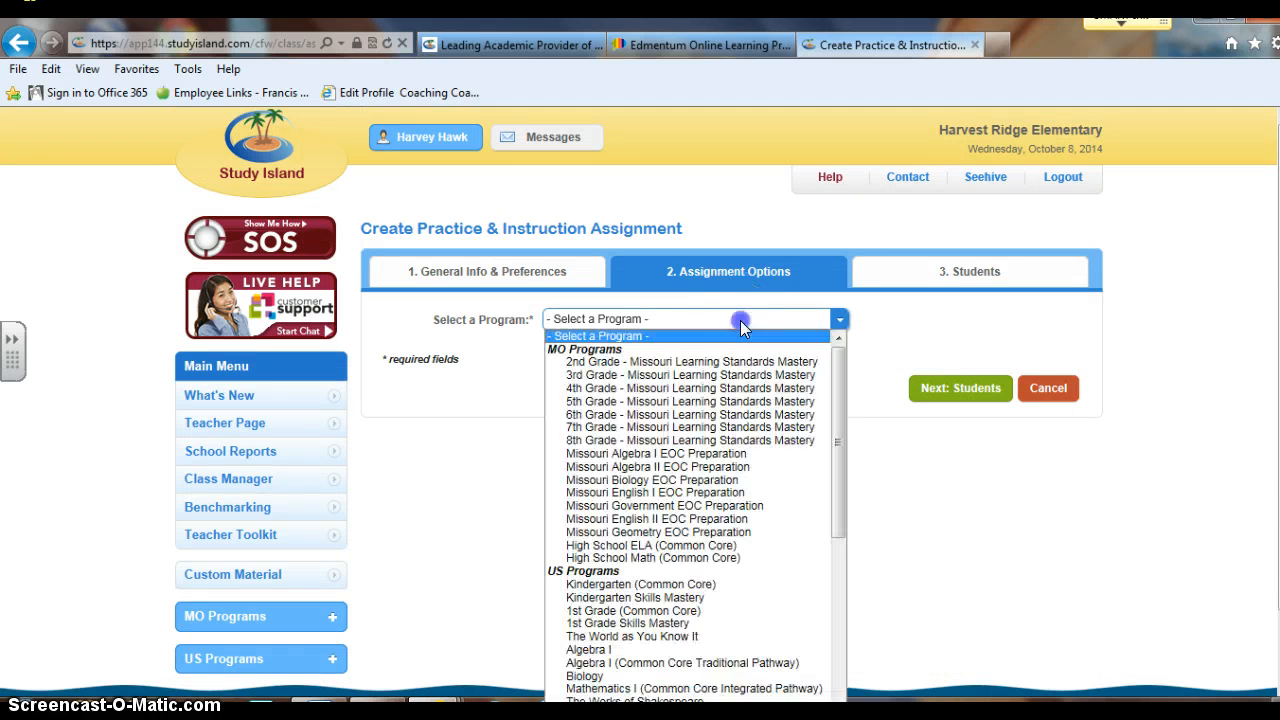
click(703, 362)
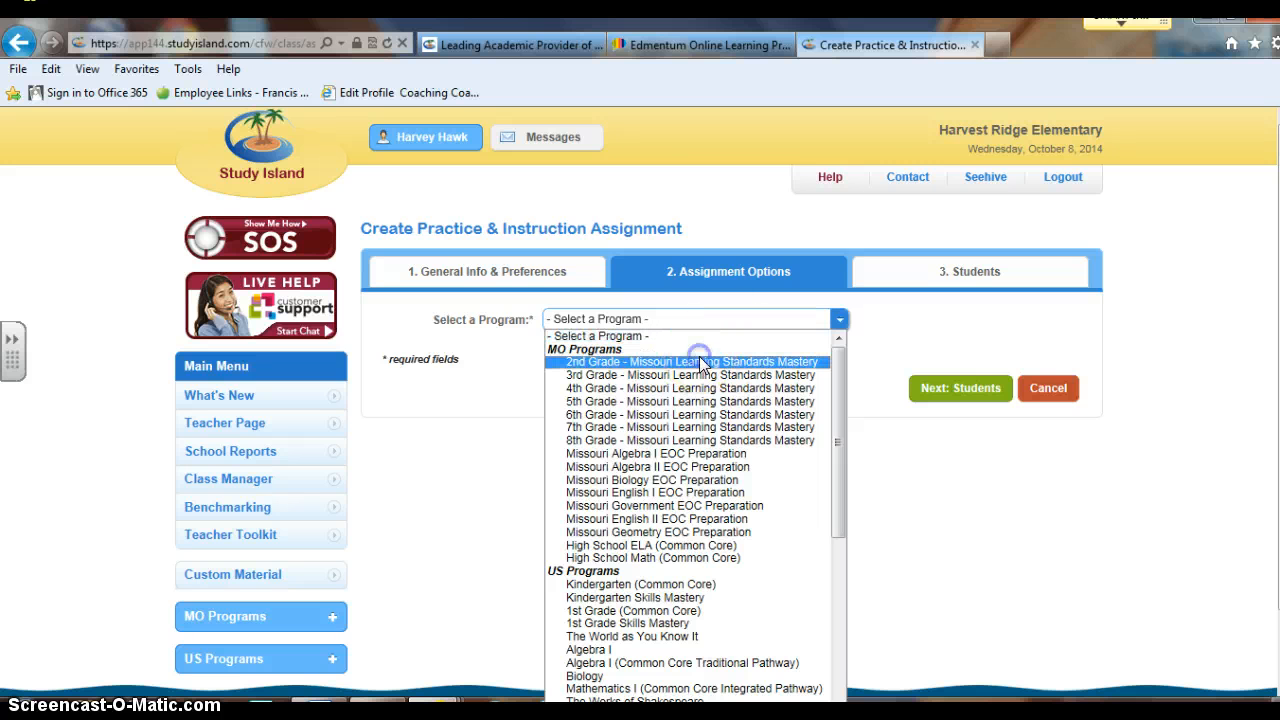
click(703, 362)
click(699, 360)
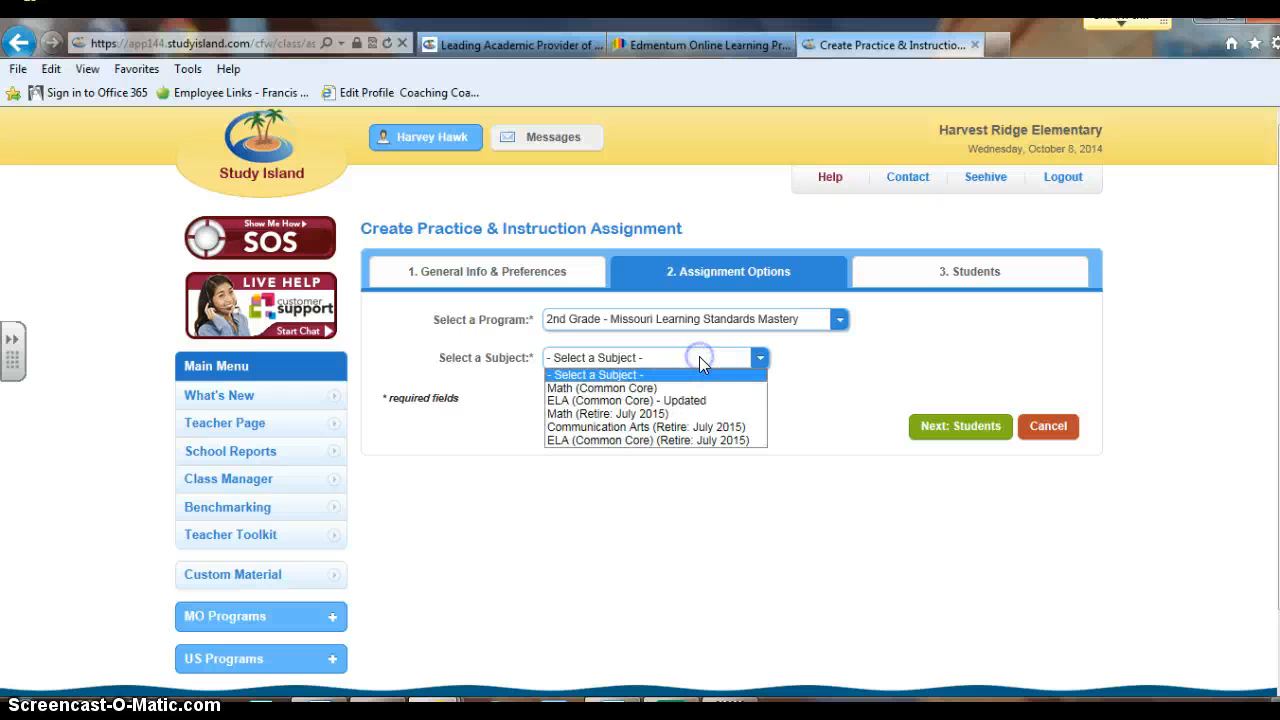
click(630, 388)
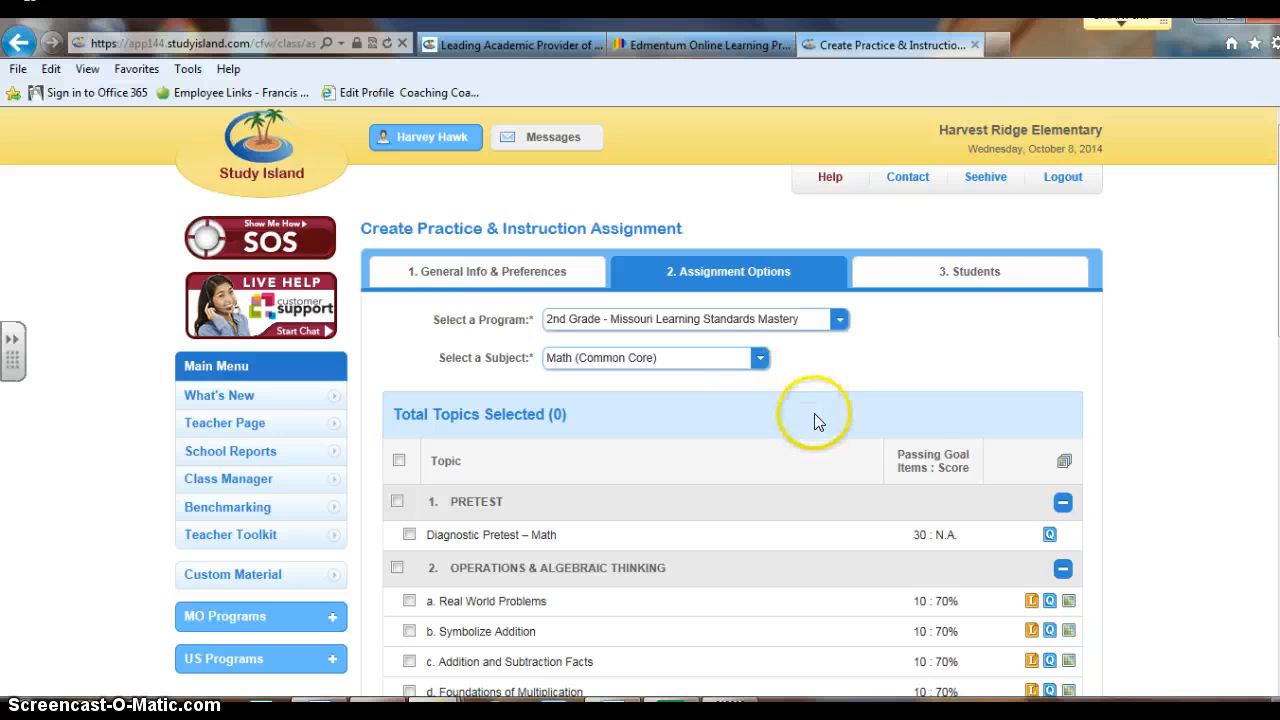
Select all topics in Operations & Algebraic Thinking, Base Ten, Measurement & Data, and Geometry
scroll(814, 413, down, 5)
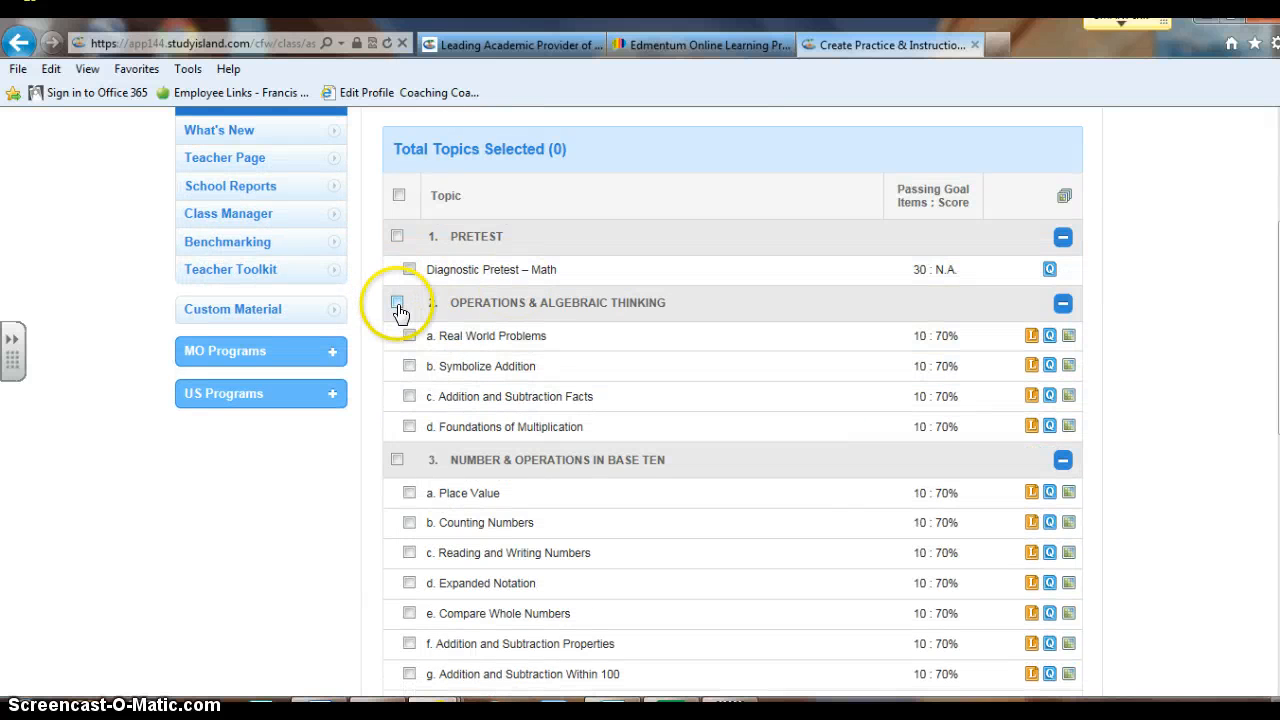
click(397, 304)
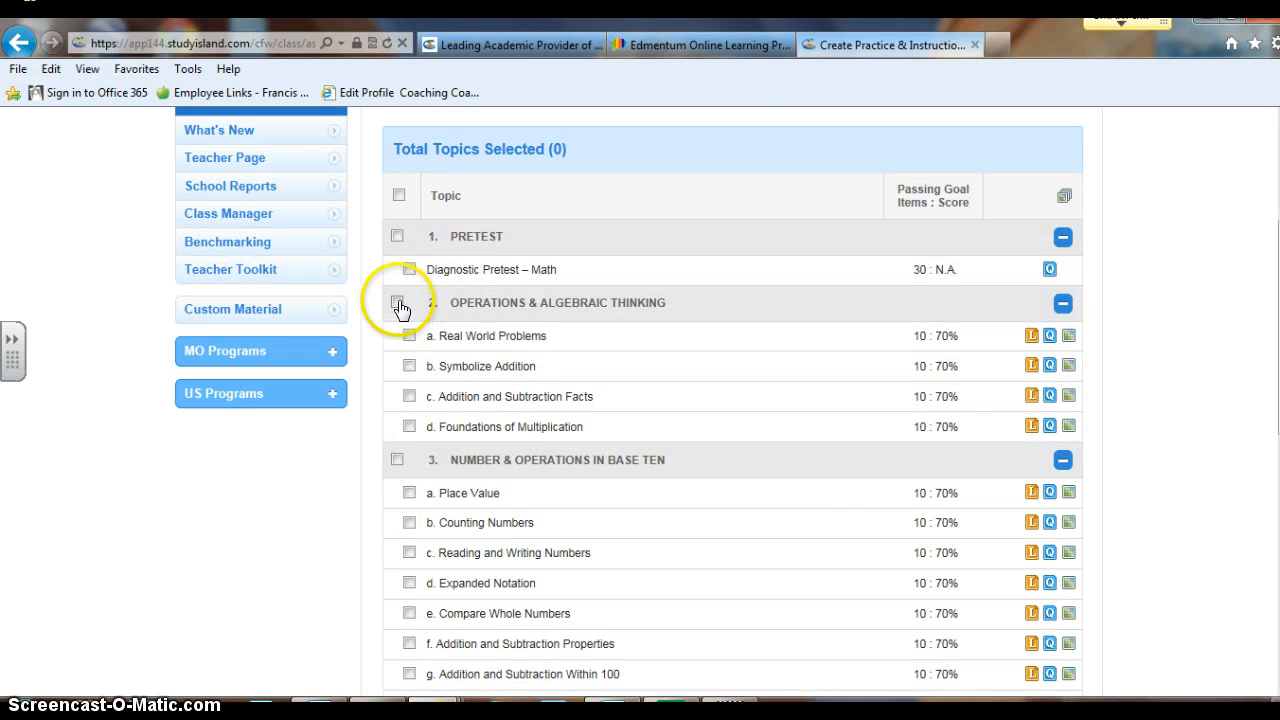
click(398, 461)
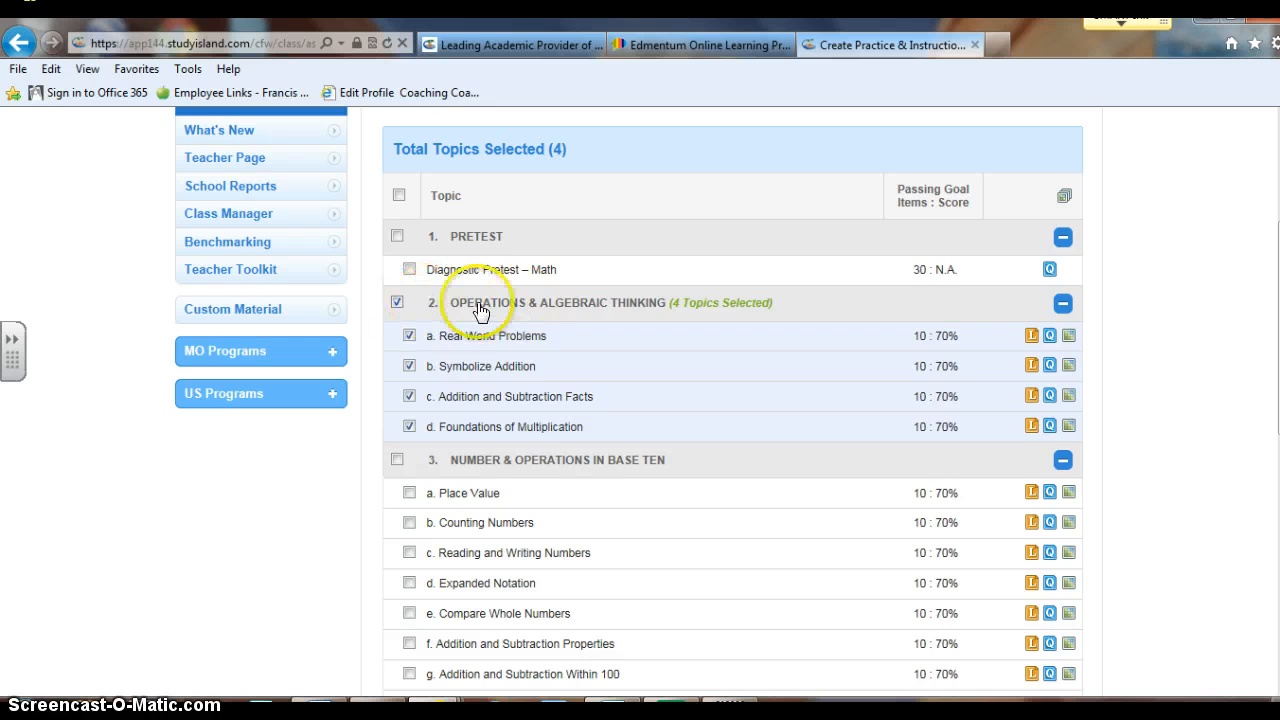
click(397, 460)
scroll(609, 466, down, 4)
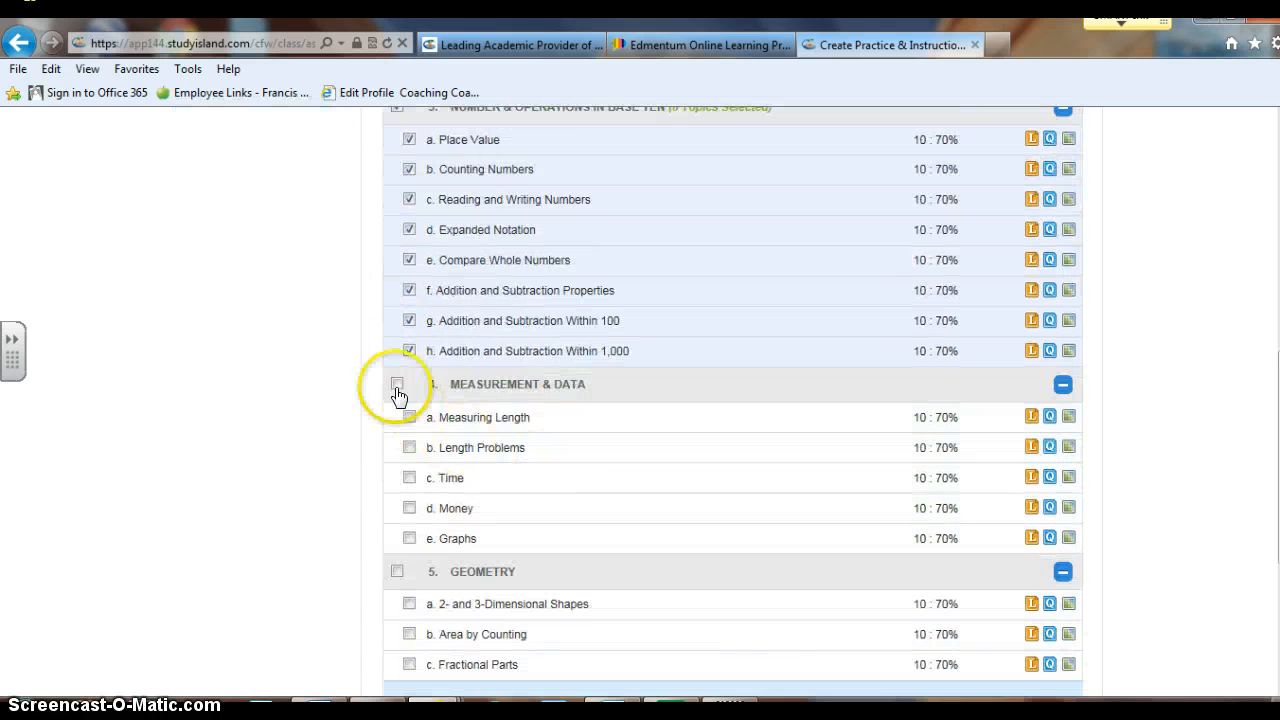
click(395, 387)
scroll(734, 394, down, 2)
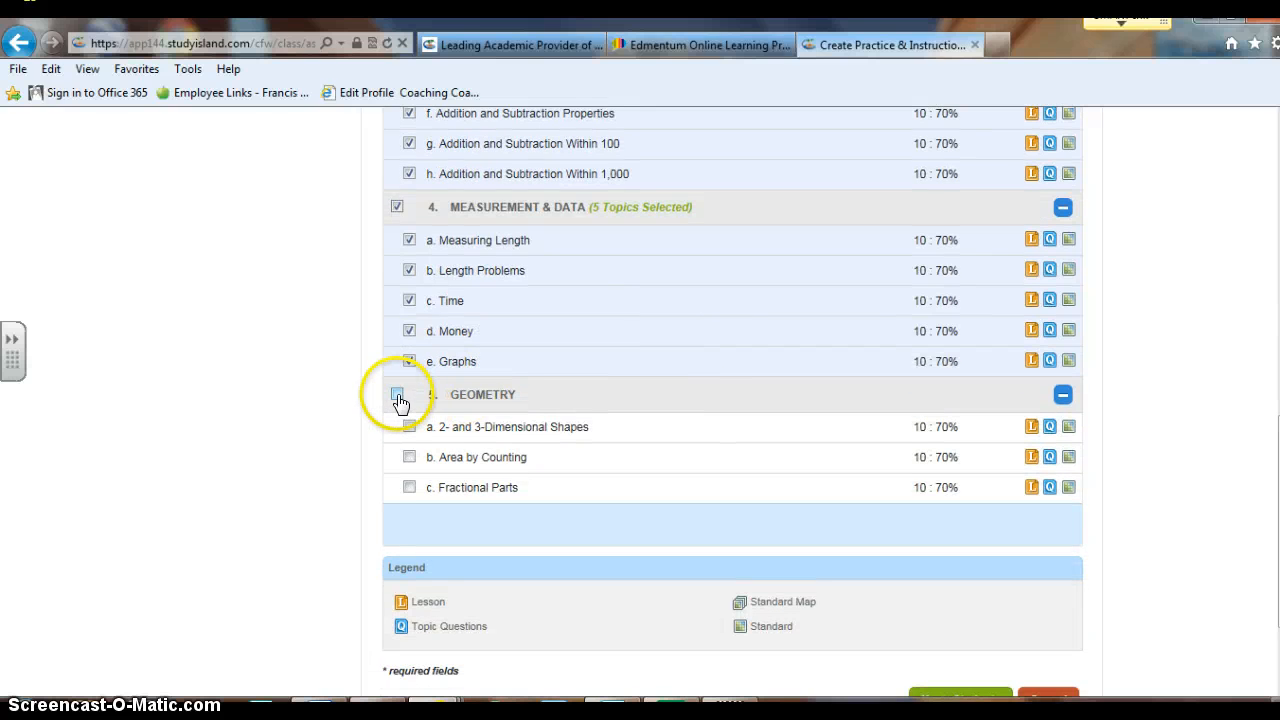
click(397, 394)
scroll(675, 361, up, 2)
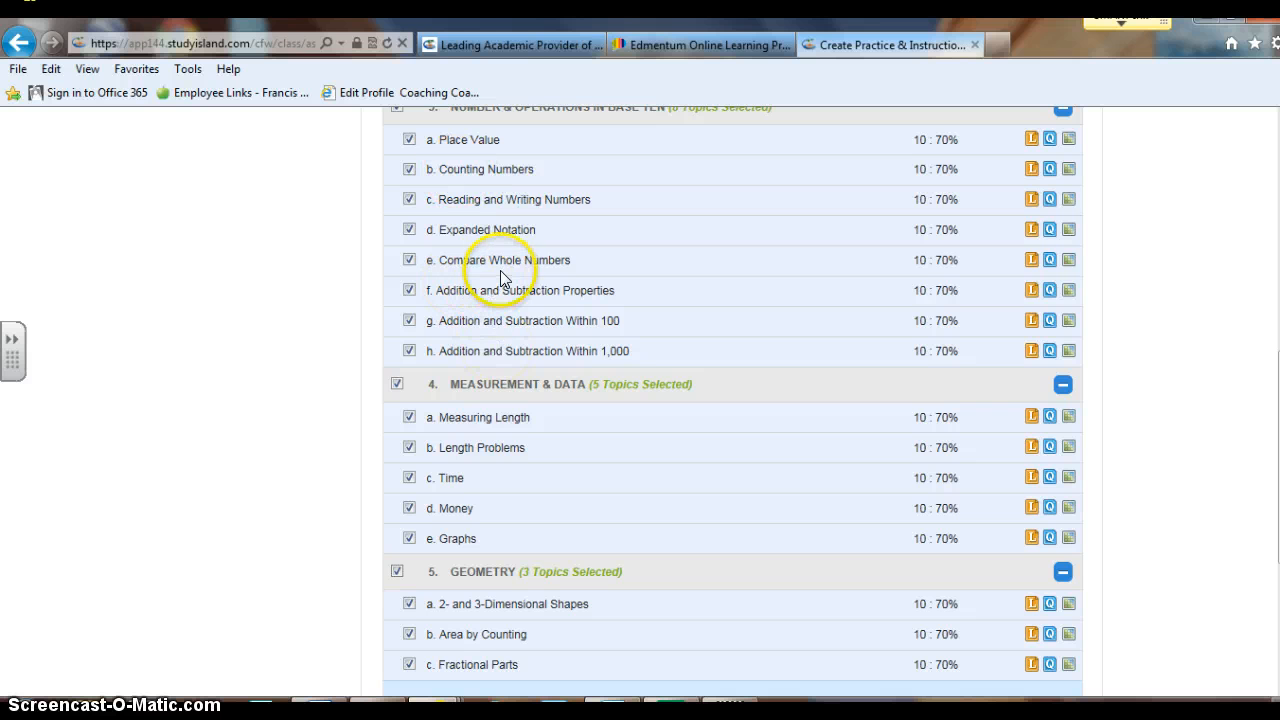
scroll(500, 270, down, 4)
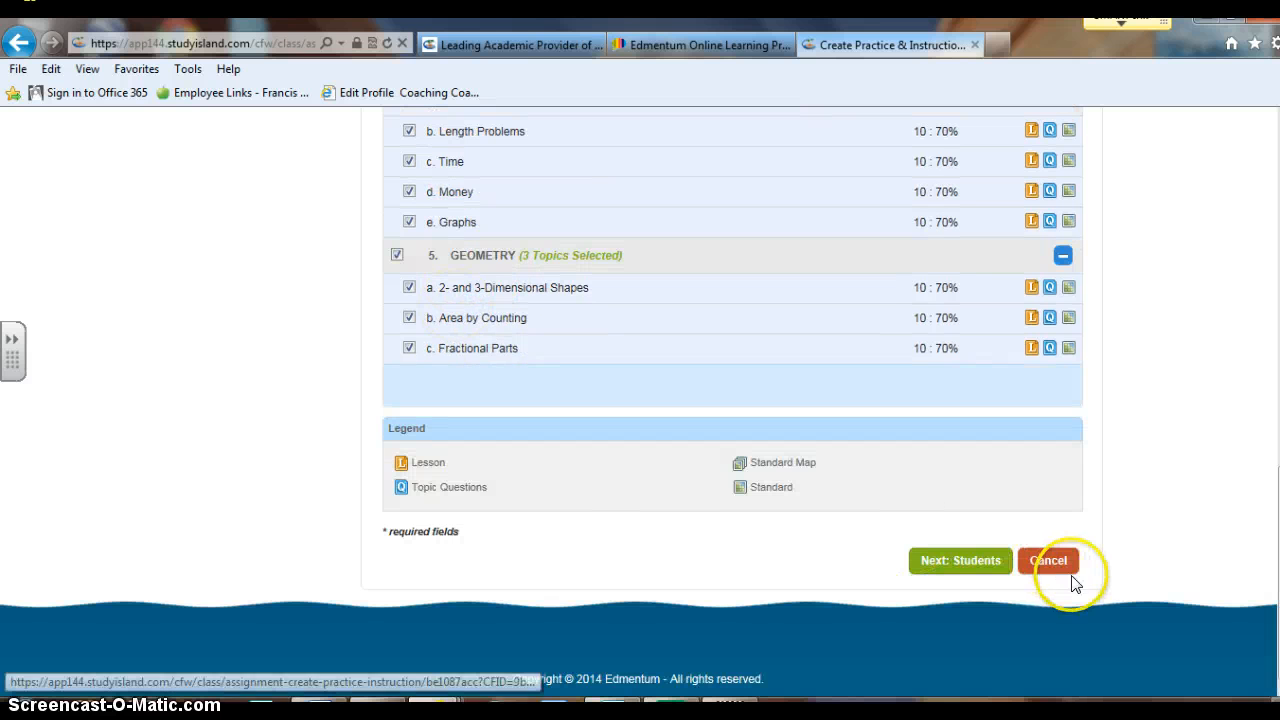
Save Math Intervention Time for all students and set Class Page Activated to Yes
click(967, 550)
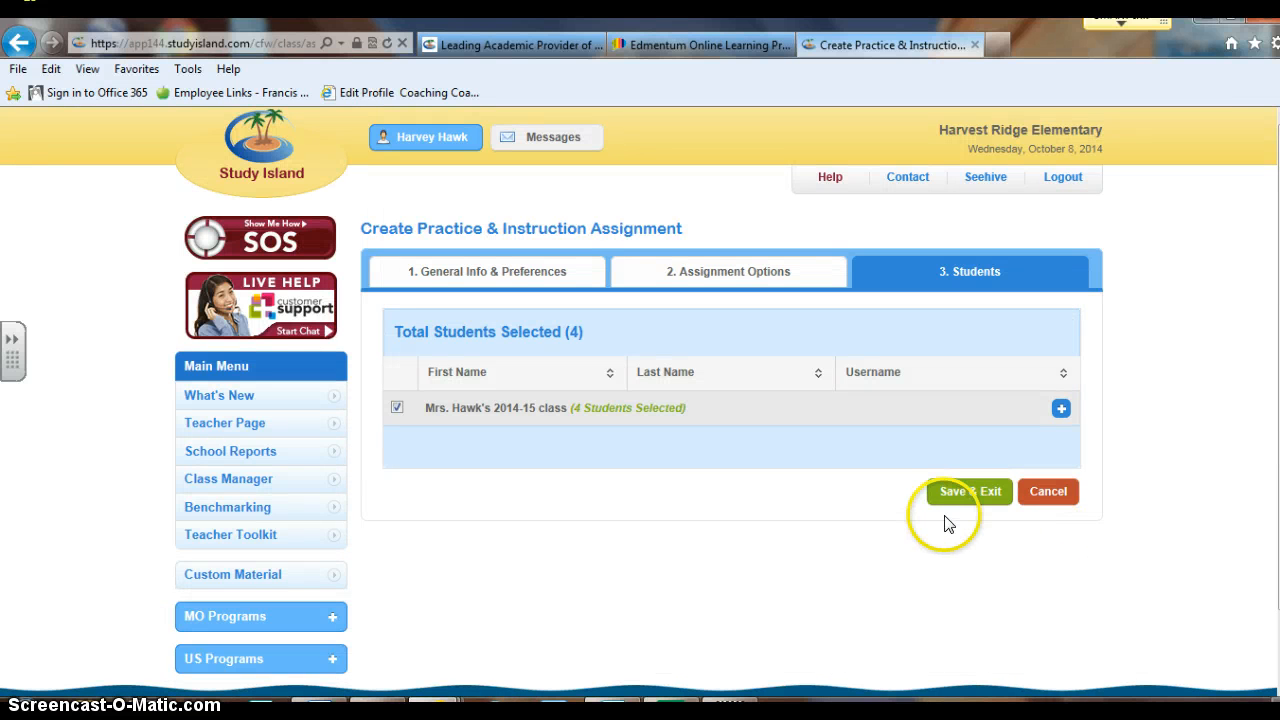
click(978, 494)
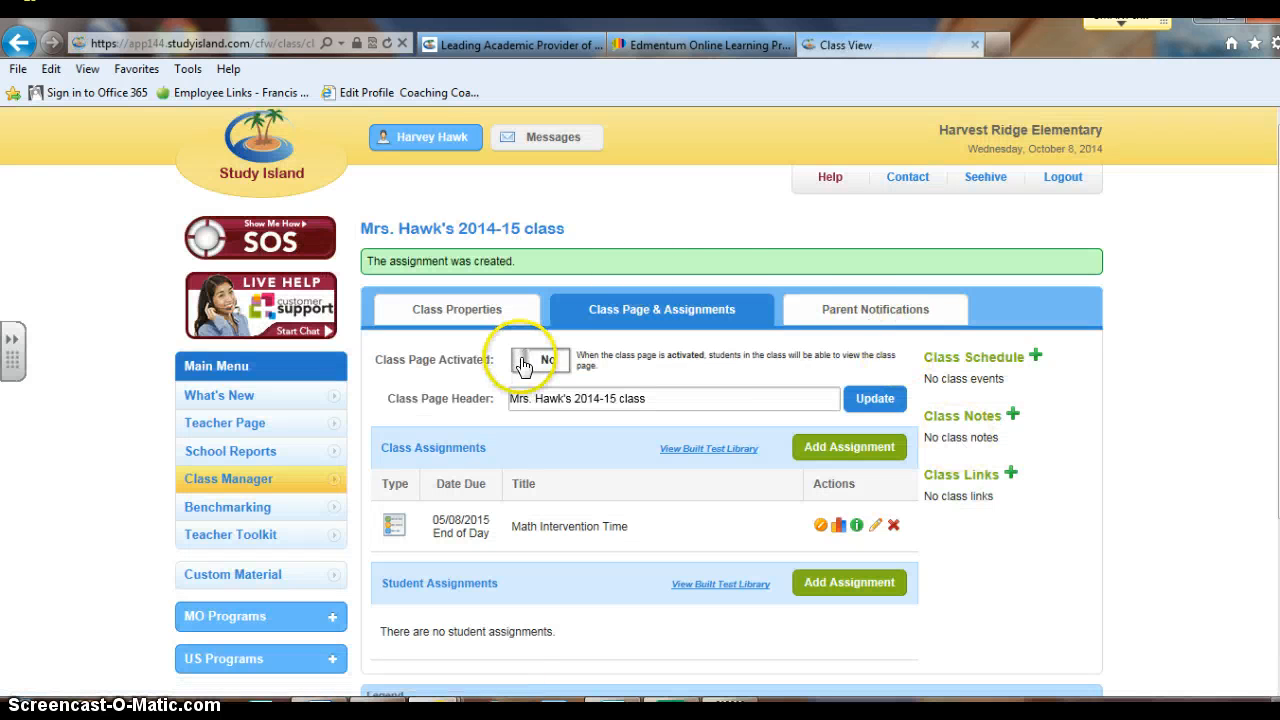
click(540, 359)
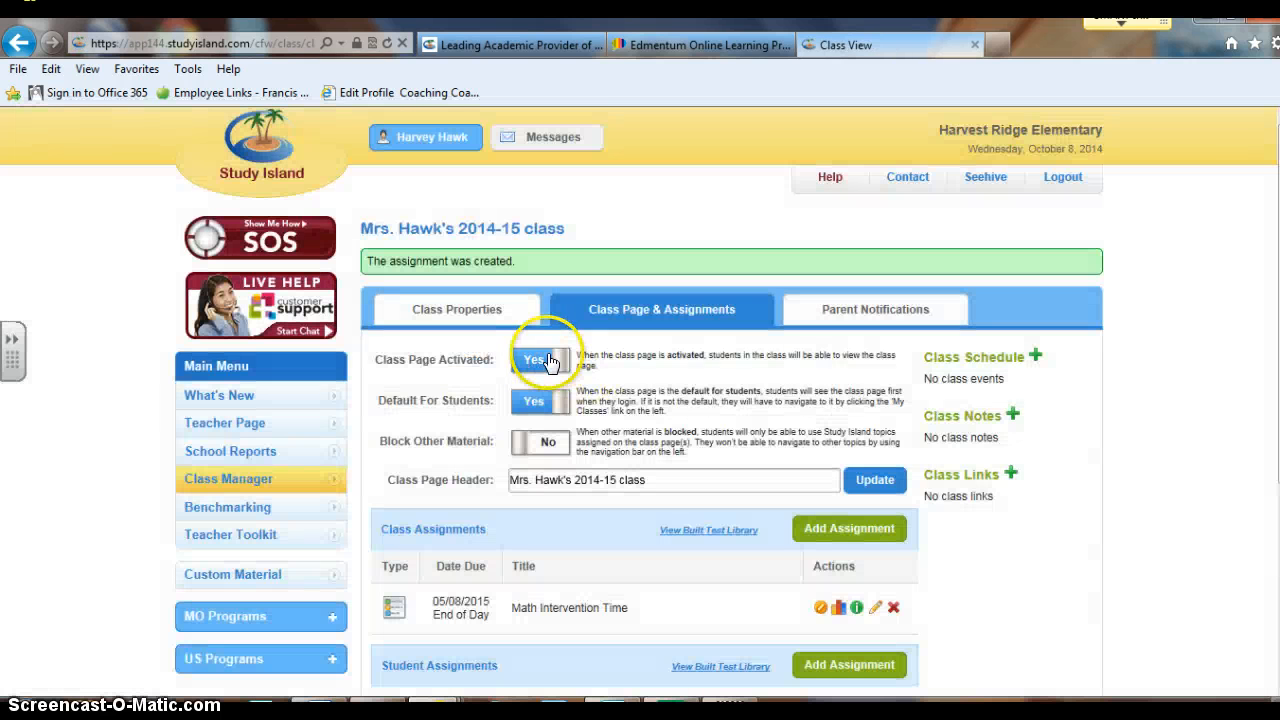
scroll(1107, 462, down, 3)
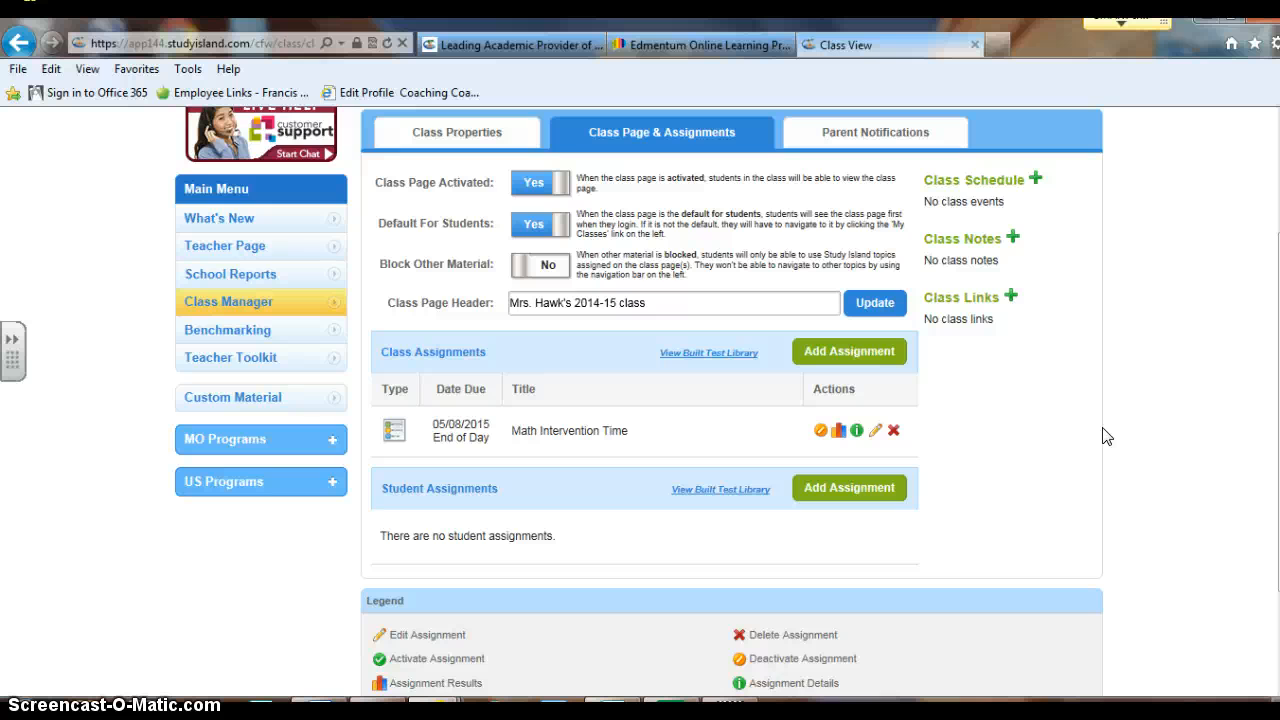
scroll(1075, 398, up, 3)
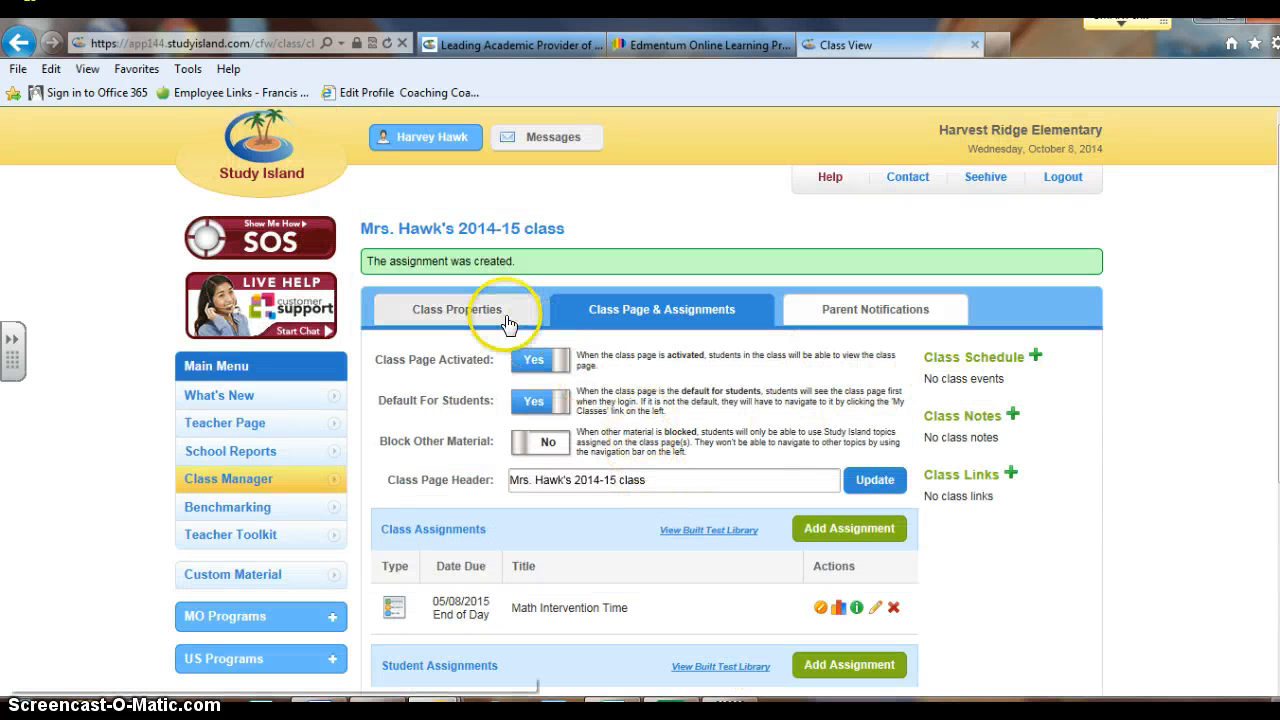
click(851, 530)
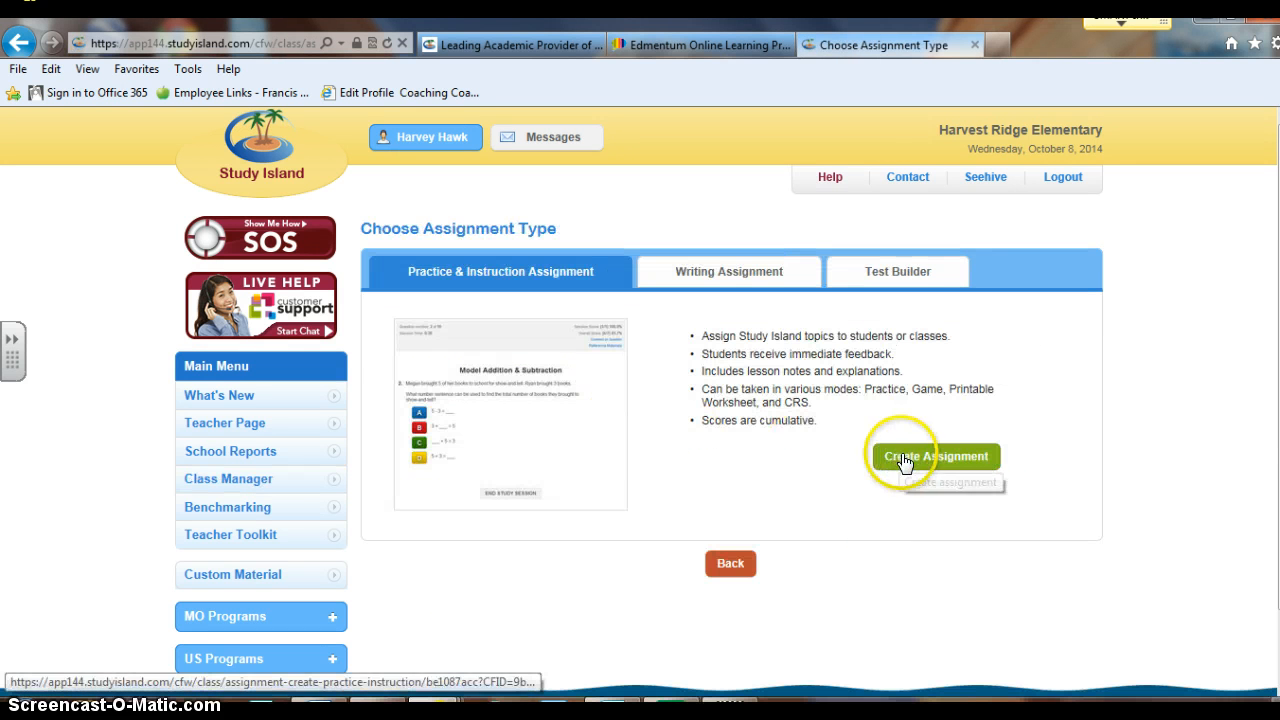
Create the 'Daily 5' practice assignment due 5/08/2014 and proceed to Assignment Options
click(904, 459)
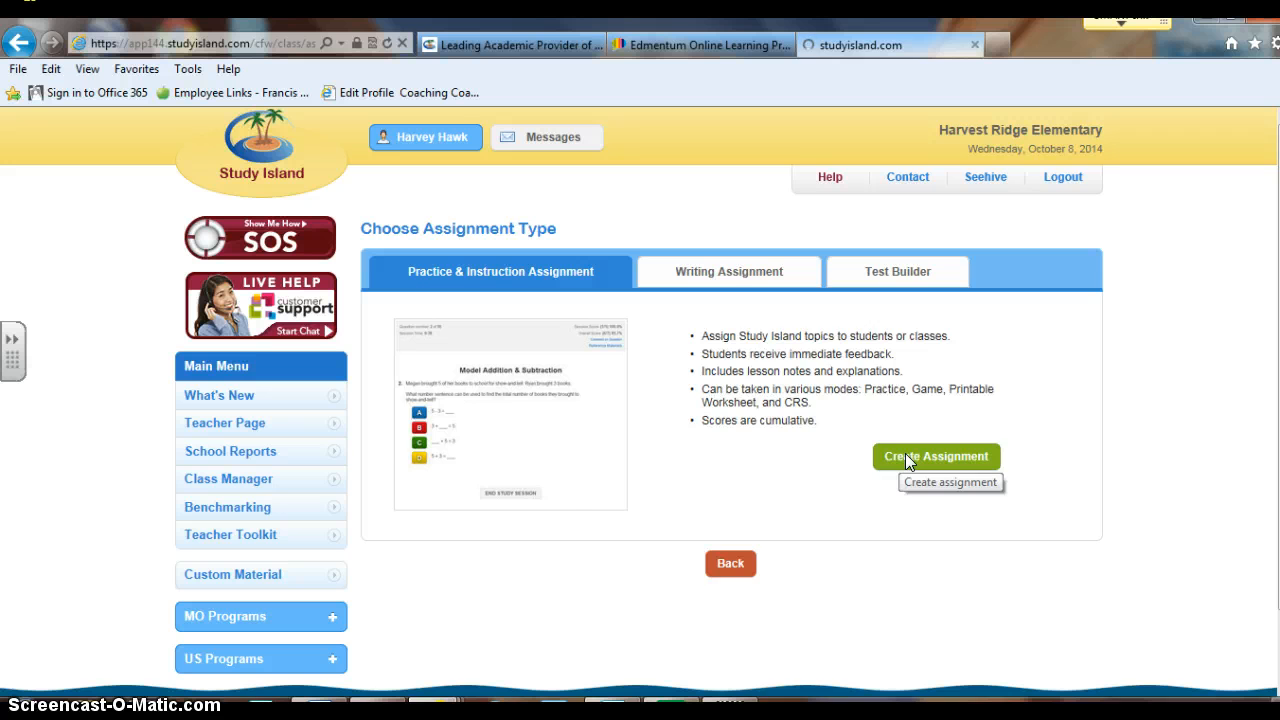
click(616, 356)
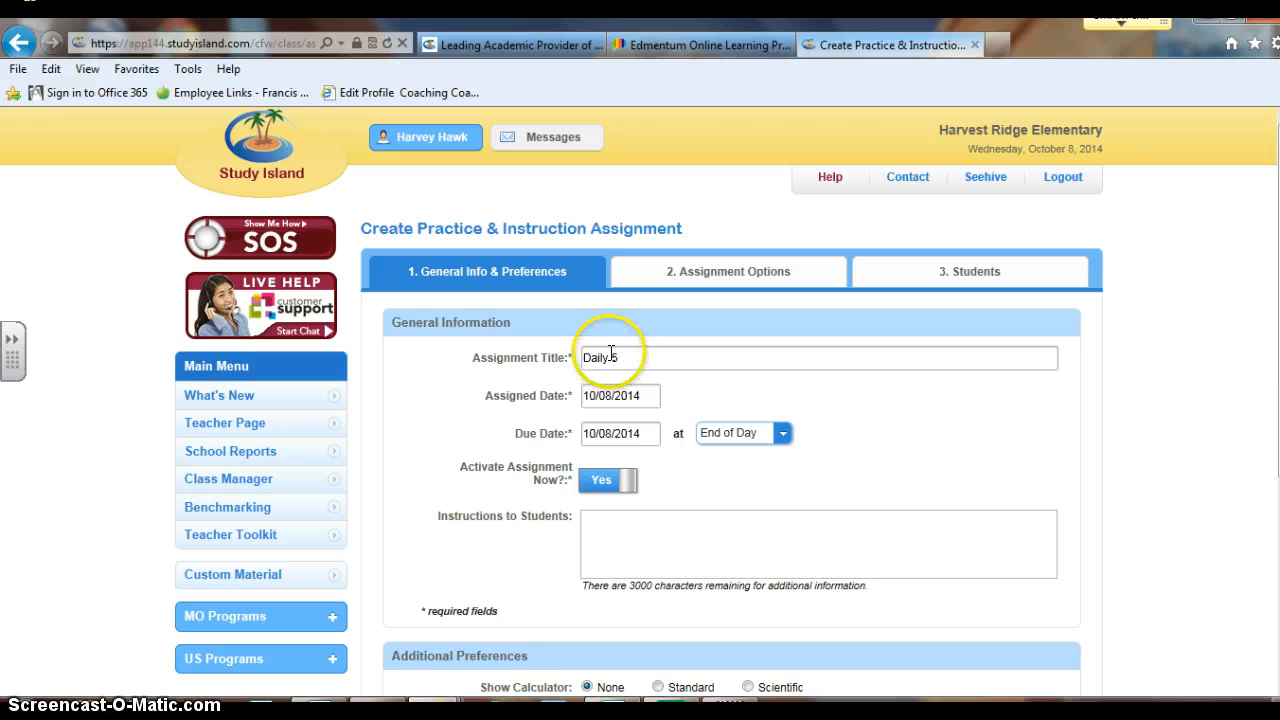
click(610, 433)
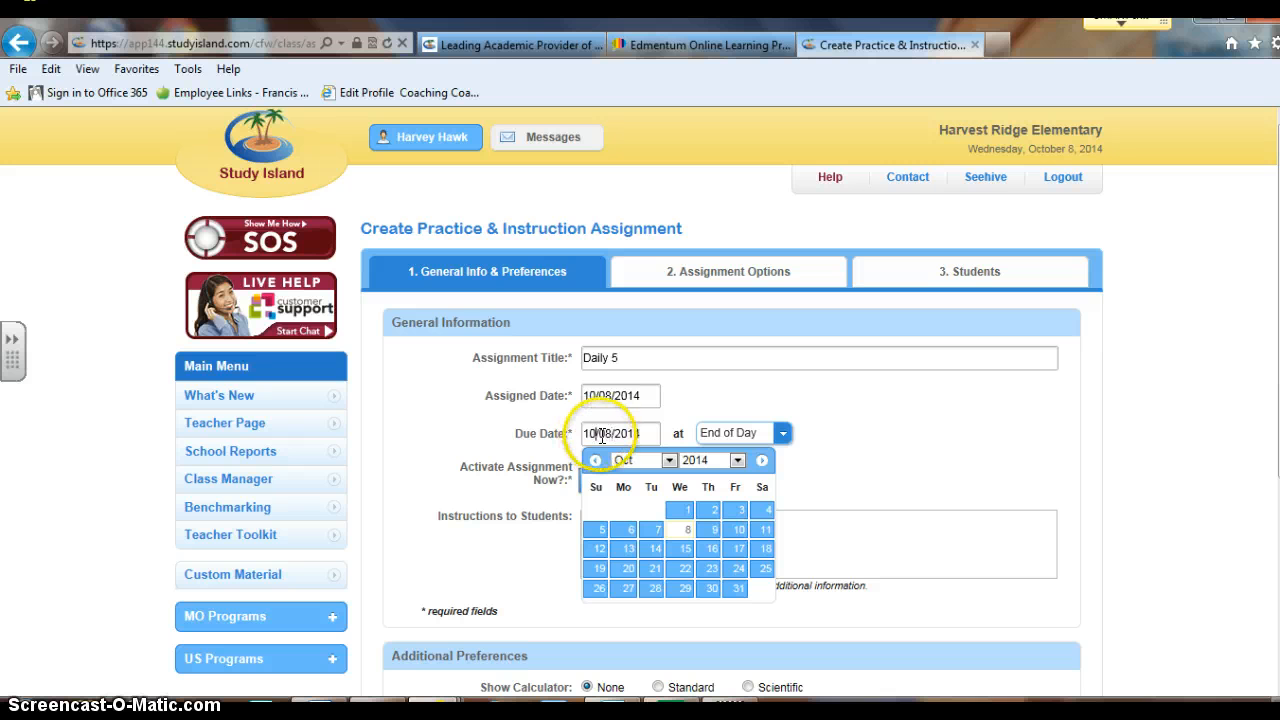
text(5)
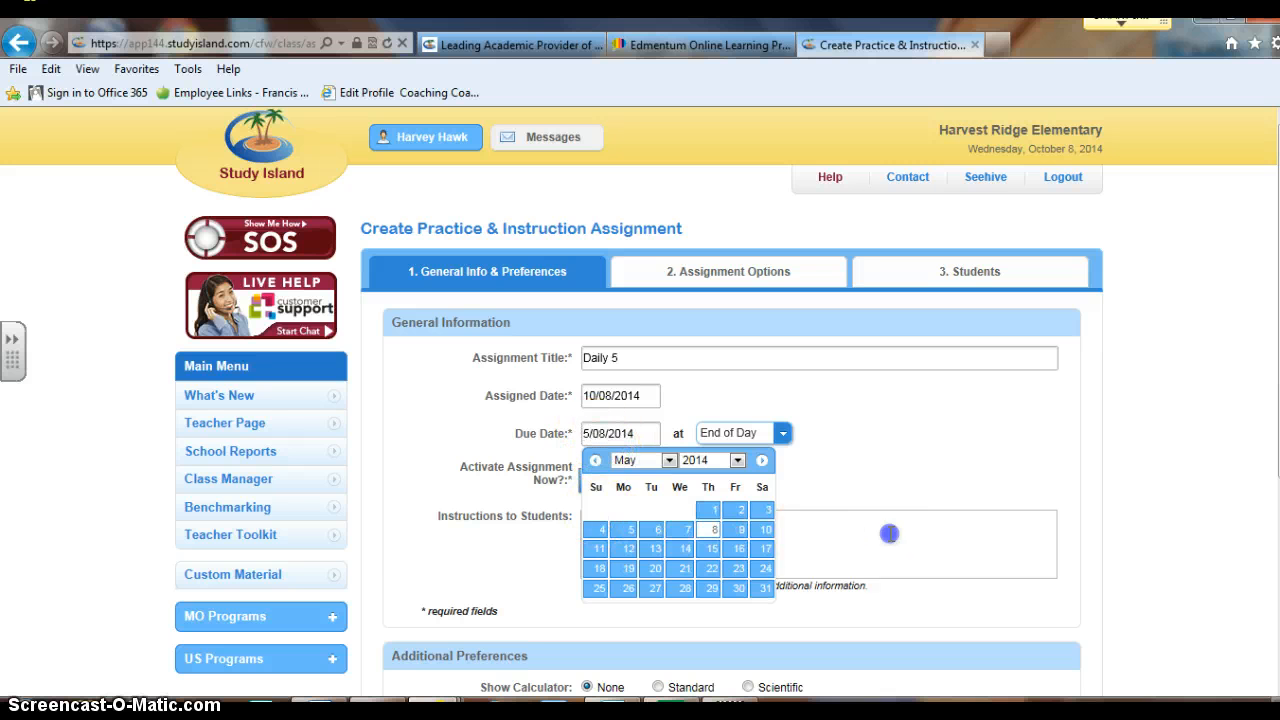
click(888, 528)
scroll(893, 537, down, 2)
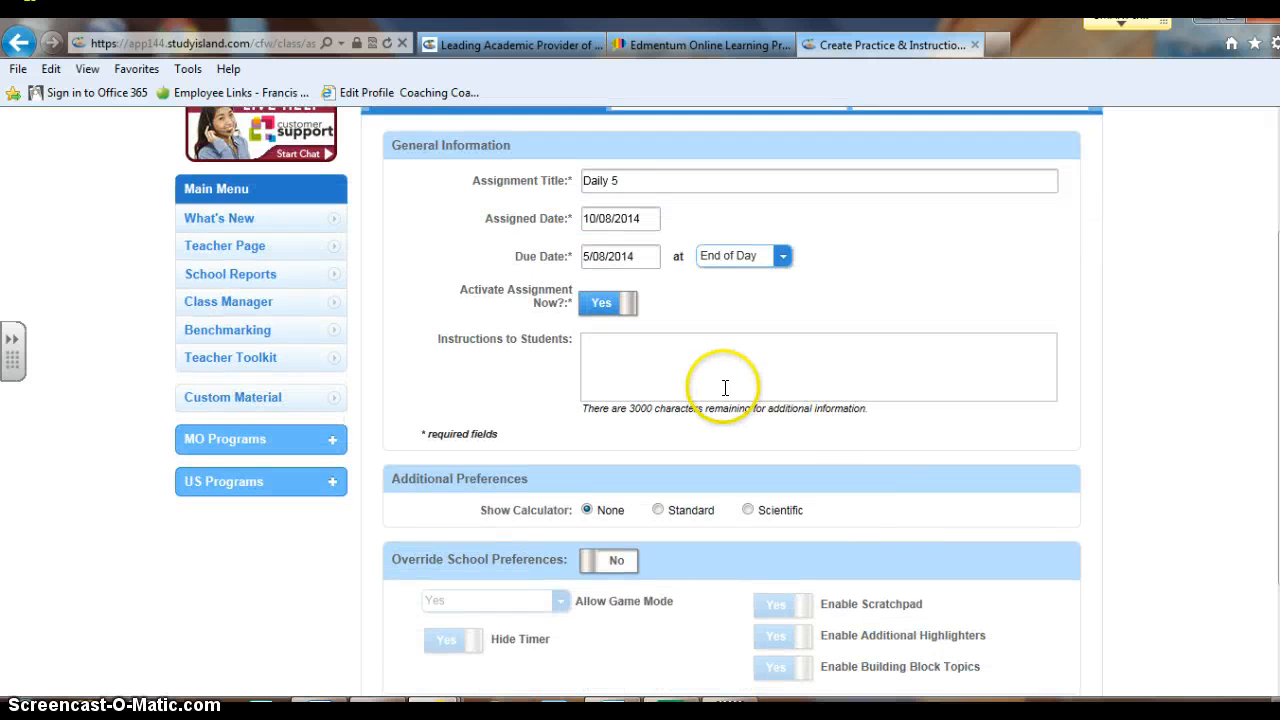
scroll(725, 385, down, 1)
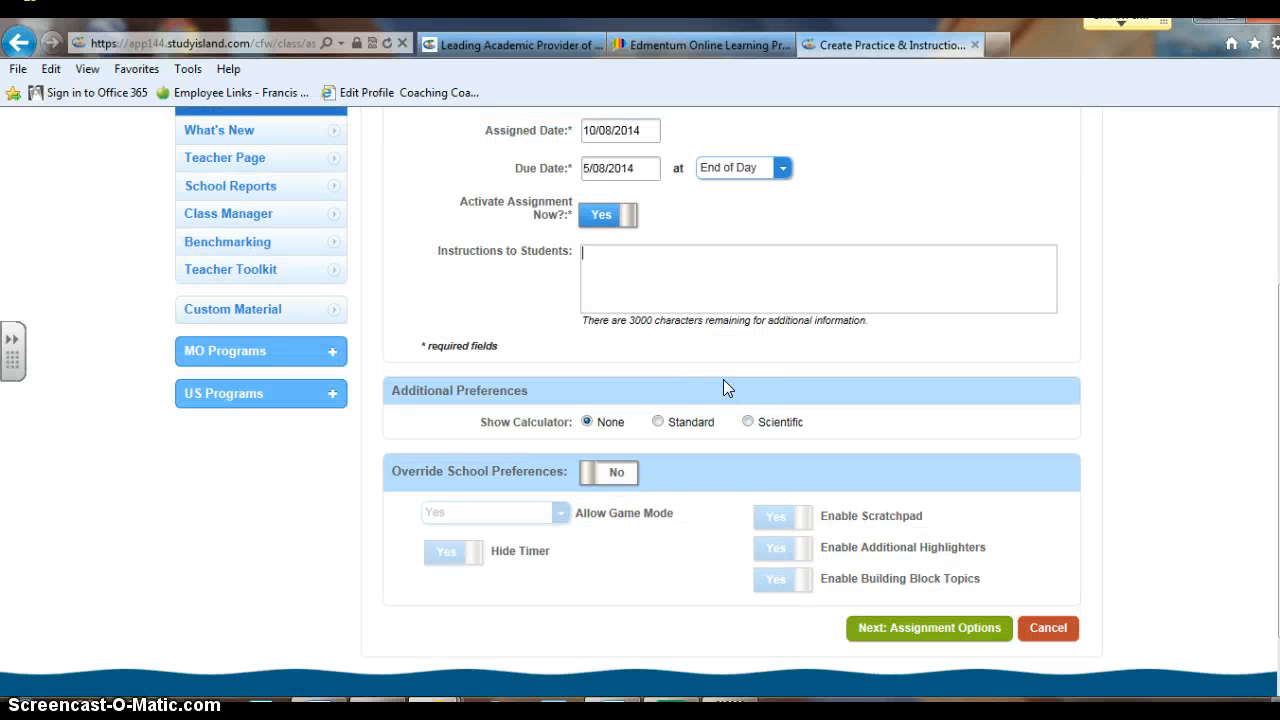
scroll(716, 372, down, 1)
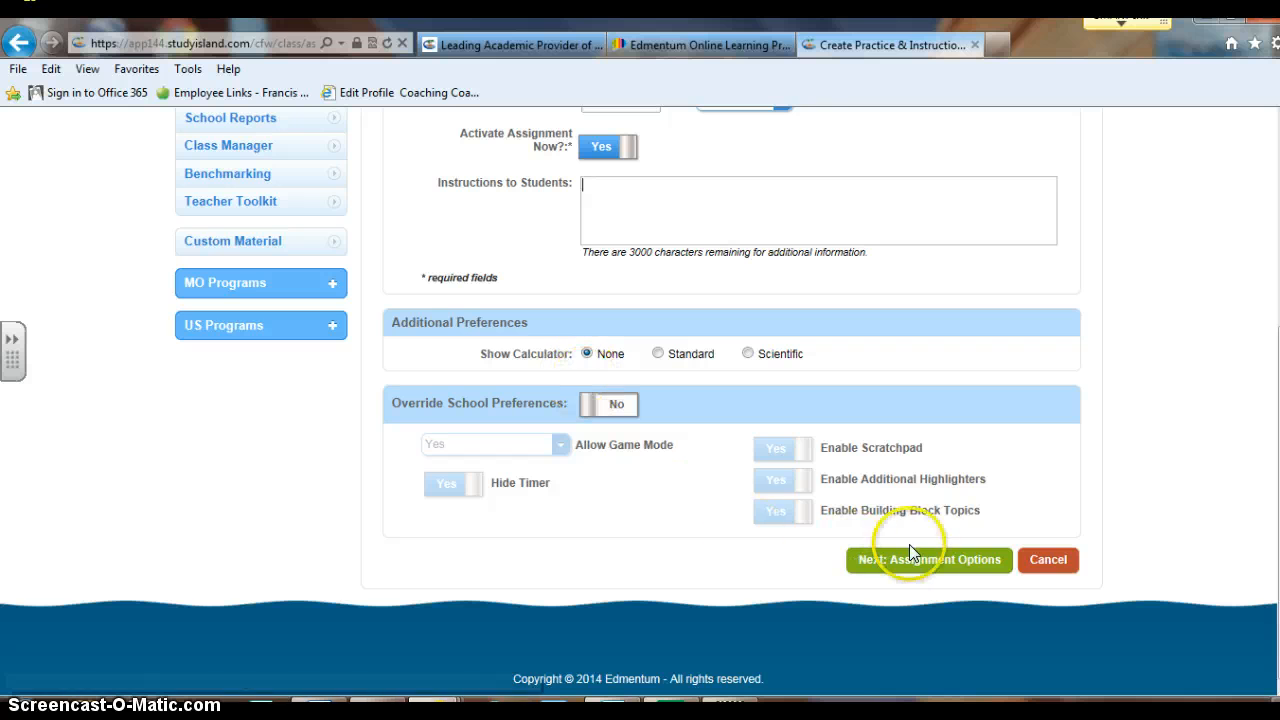
click(940, 563)
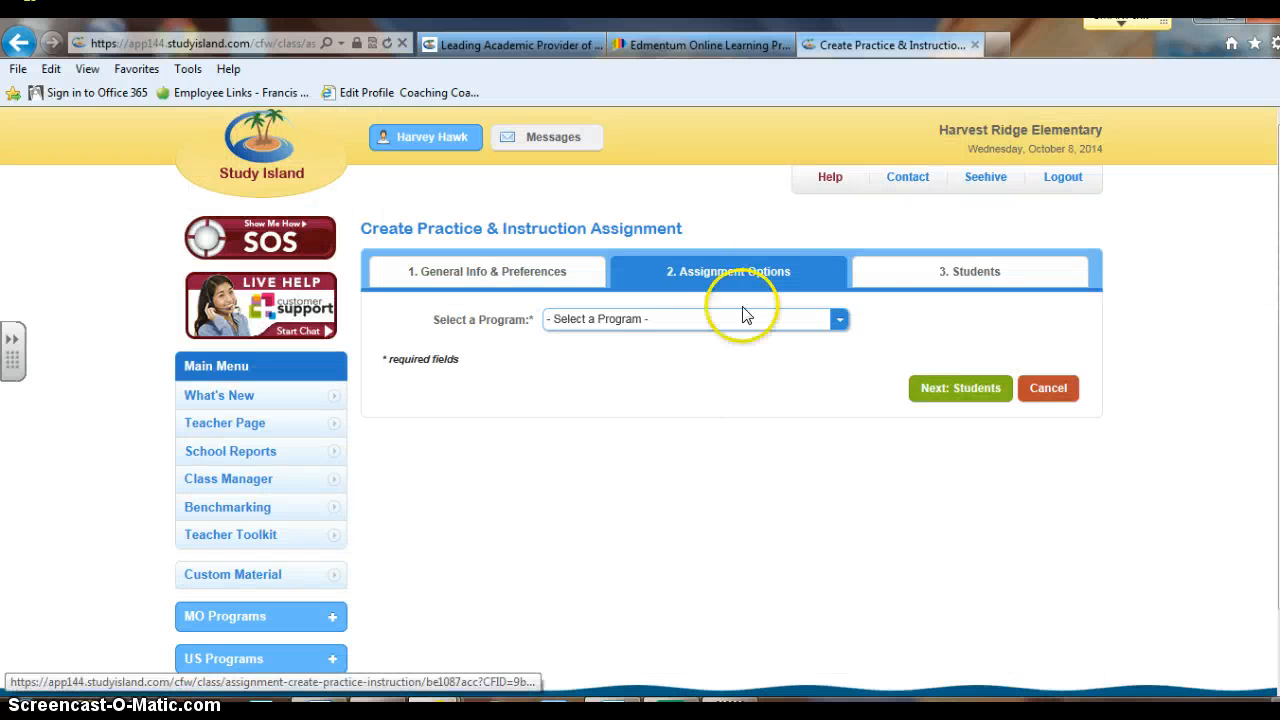
Set the assignment program to 2nd Grade - Missouri Learning Standards Mastery and subject to ELA (Common Core) - Updated
click(757, 320)
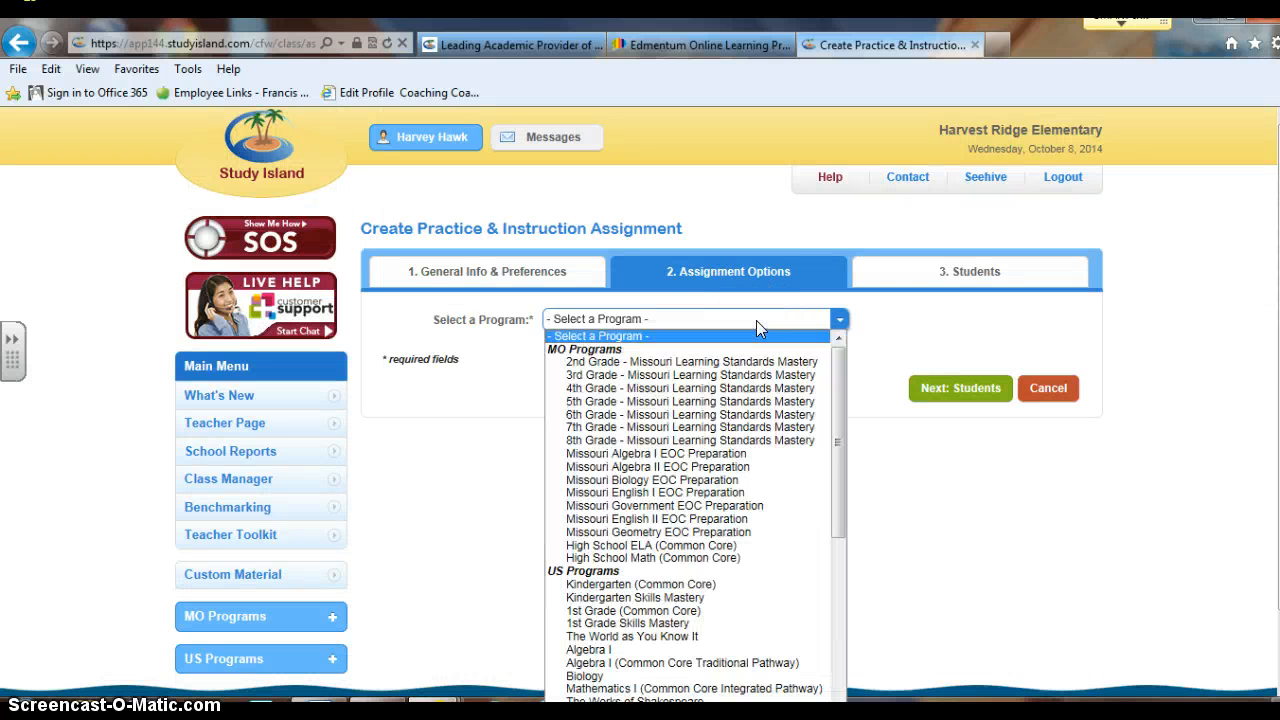
click(720, 362)
click(686, 362)
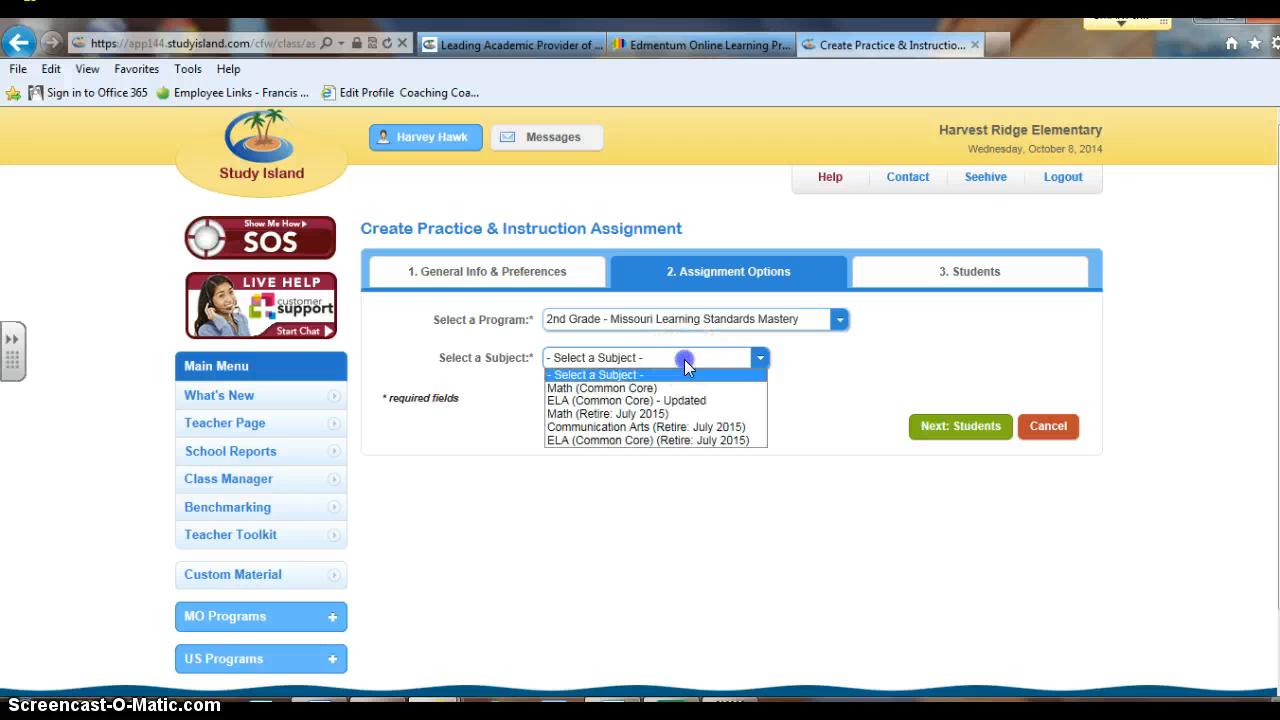
click(637, 401)
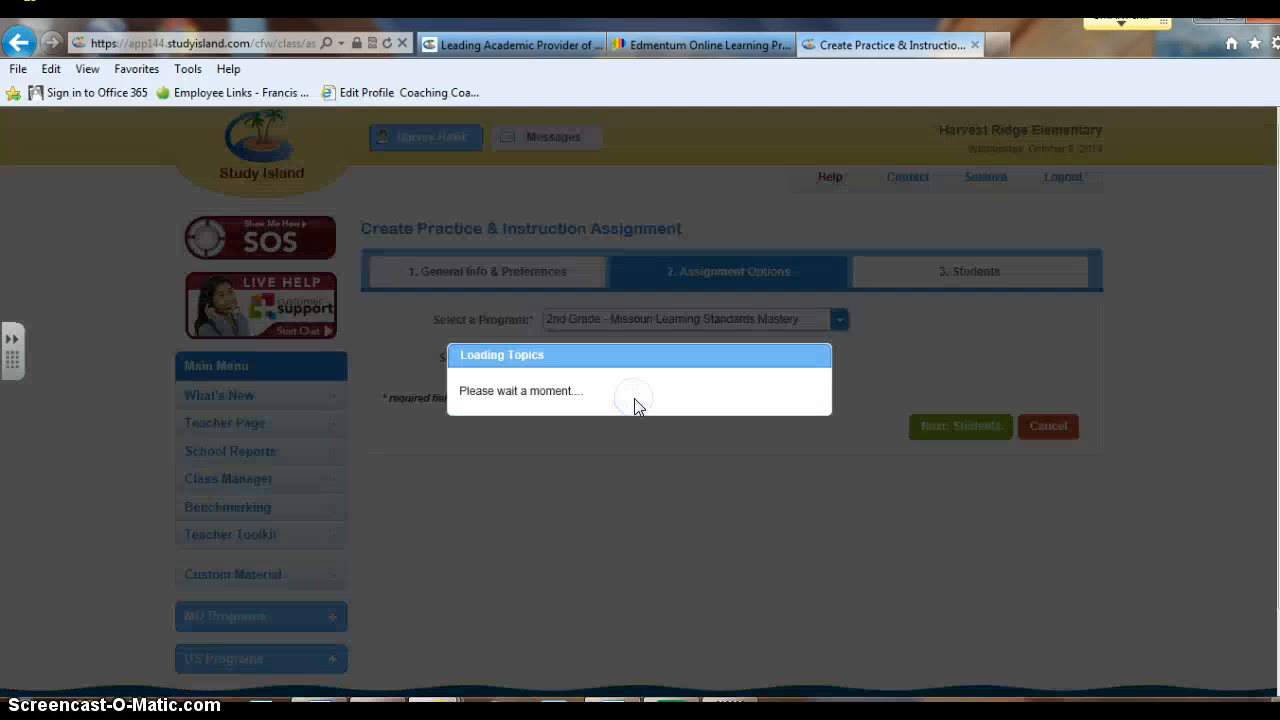
Check the literature and informational topics, from Asking and Answering Questions through Main Topic and Focus
scroll(1138, 438, down, 5)
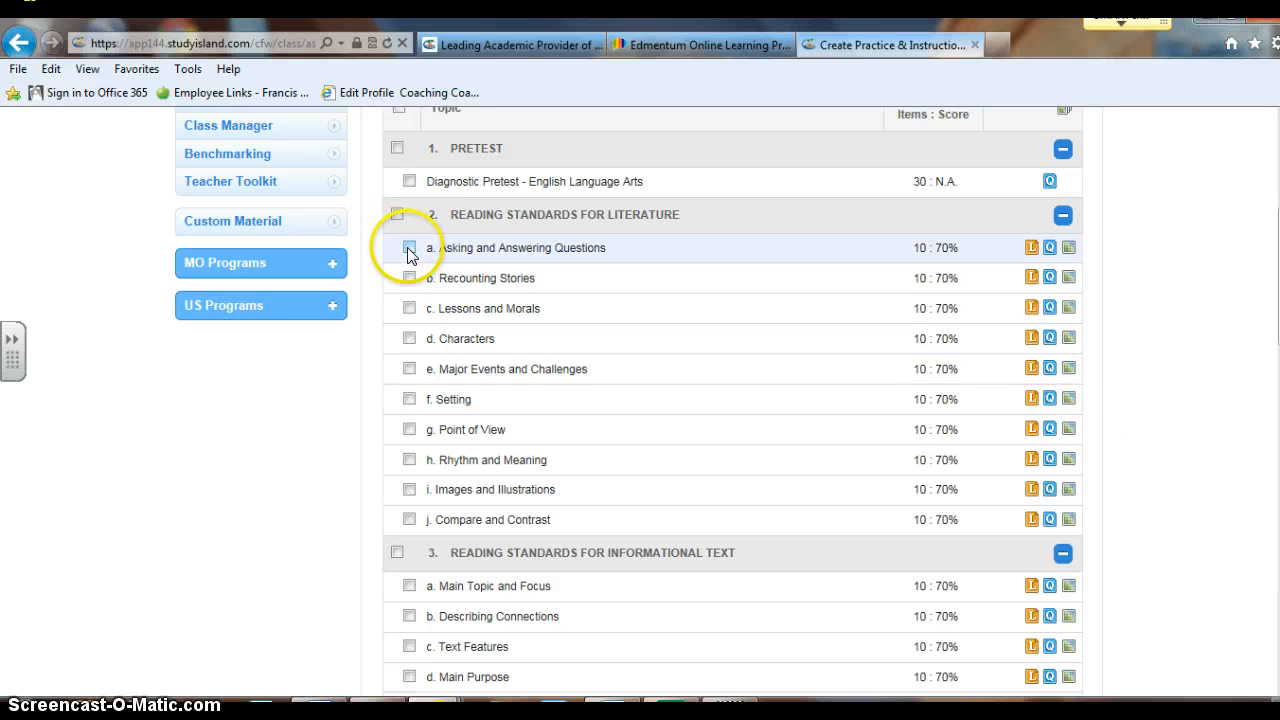
click(408, 248)
click(409, 278)
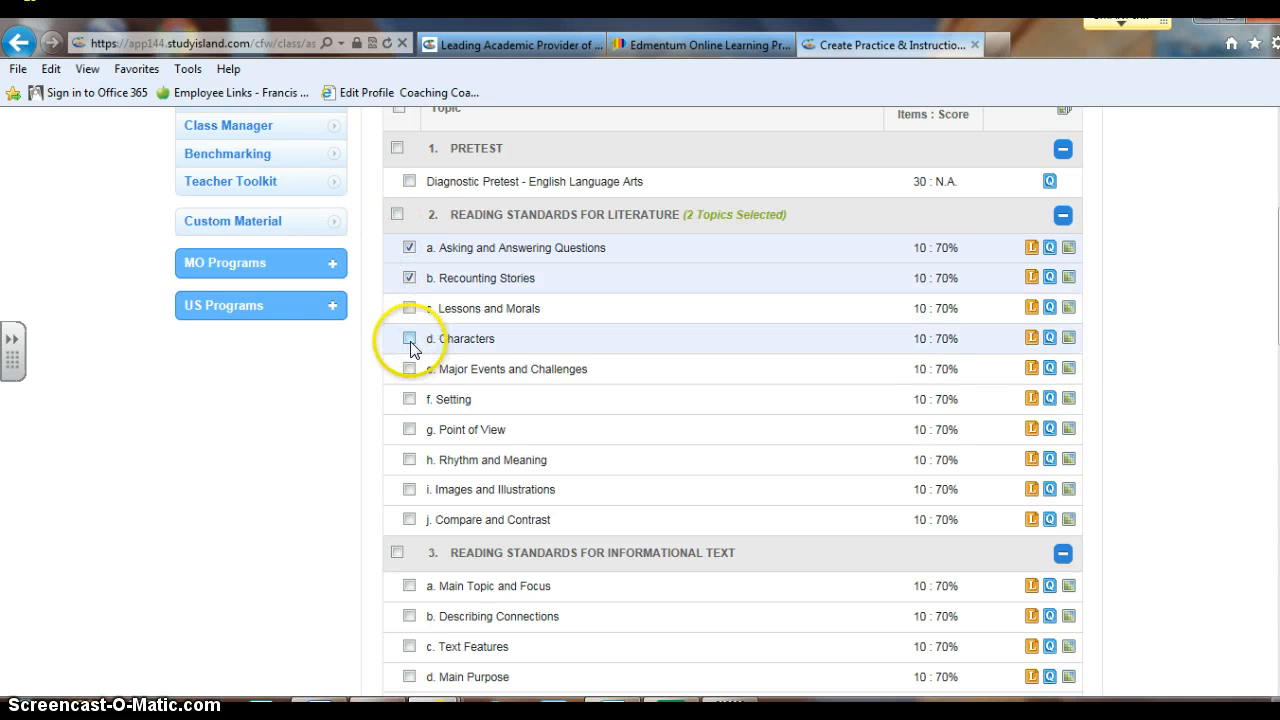
click(409, 340)
click(409, 399)
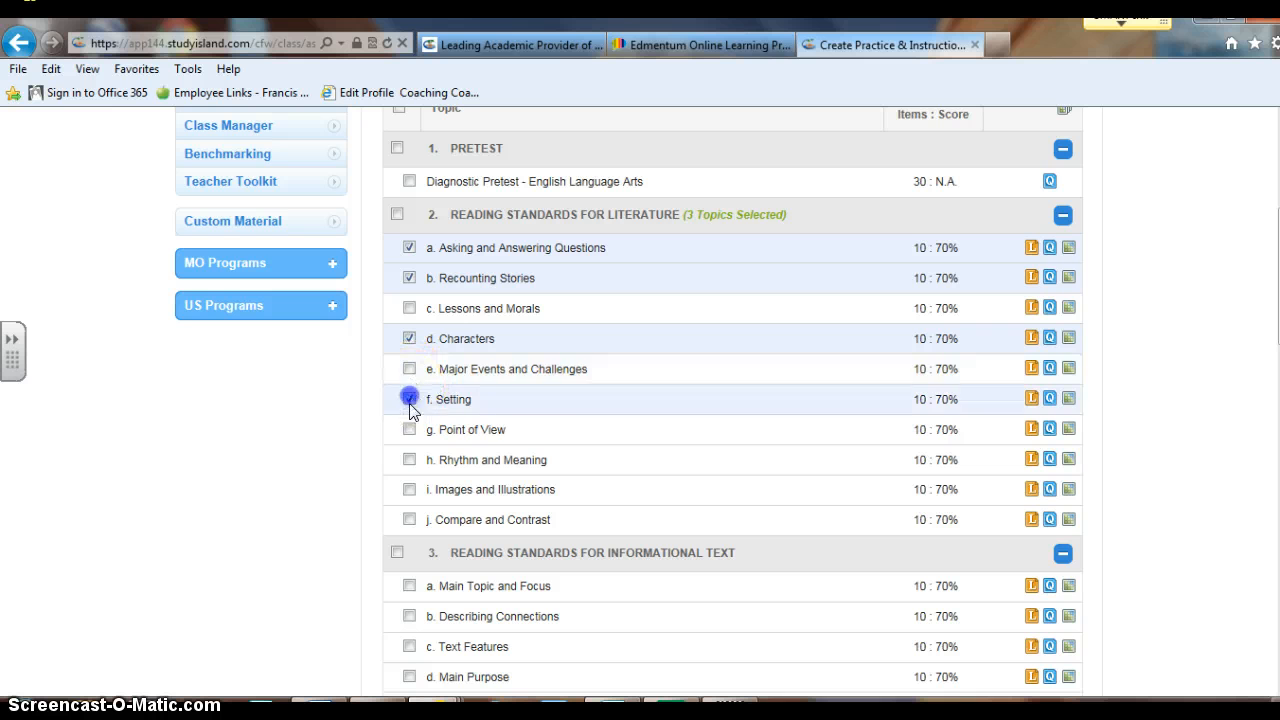
scroll(594, 425, down, 3)
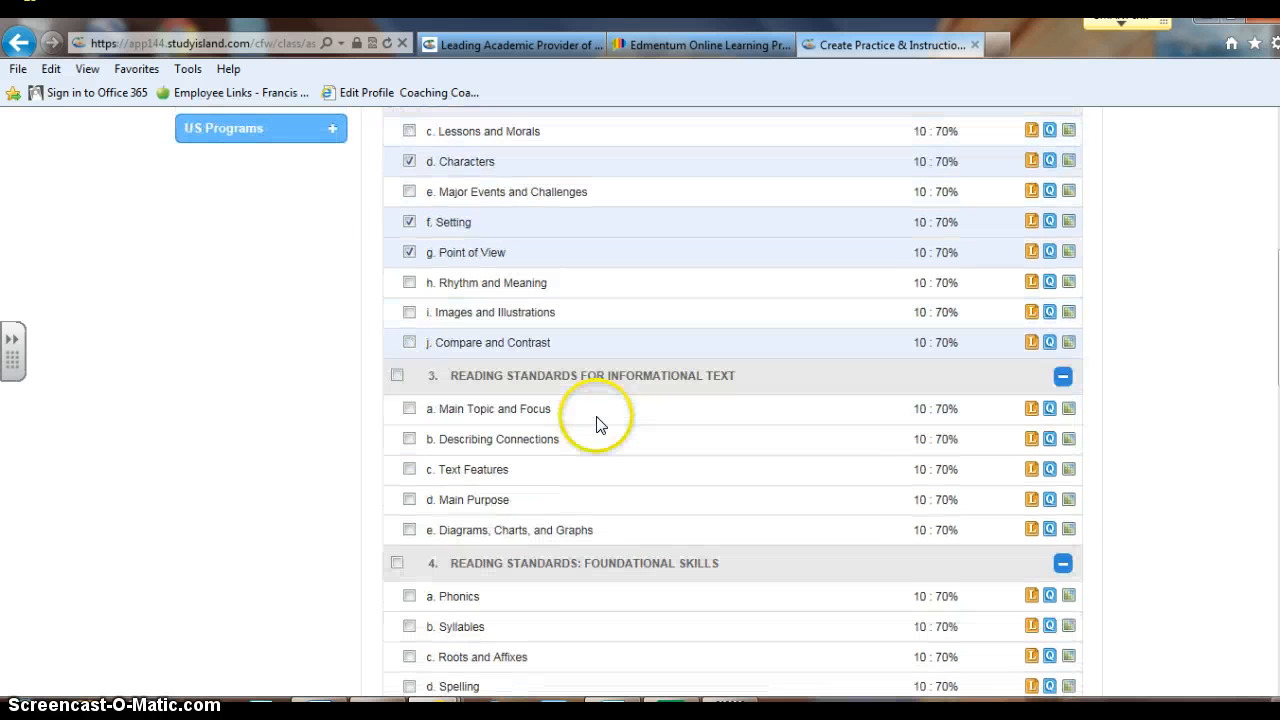
click(409, 312)
click(409, 342)
click(409, 343)
scroll(571, 371, down, 2)
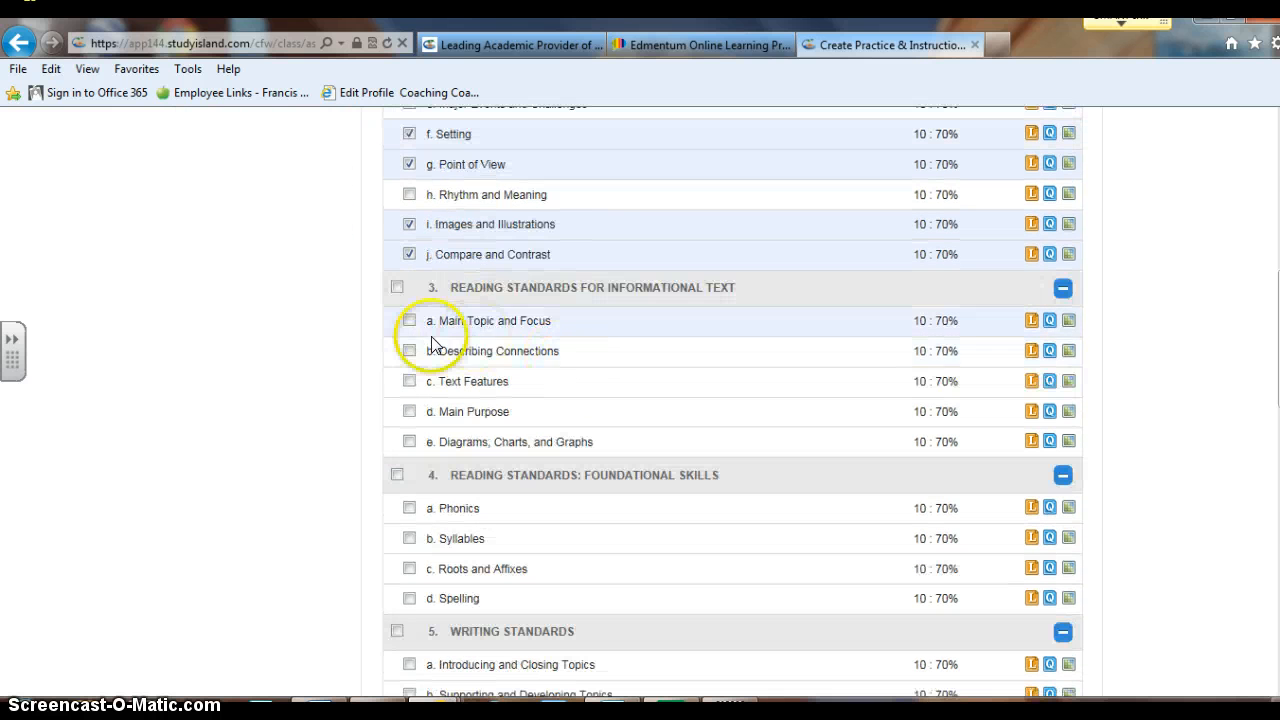
click(409, 320)
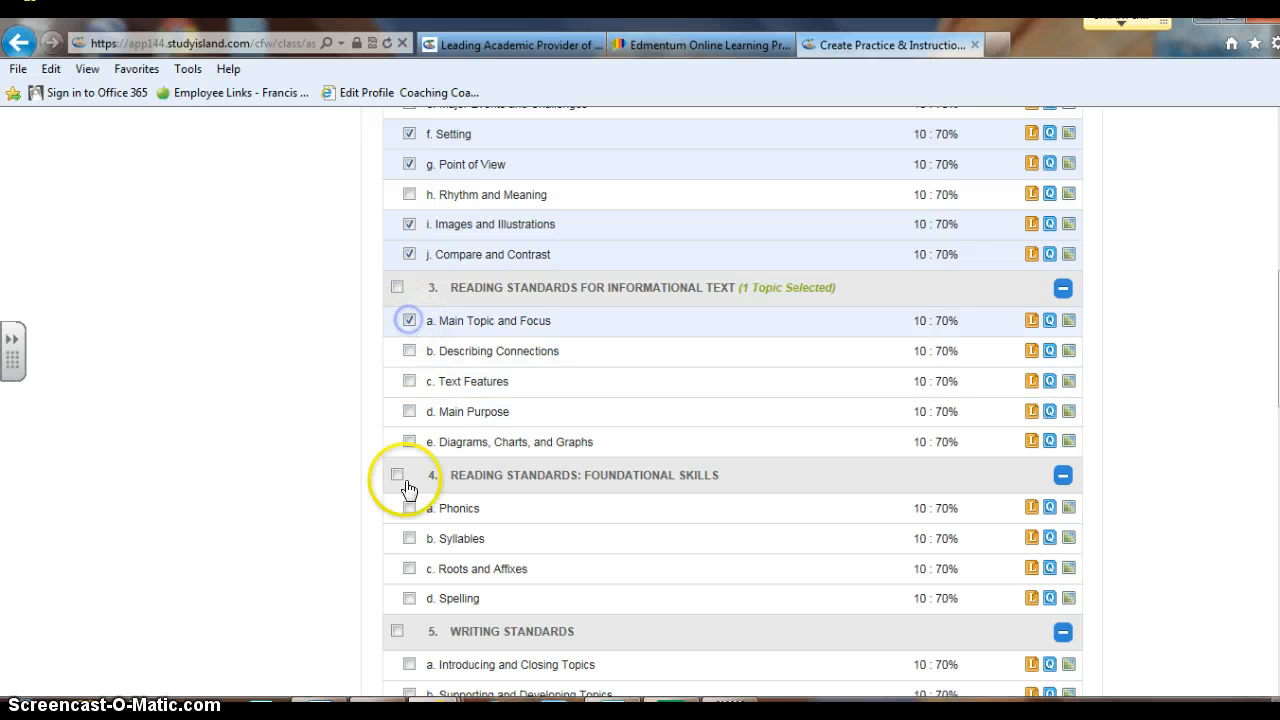
Check Phonics, Roots and Affixes, Spelling, Revising, Focus on a Topic and Editing
click(409, 507)
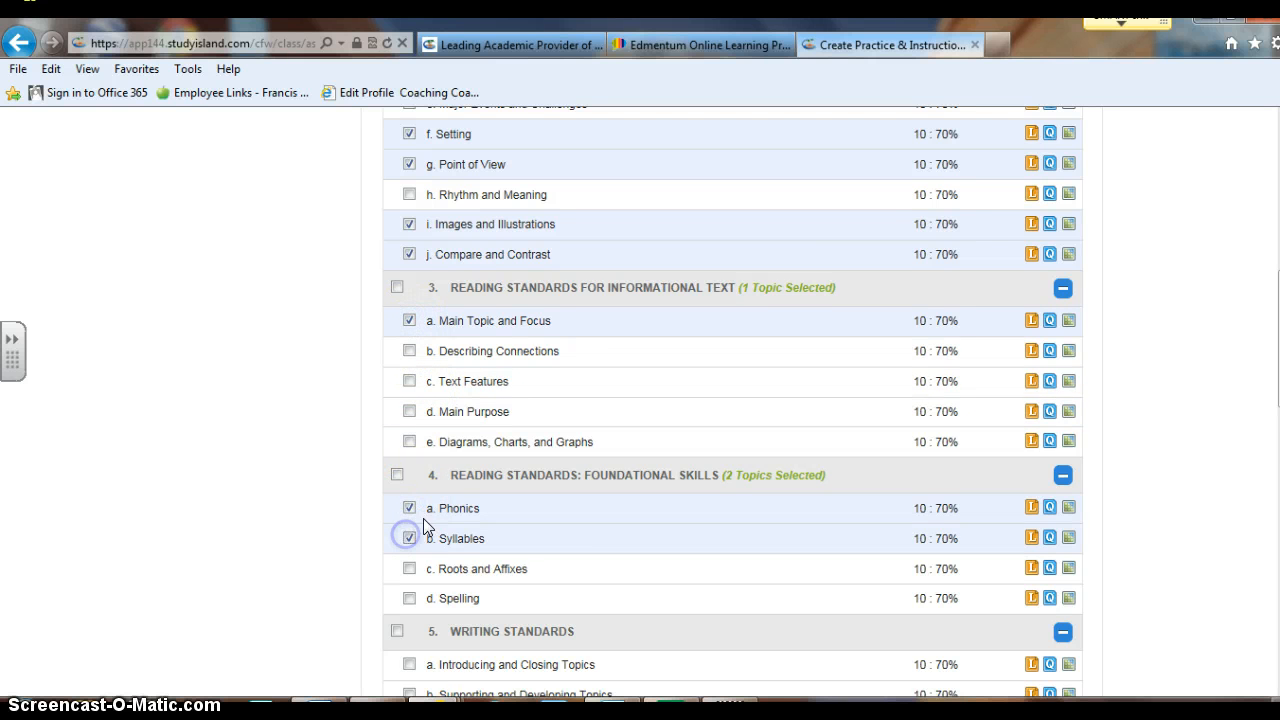
scroll(423, 518, down, 4)
click(409, 421)
click(409, 391)
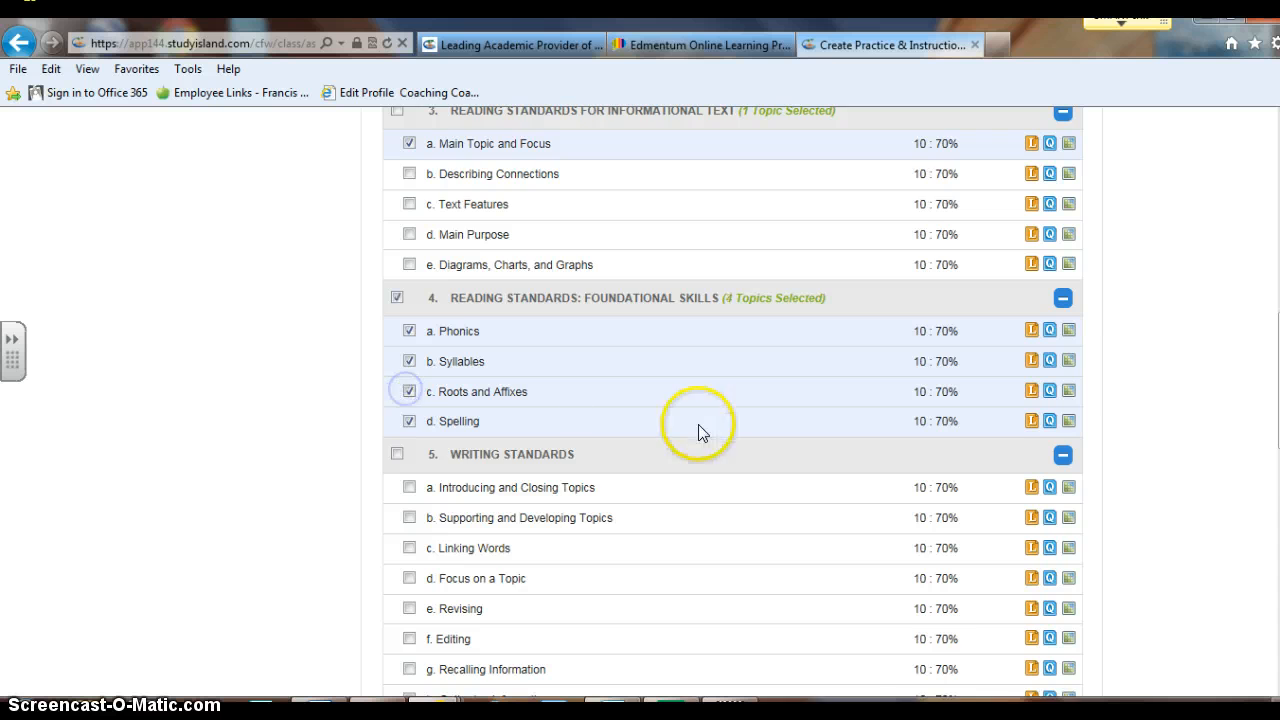
scroll(700, 430, down, 4)
click(409, 432)
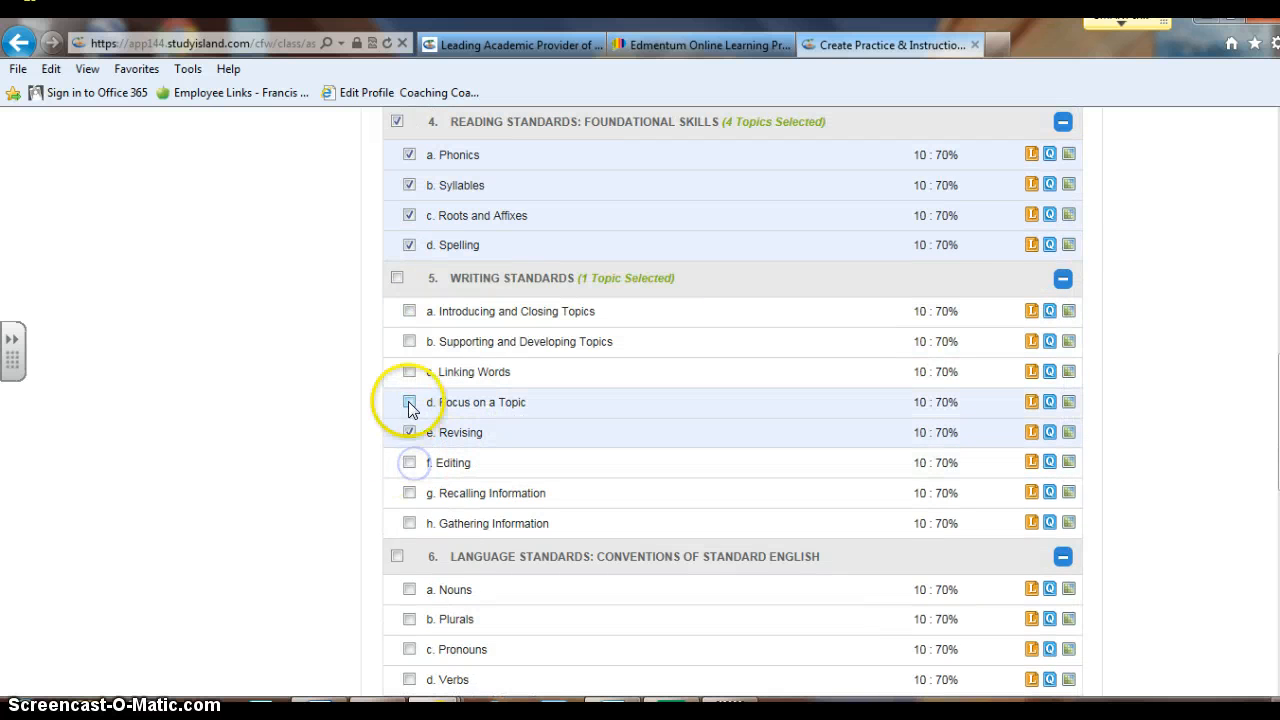
click(409, 402)
click(409, 462)
Check Plurals, Nouns, Complete Sentences and Punctuation, reviewing the list down to the Post Test
scroll(646, 417, down, 4)
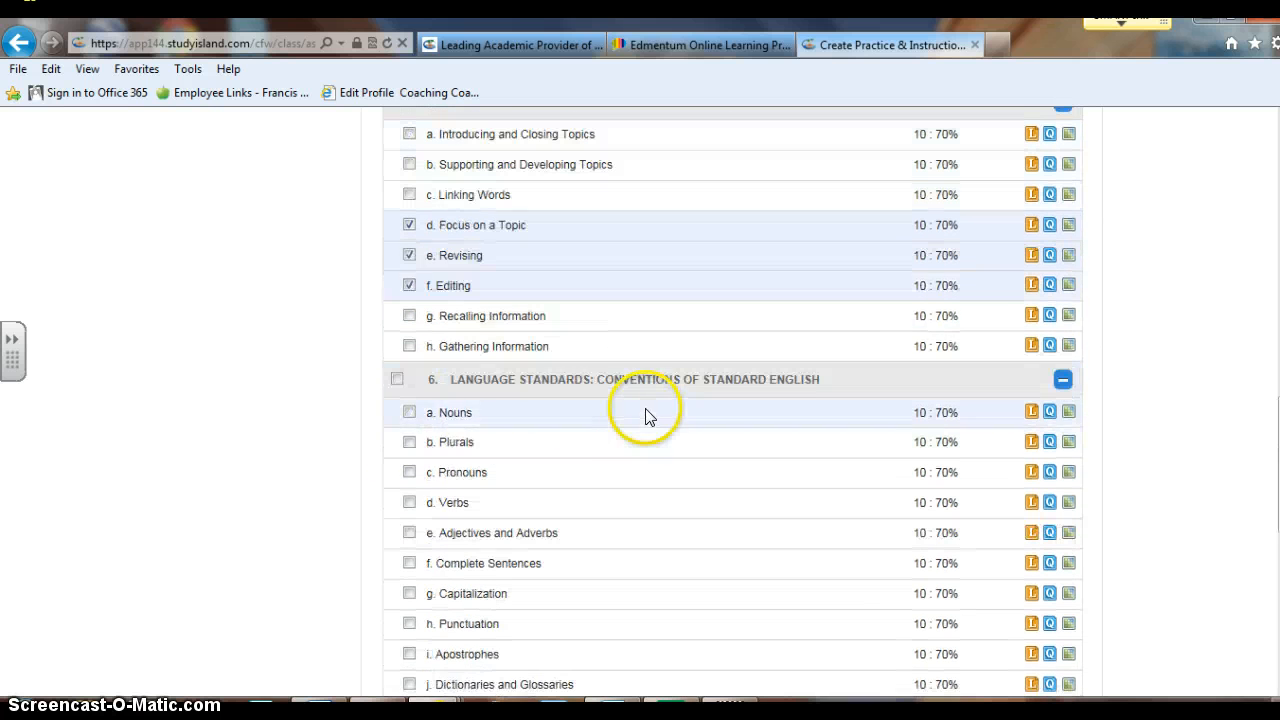
click(409, 442)
click(409, 412)
scroll(592, 486, down, 4)
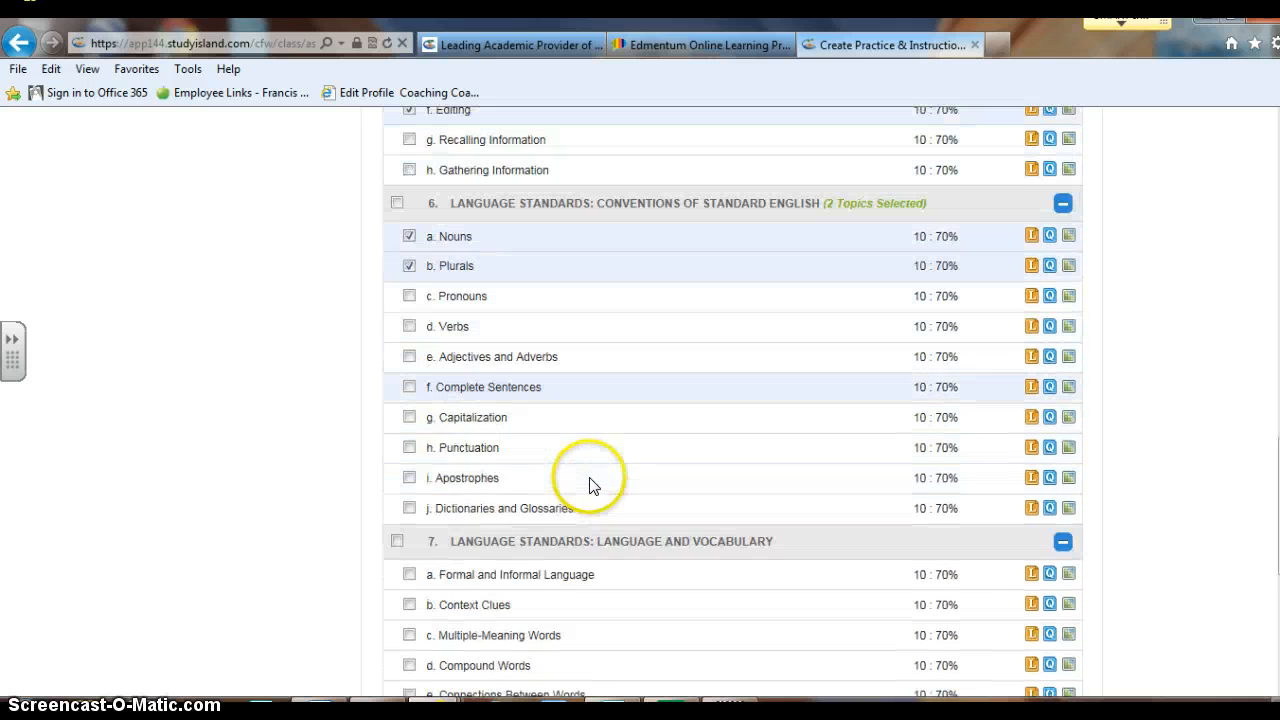
click(409, 387)
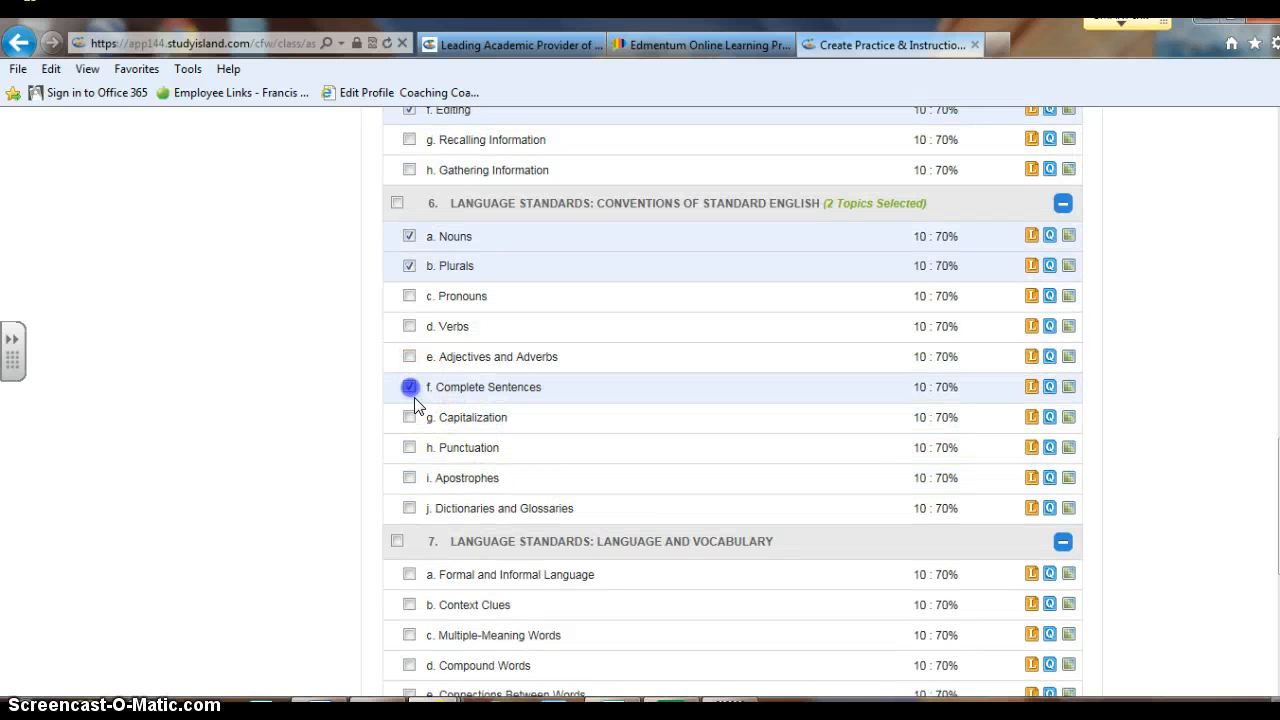
click(409, 448)
scroll(600, 447, down, 4)
scroll(603, 450, down, 2)
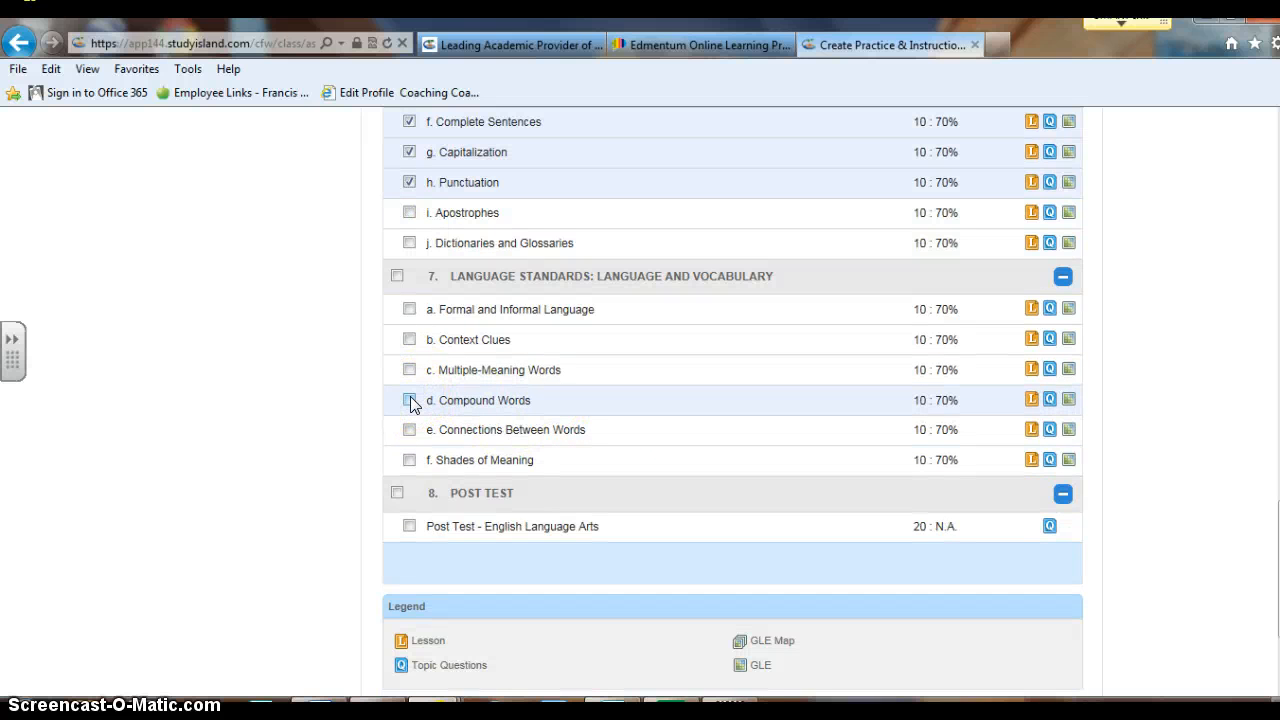
scroll(851, 471, down, 4)
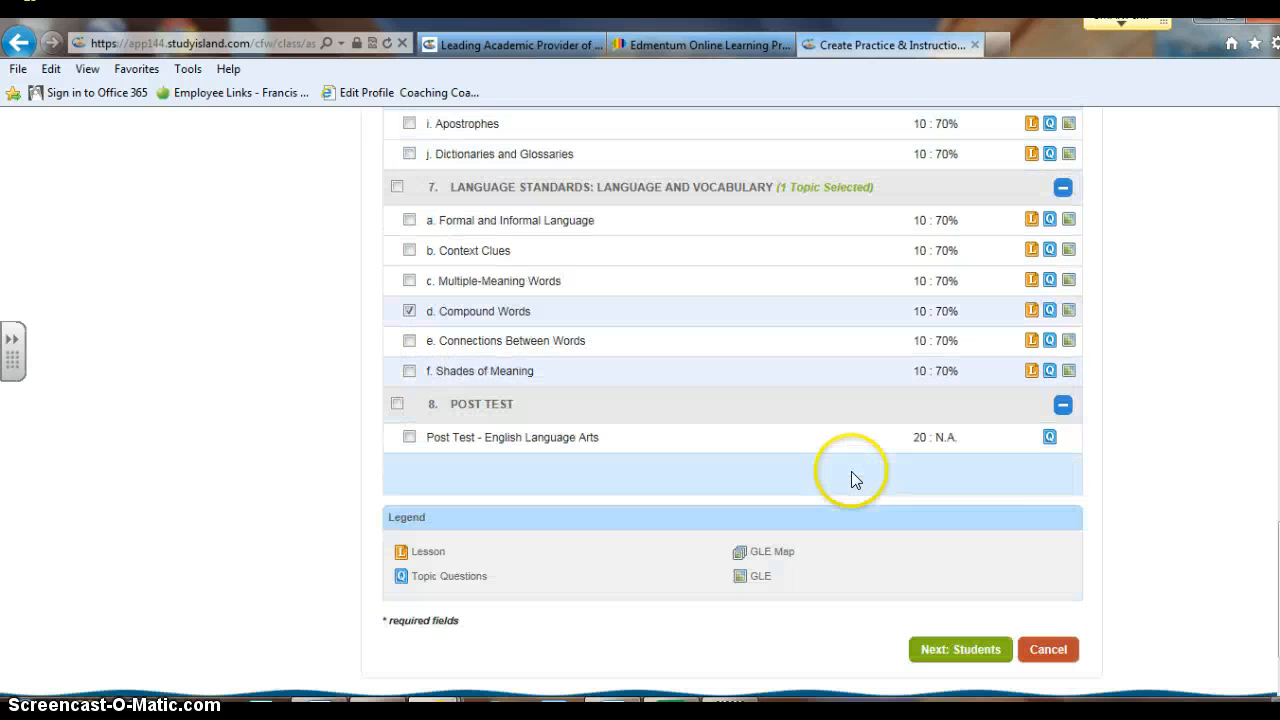
Assign Daily 5 to the class's 4 students and save it
click(962, 567)
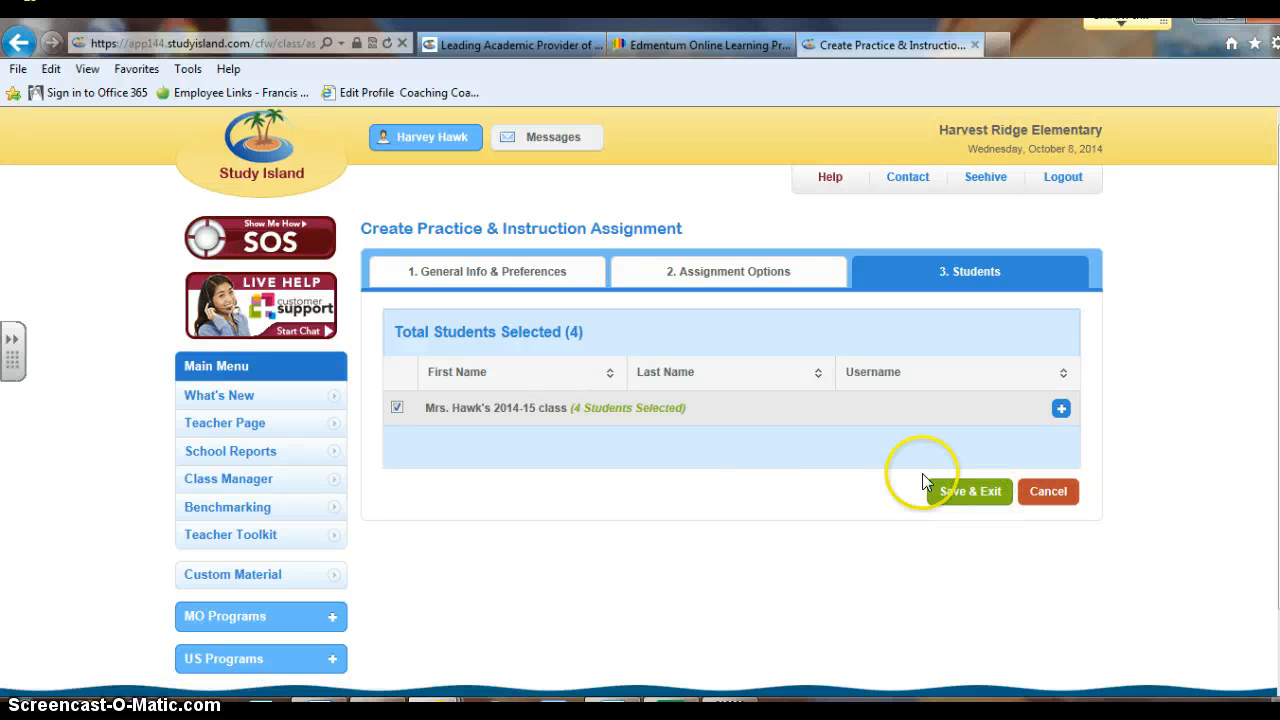
click(975, 496)
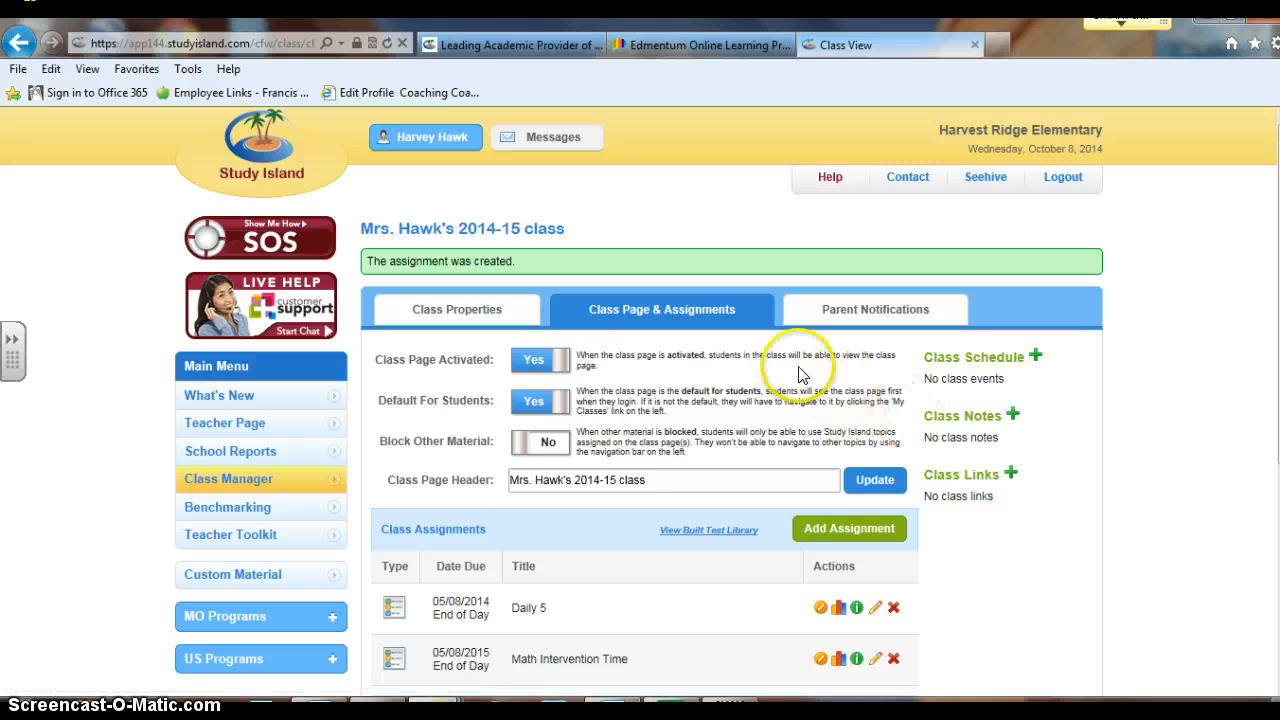
Request a Blue Ribbon Report for the 2014-15 class's 2nd Grade - Missouri Learning Standards Mastery program
click(305, 456)
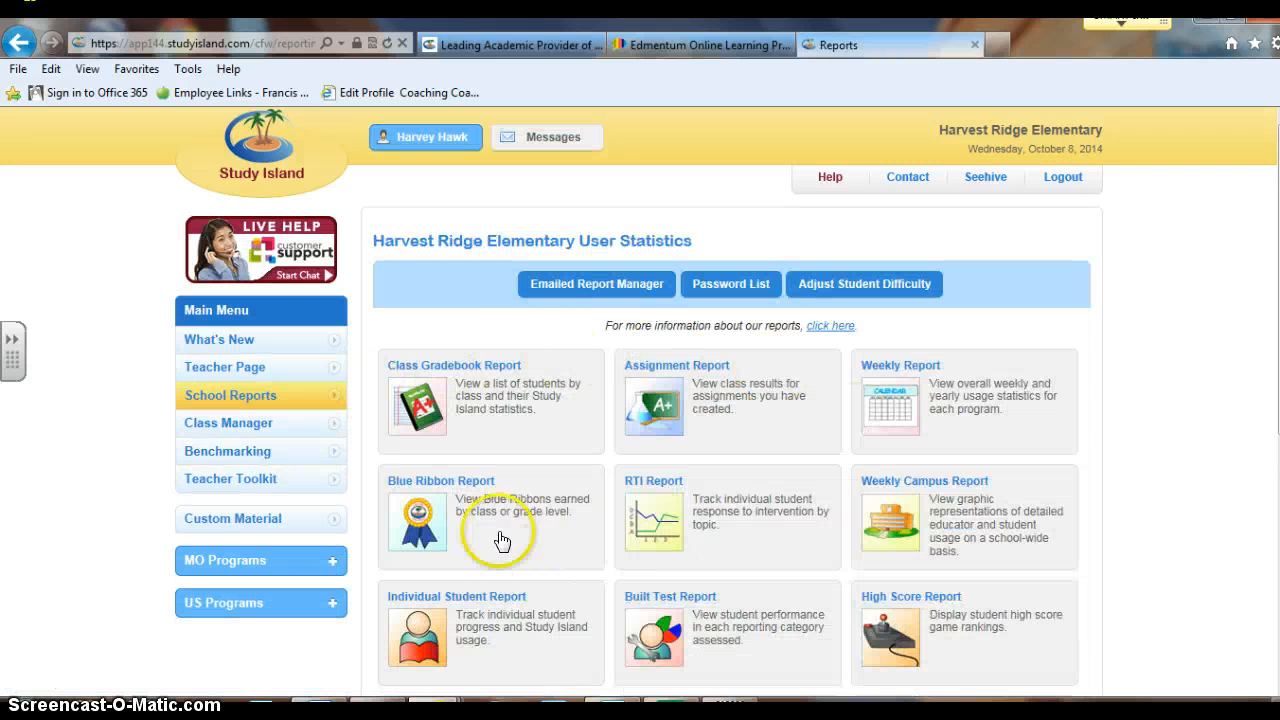
click(500, 533)
click(572, 362)
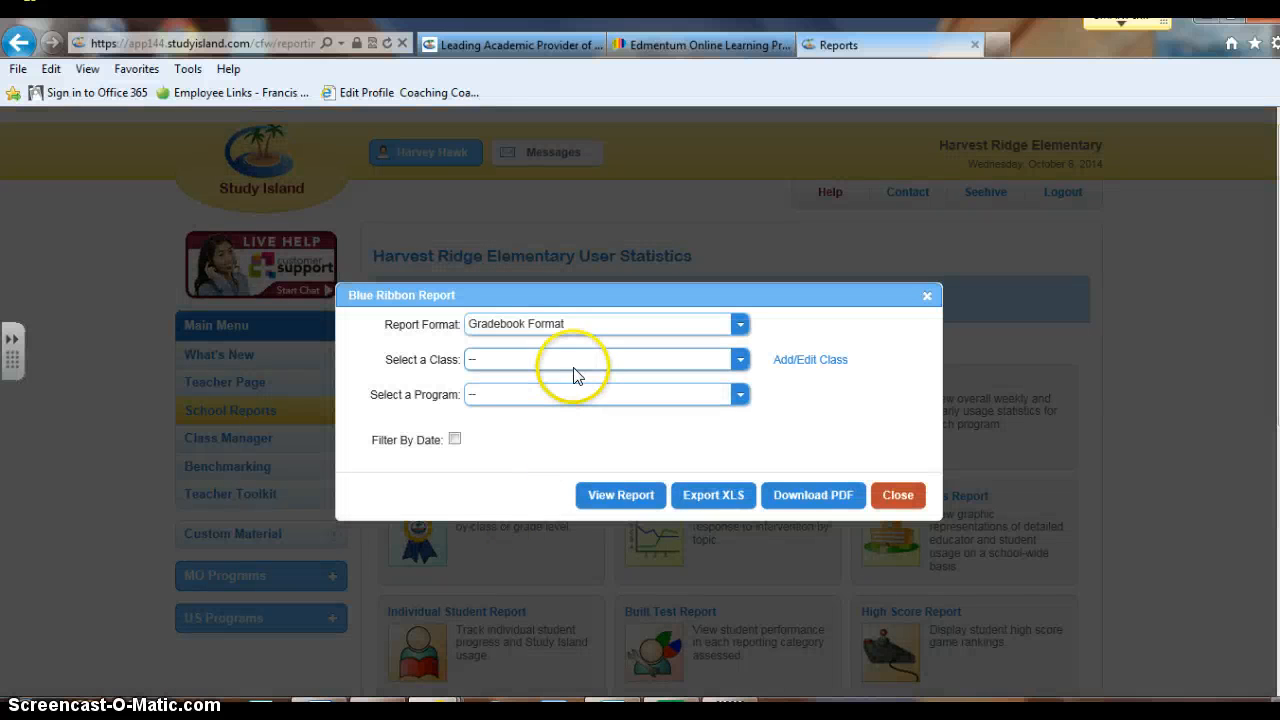
click(597, 508)
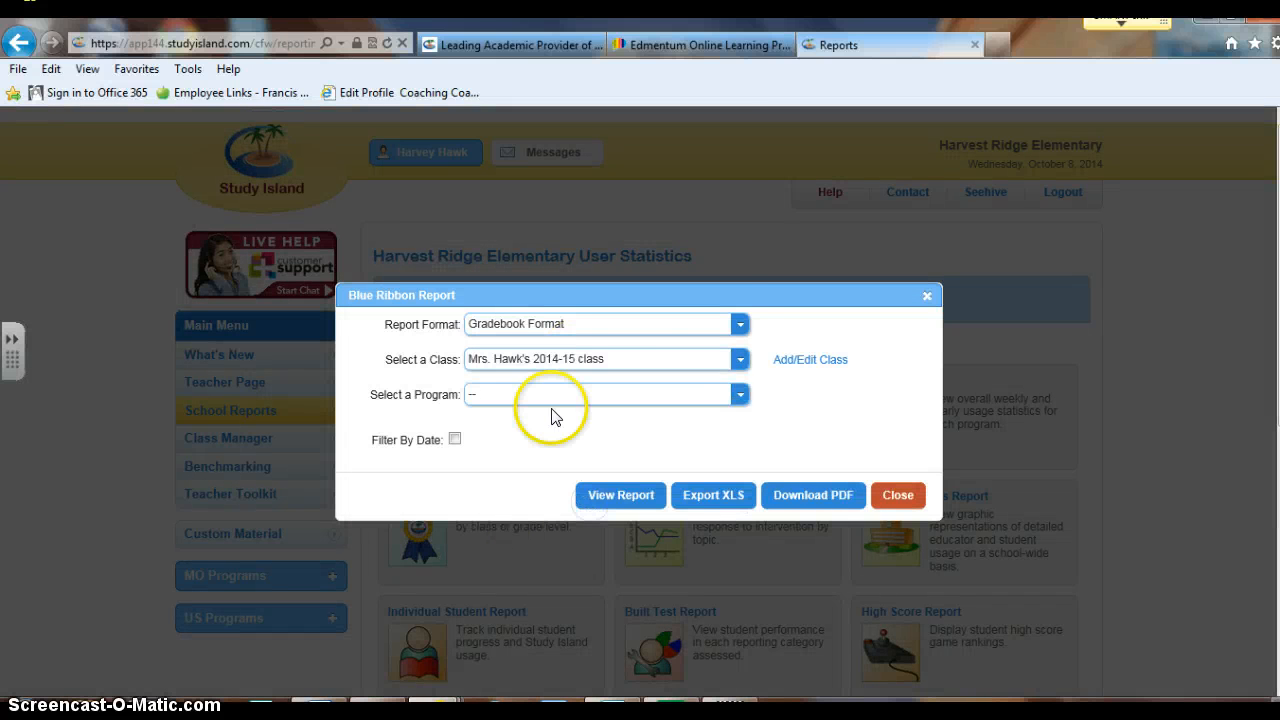
click(558, 396)
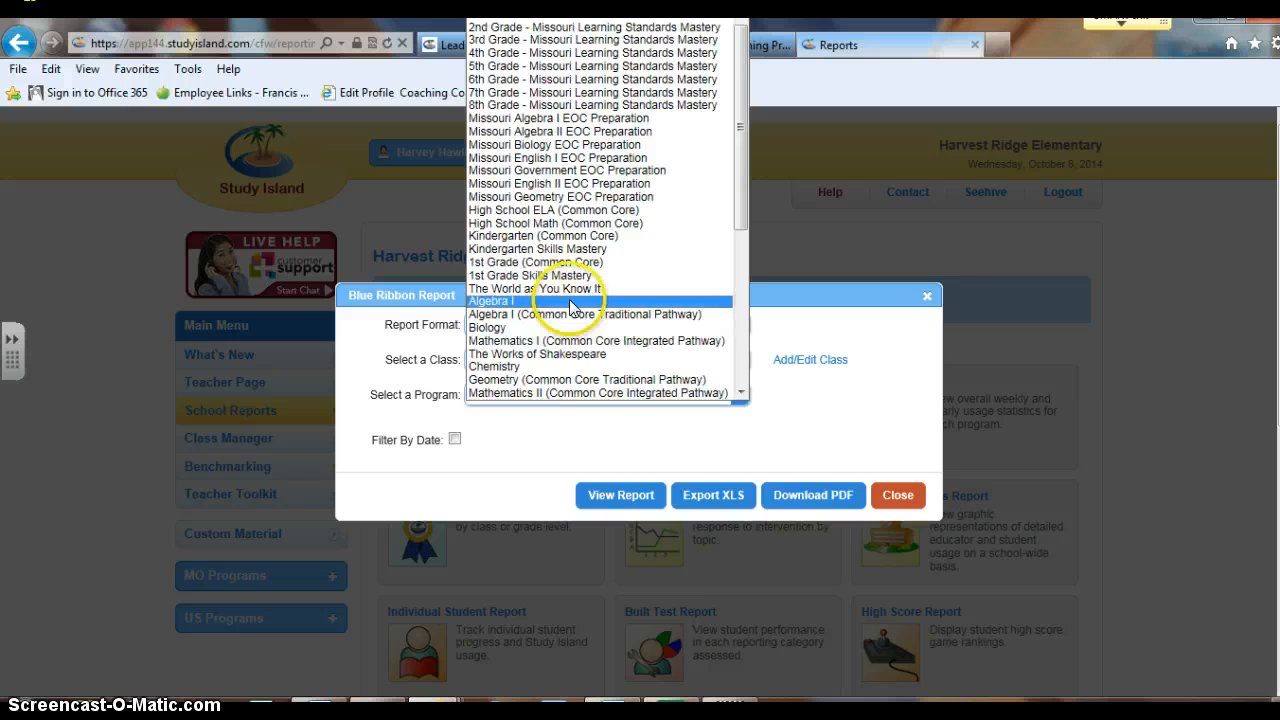
click(740, 172)
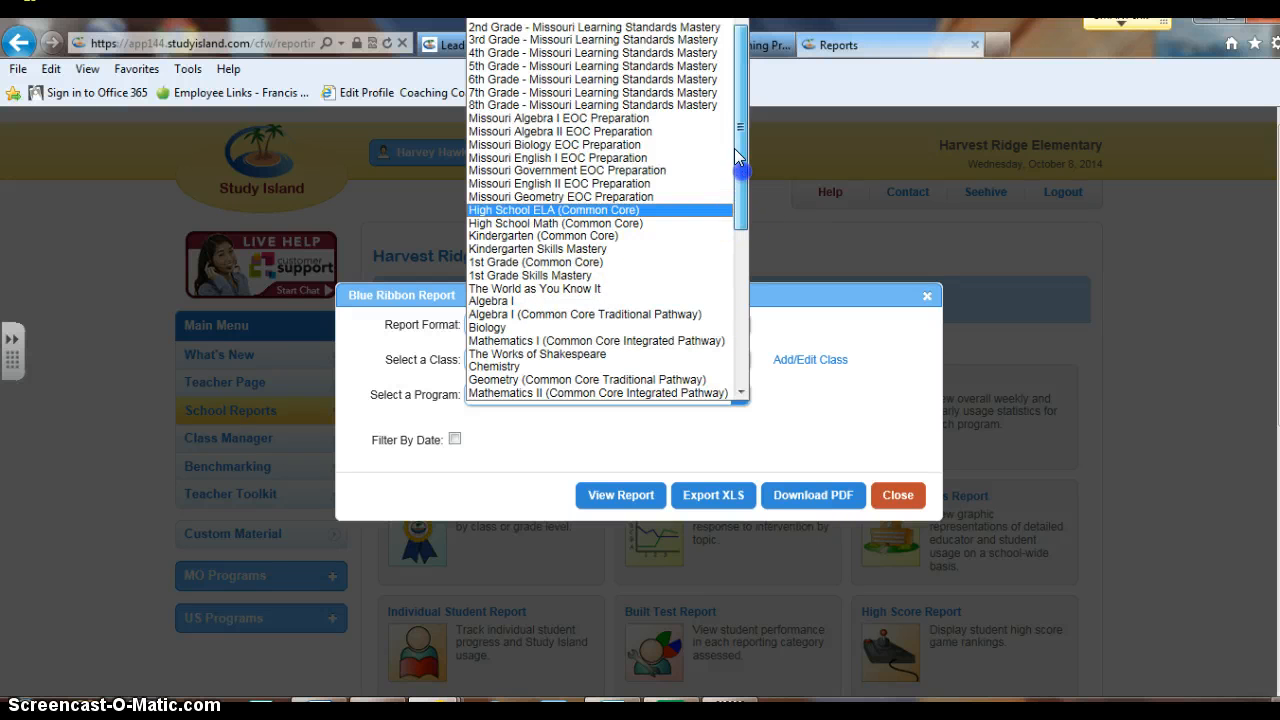
click(668, 29)
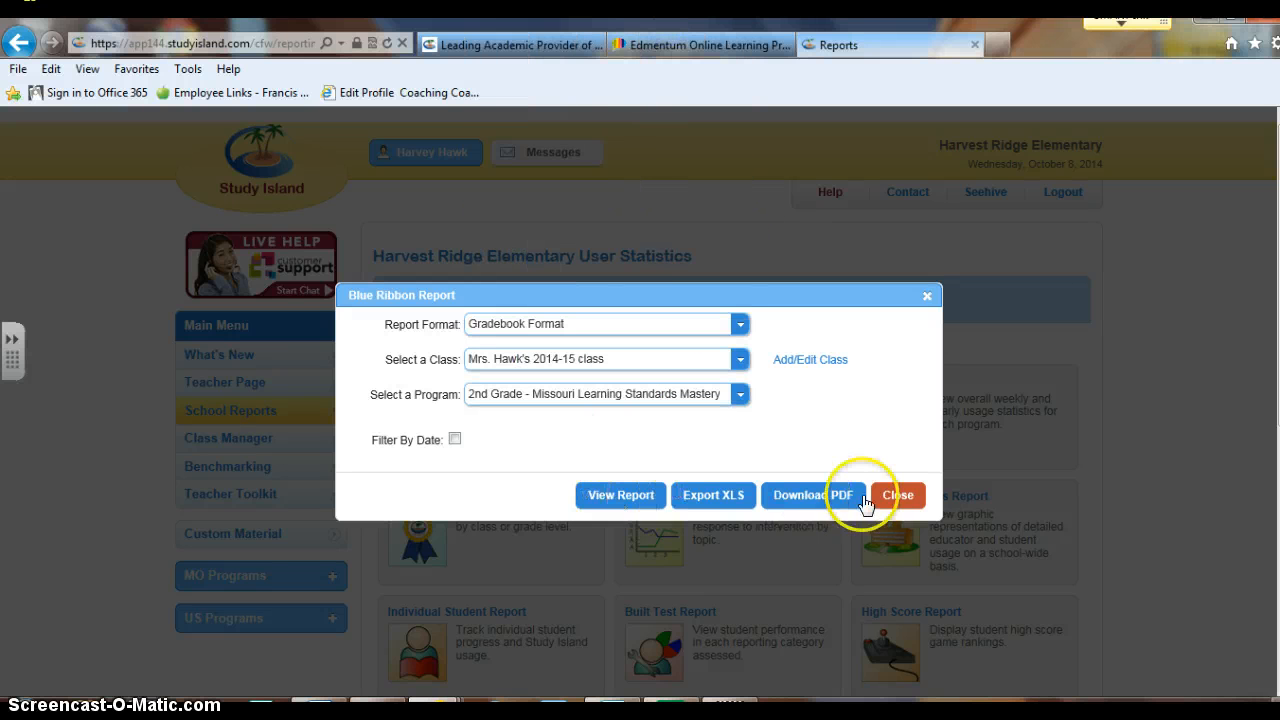
click(629, 494)
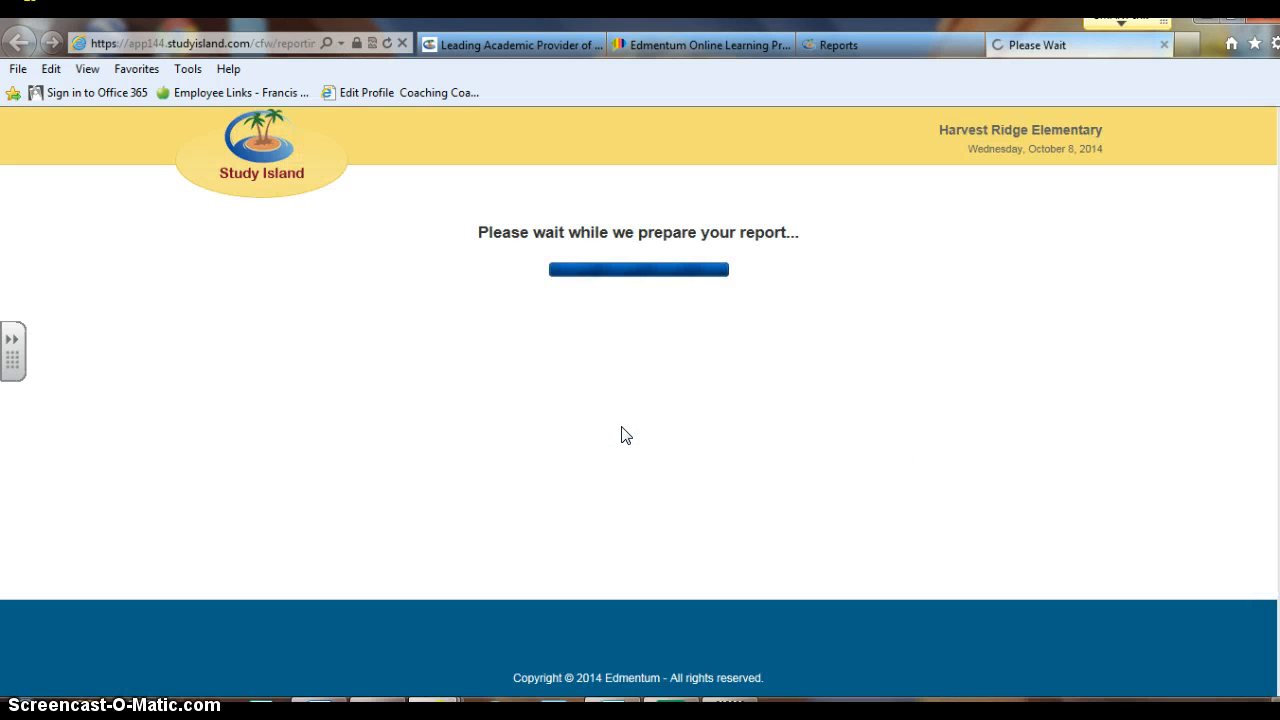
Review the Blue Ribbon Report (by Class), expanding and collapsing its Report Filters
scroll(630, 430, down, 3)
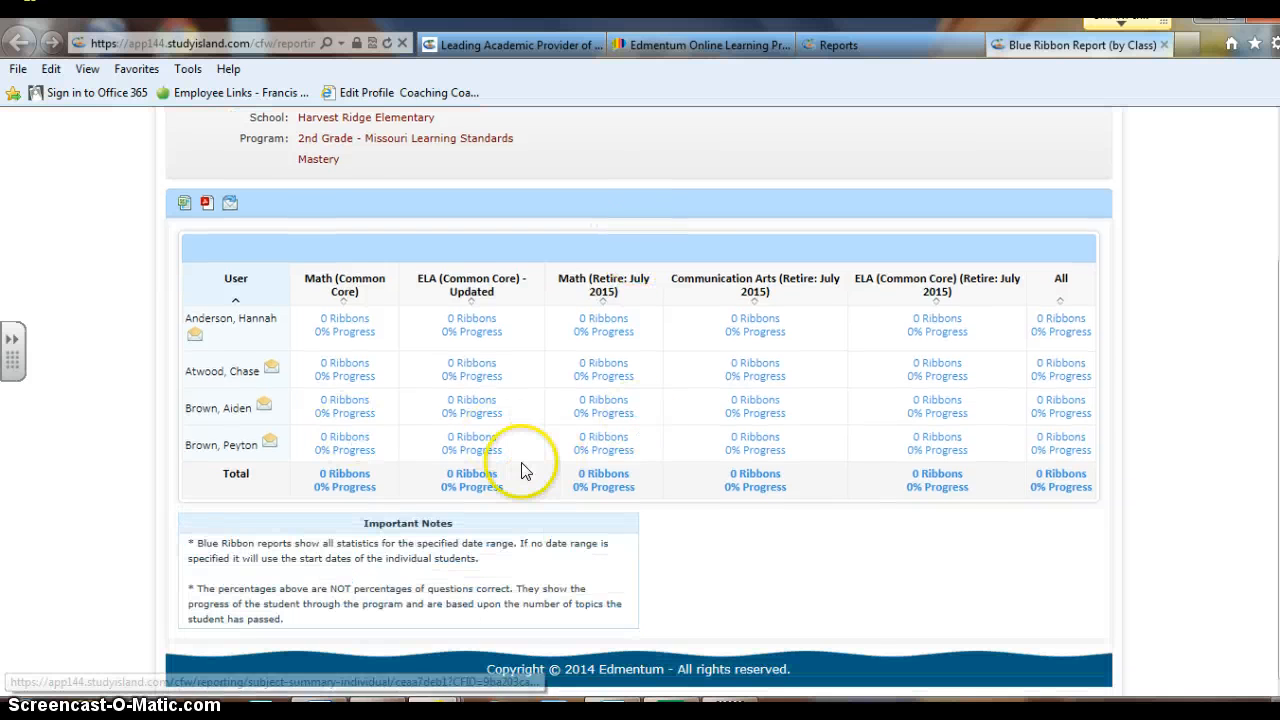
scroll(812, 472, up, 3)
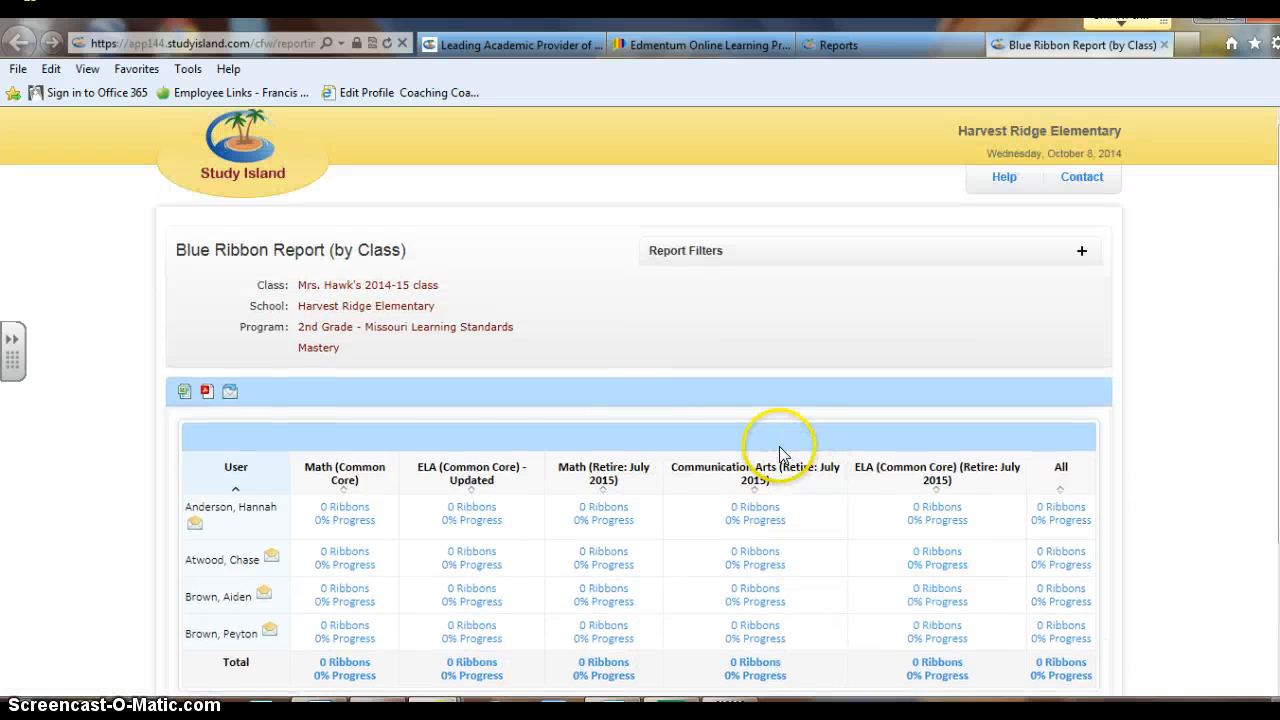
click(1079, 251)
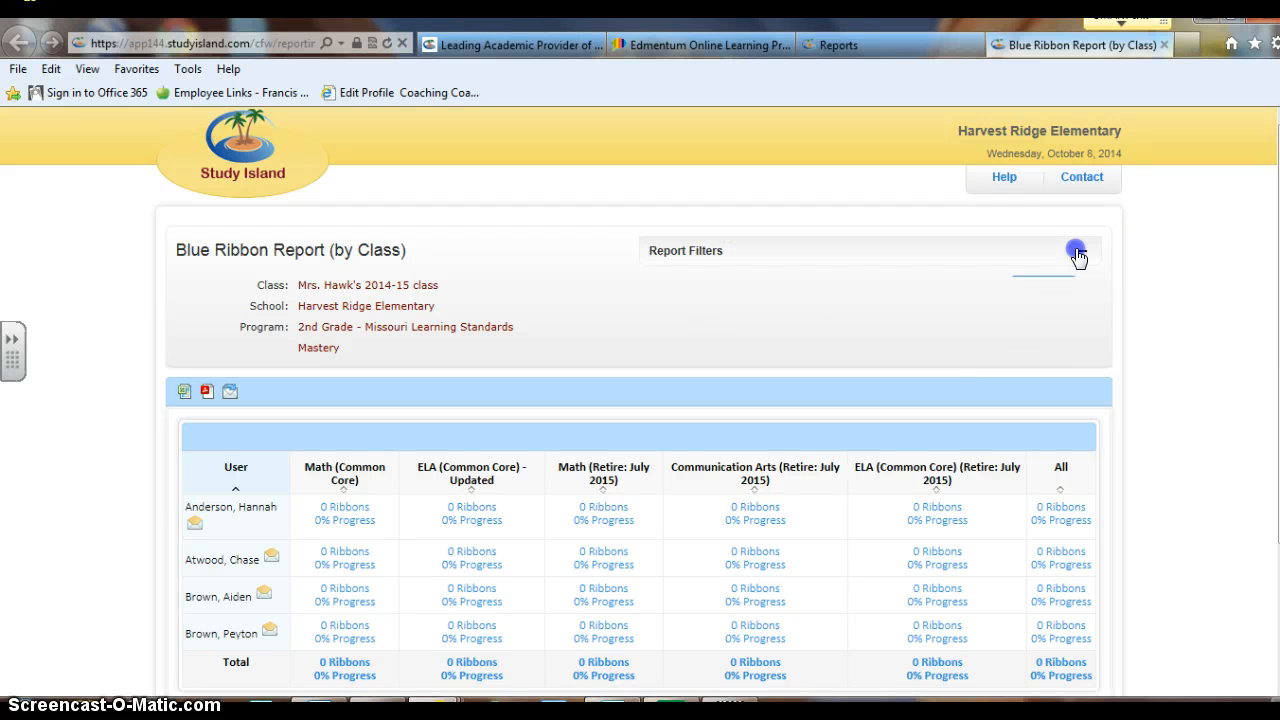
click(811, 292)
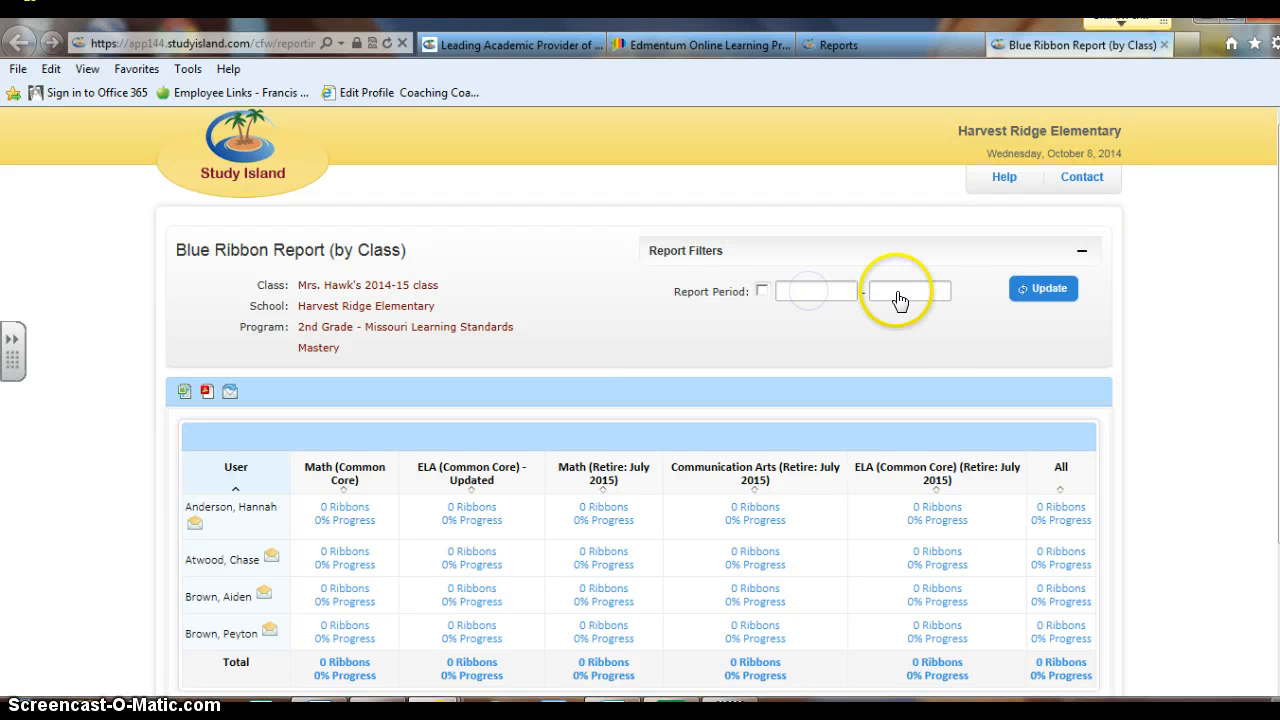
click(1080, 251)
scroll(740, 325, down, 2)
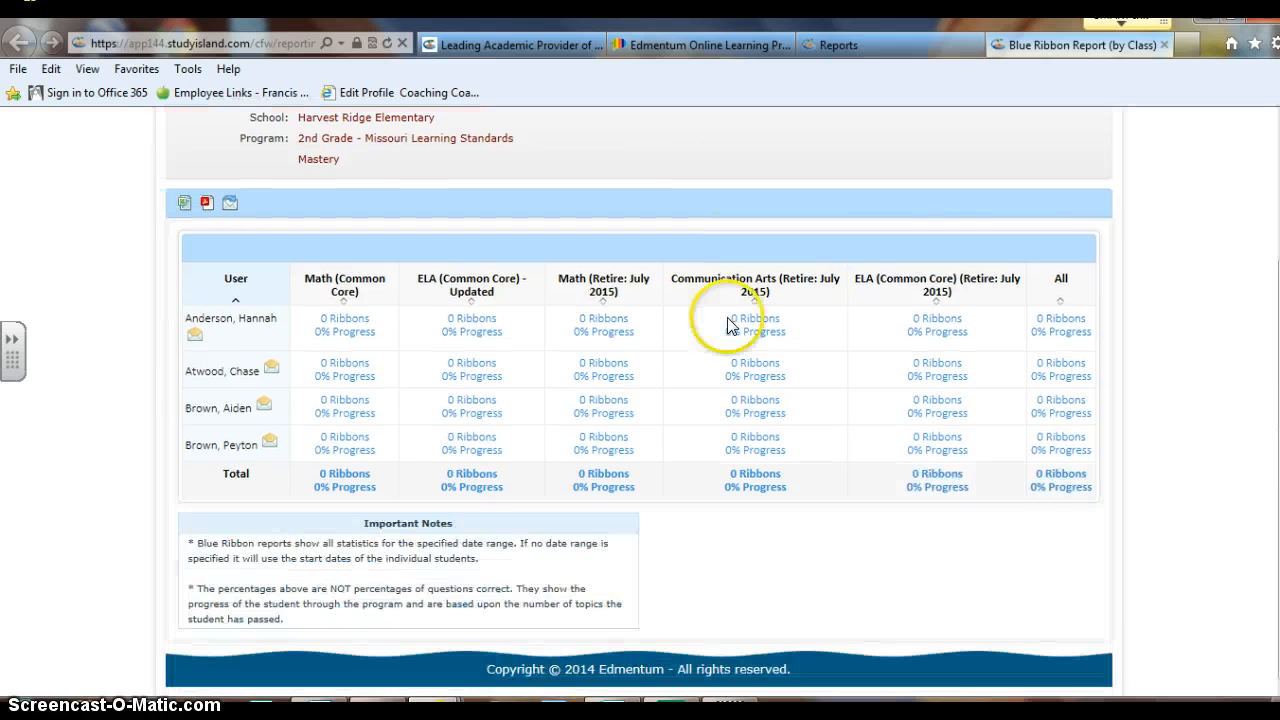
scroll(934, 200, up, 2)
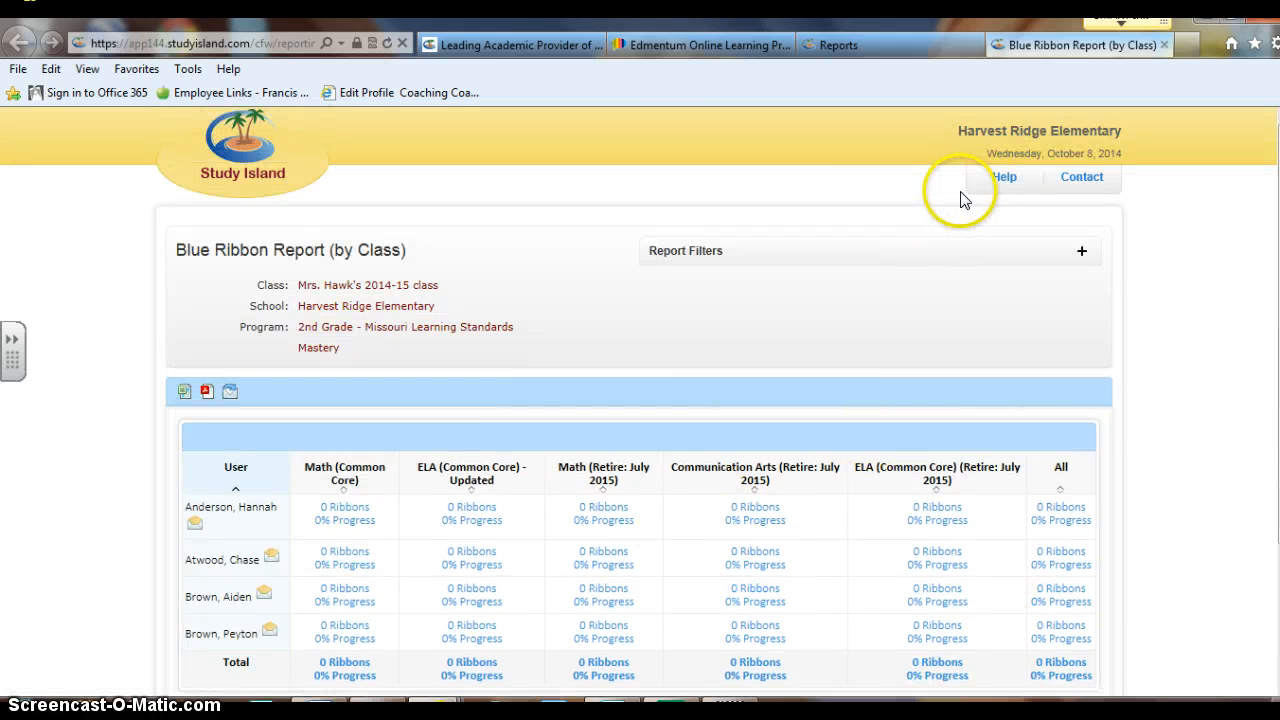
Return to the Reports tab, close the Blue Ribbon settings and open Class Gradebook settings
click(557, 47)
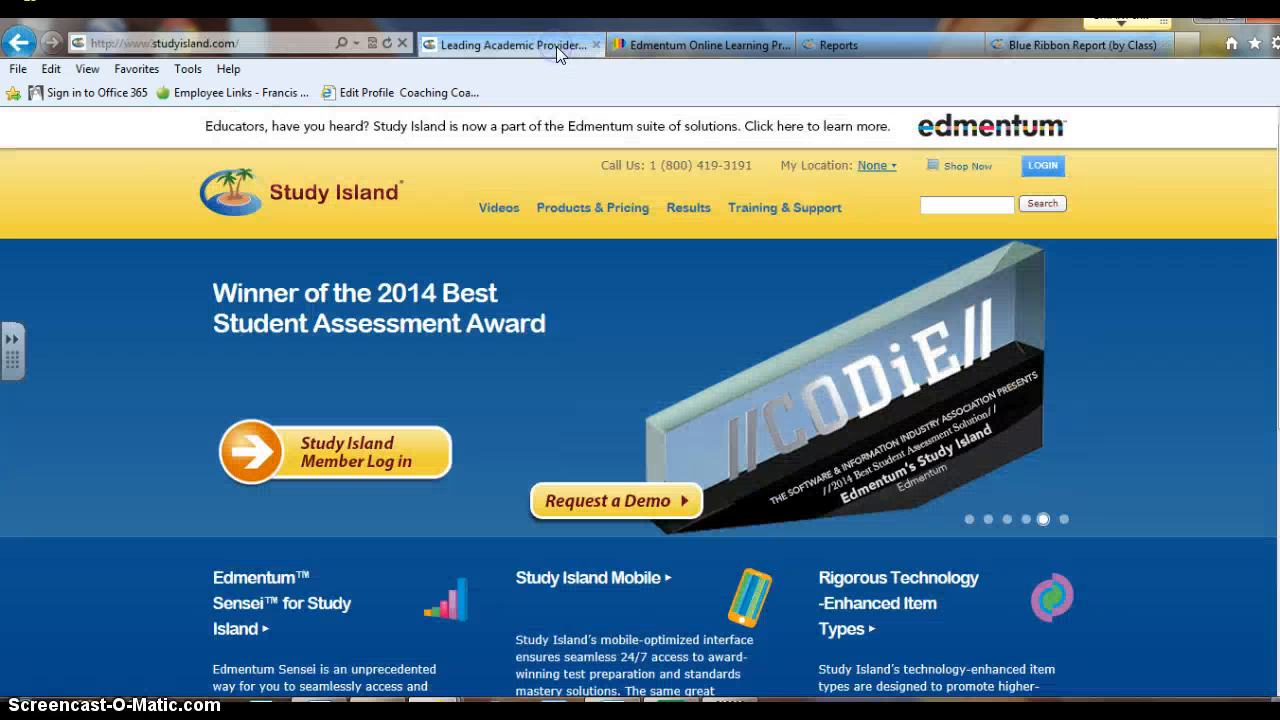
click(815, 45)
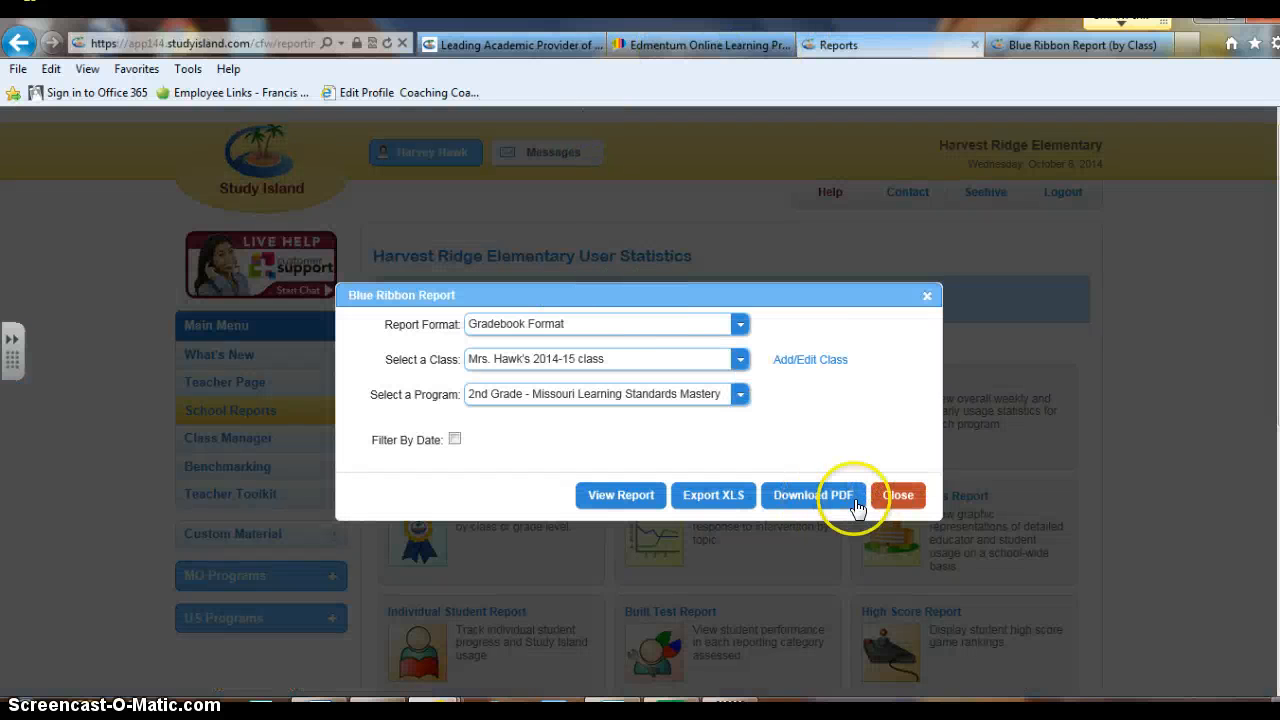
click(893, 500)
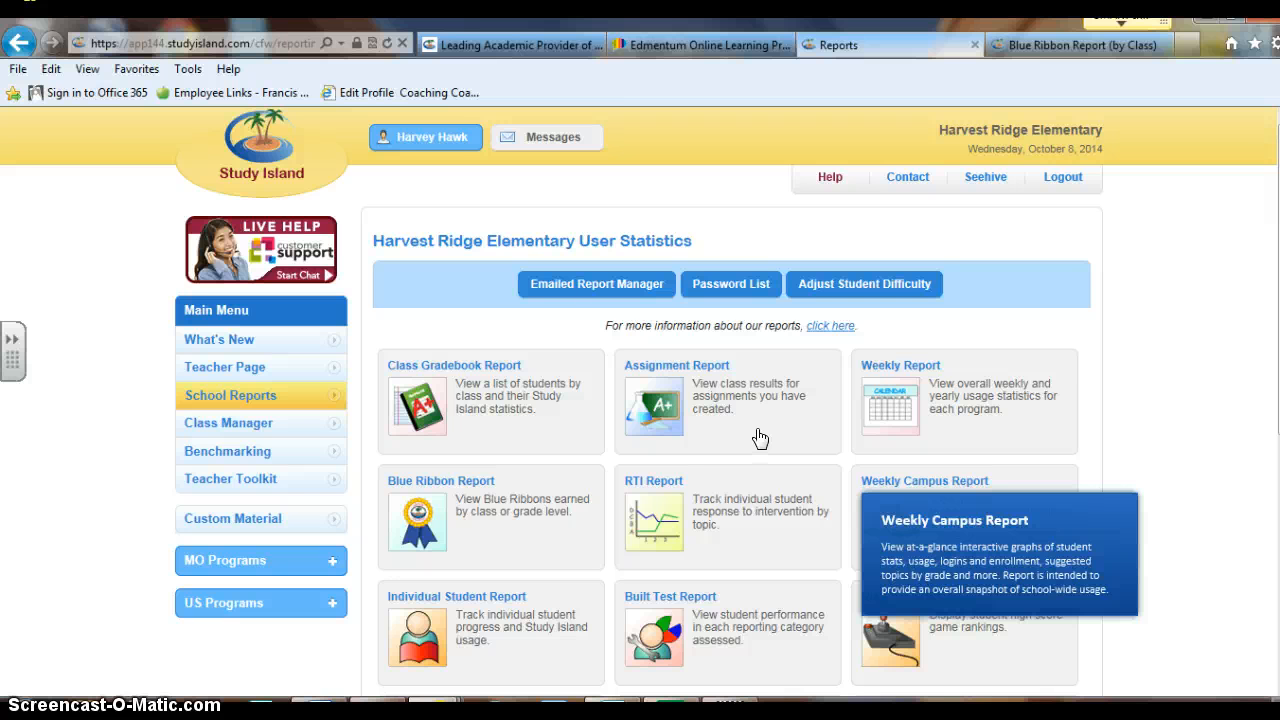
click(497, 402)
Close Class Gradebook settings and set up an Assignment Report for the 2014-15 class's Daily 5
click(595, 360)
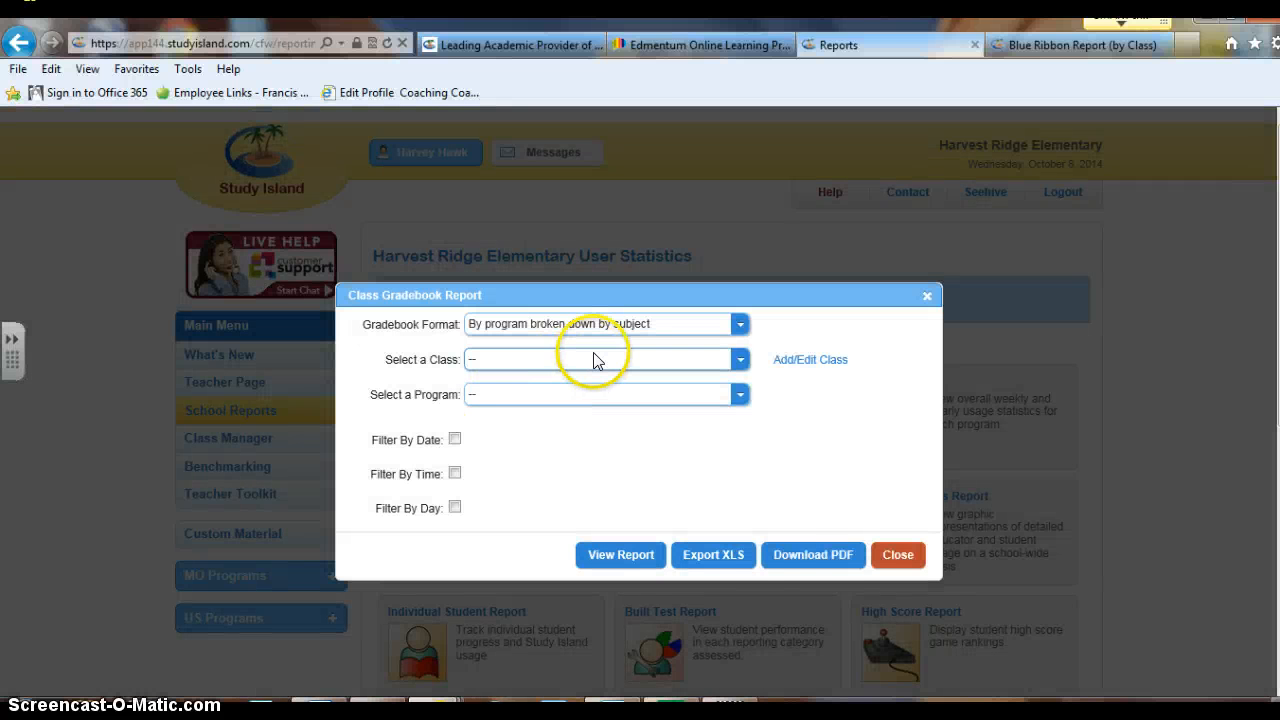
click(900, 562)
click(724, 390)
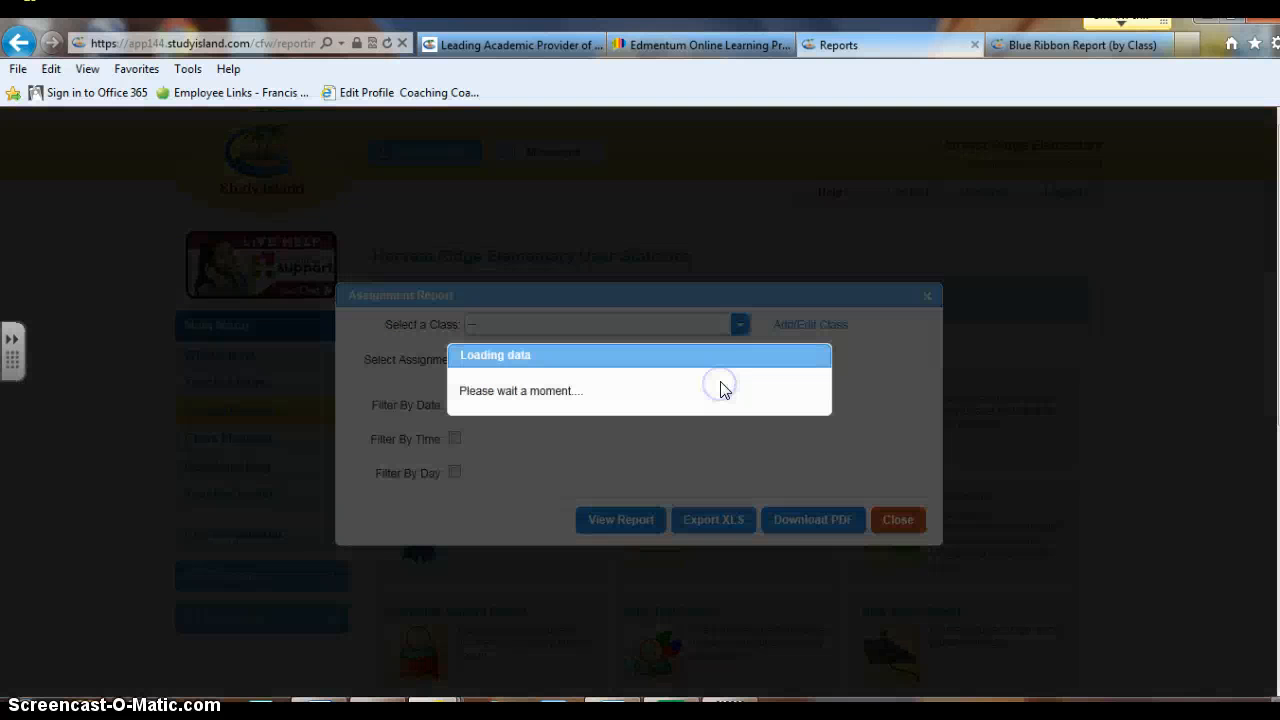
click(645, 324)
click(632, 357)
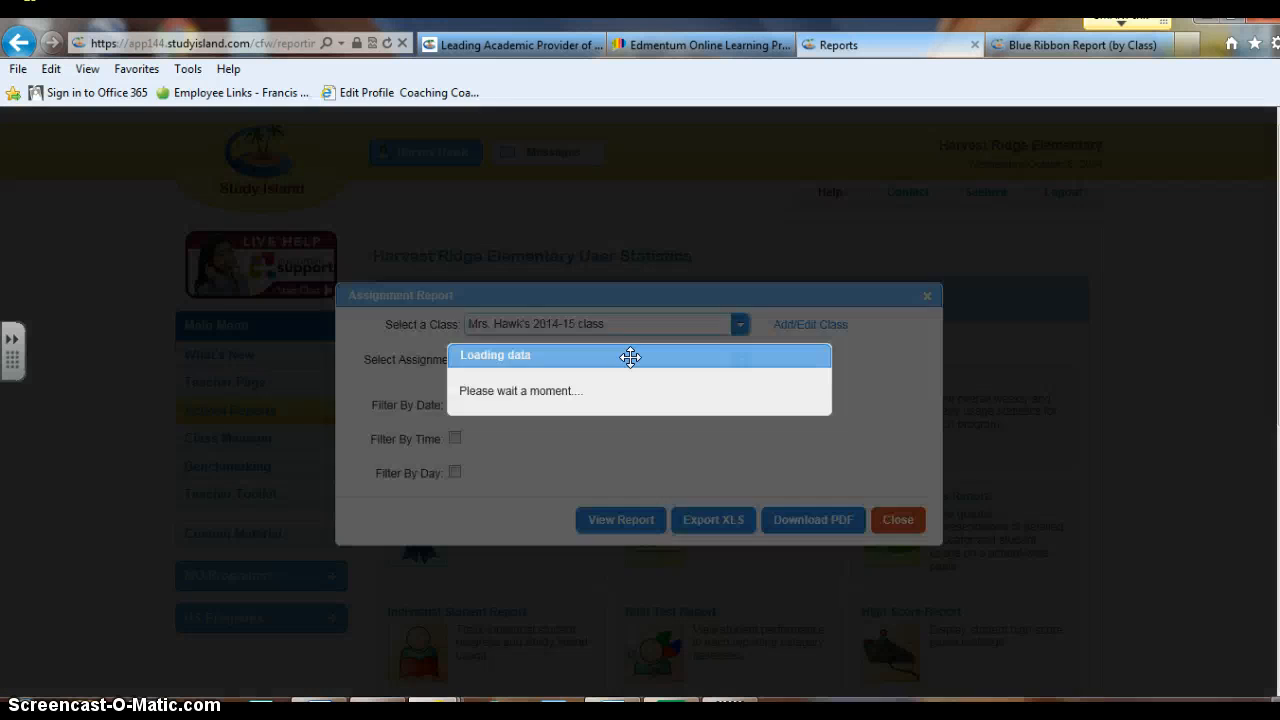
click(609, 362)
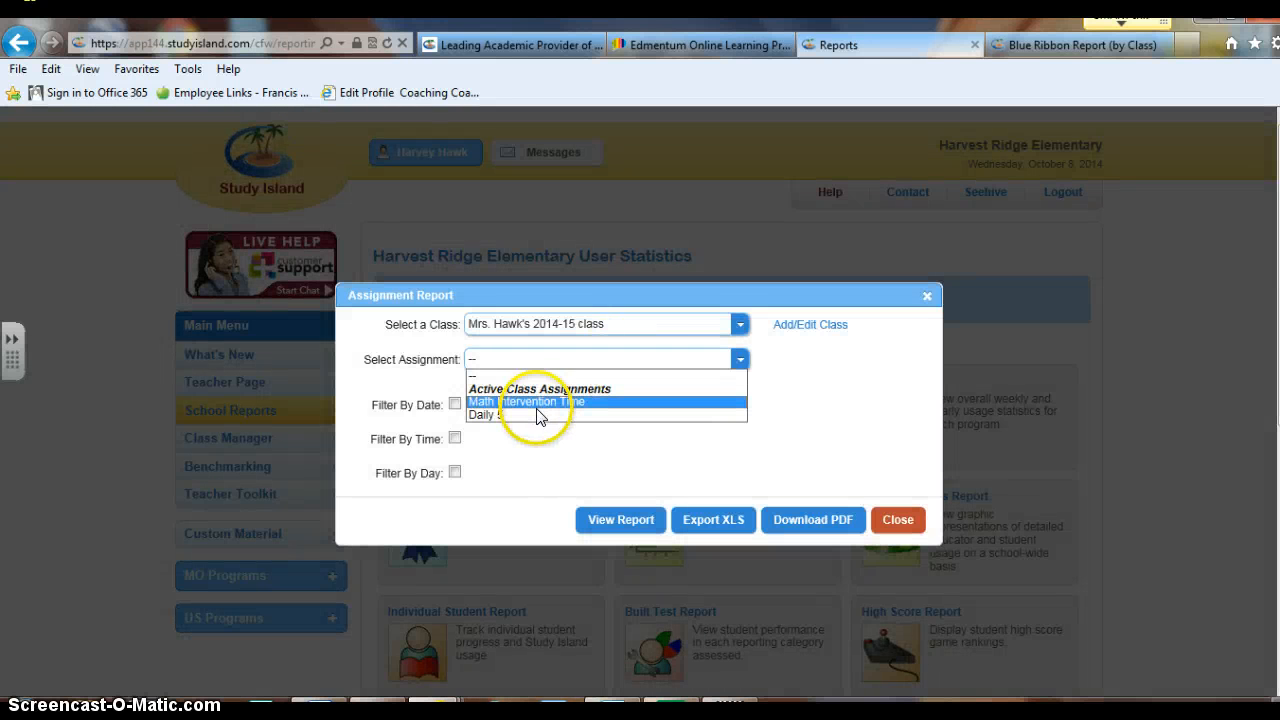
click(532, 415)
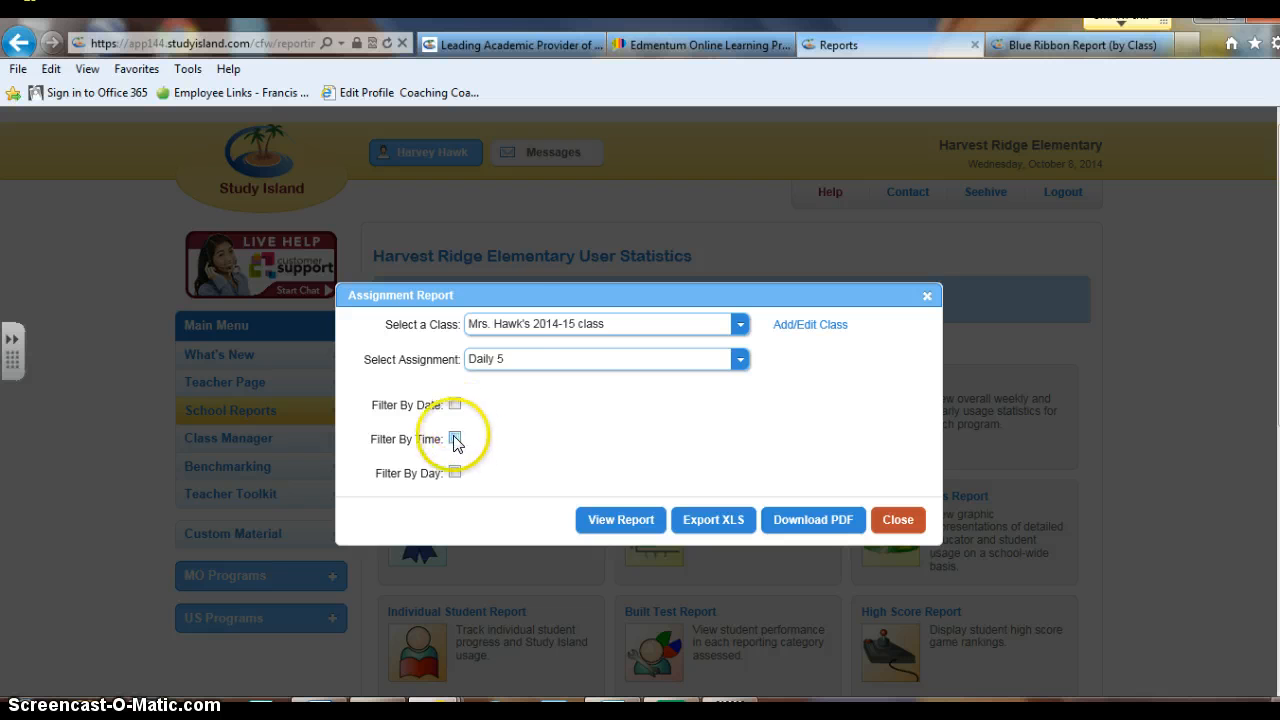
Filter the report to 9:00 AM–4:00 PM on Weekdays (Mon-Fri) and view it
click(455, 438)
click(532, 440)
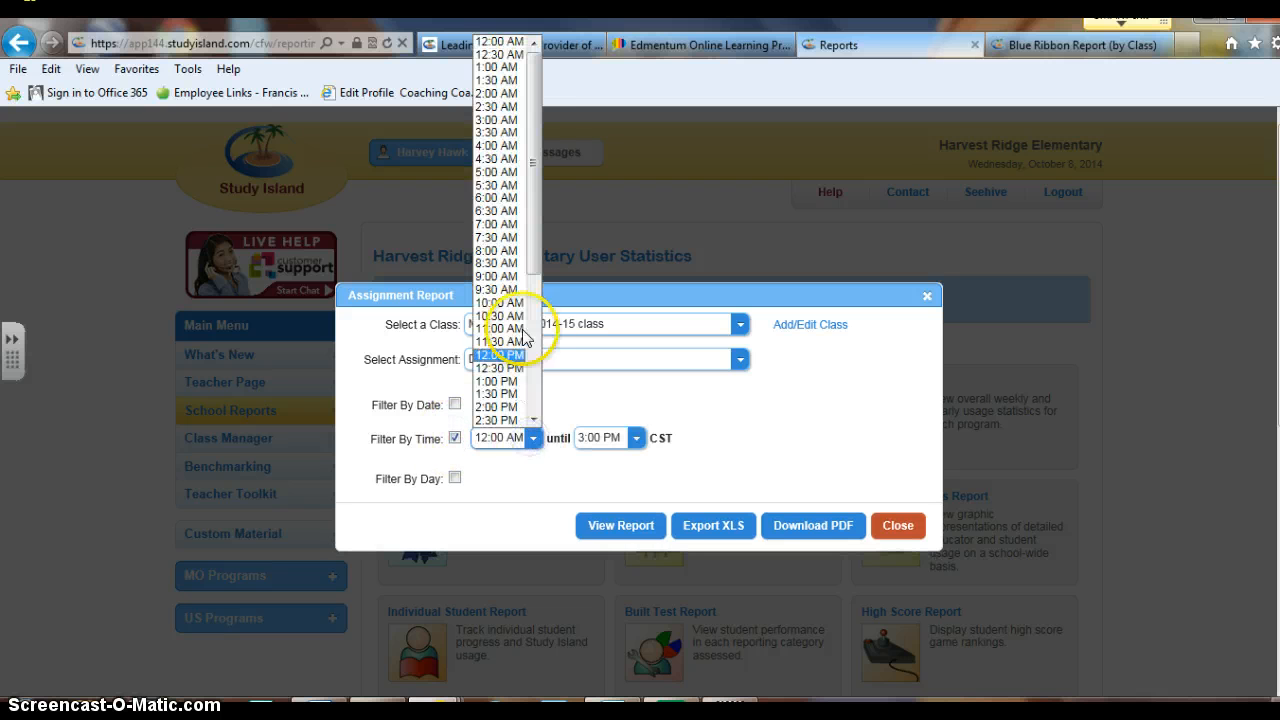
click(500, 276)
click(634, 438)
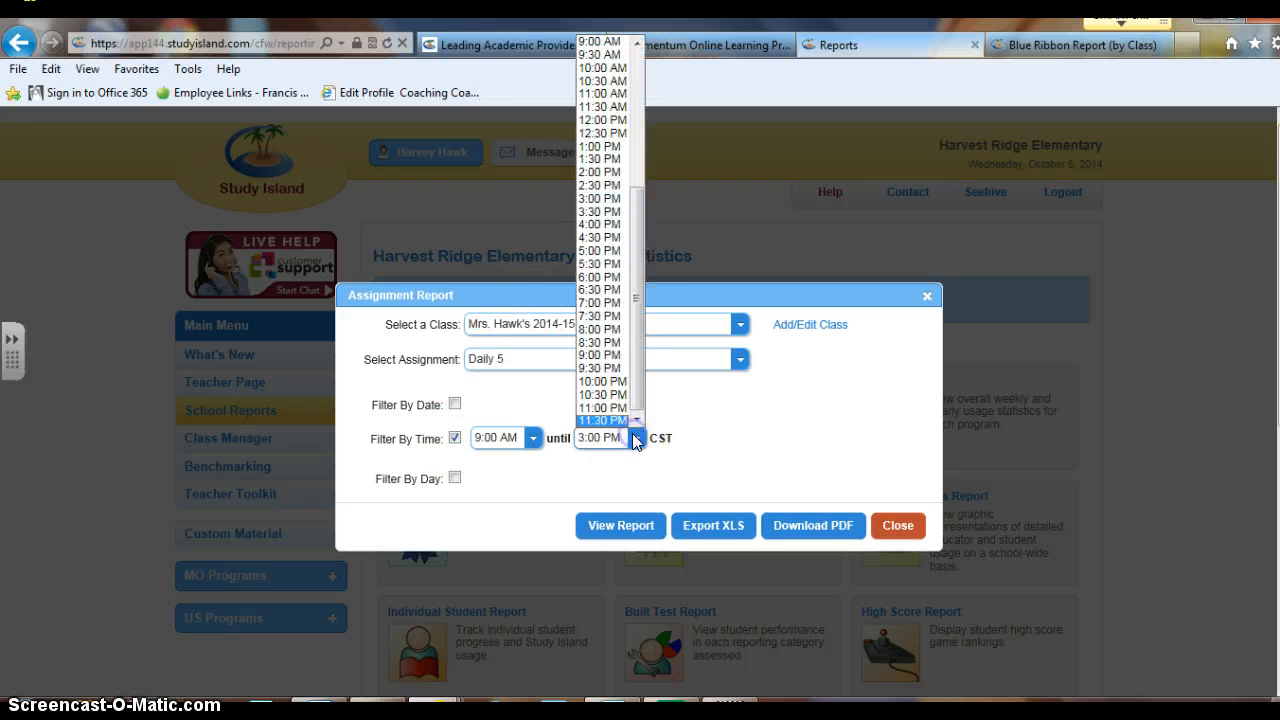
click(601, 225)
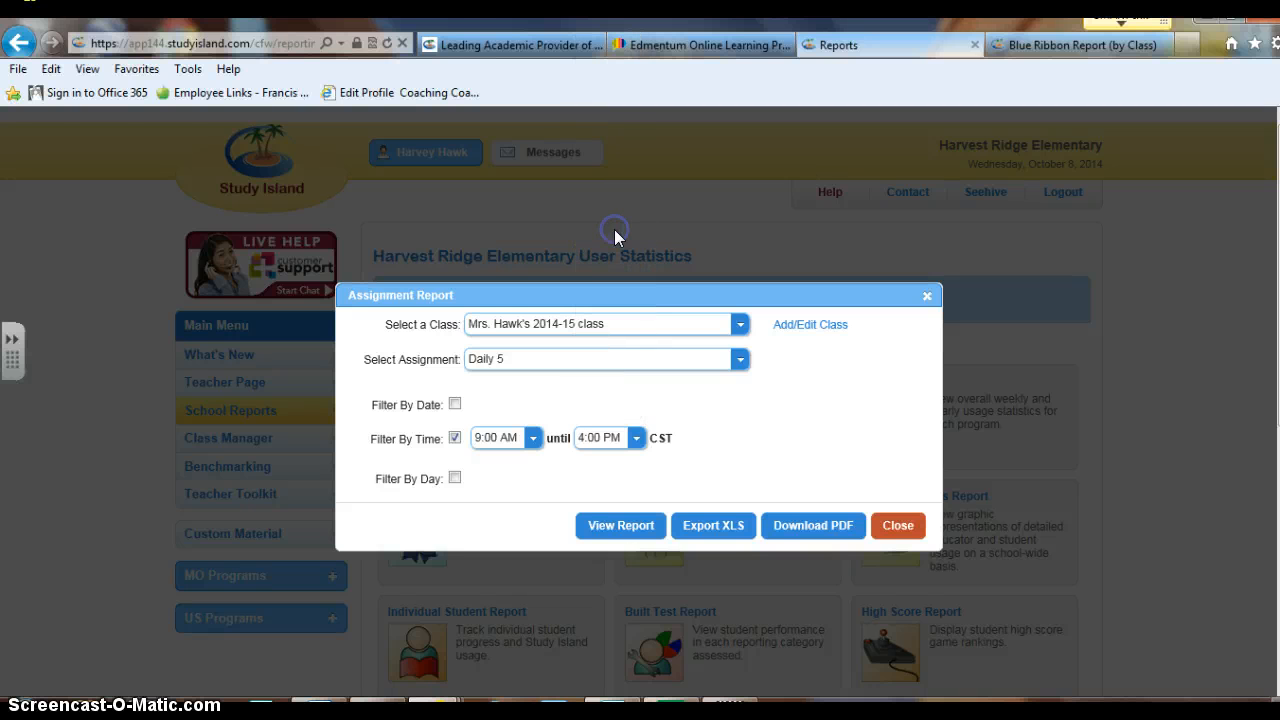
click(455, 479)
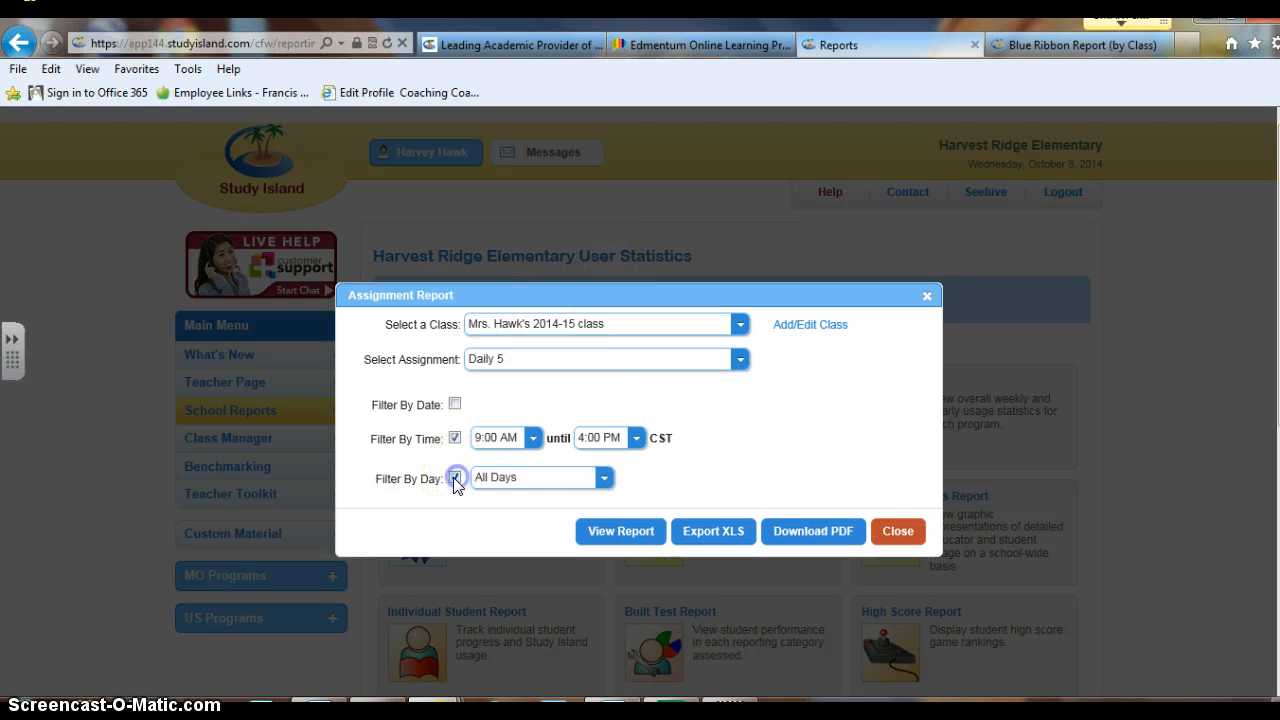
click(519, 482)
click(530, 506)
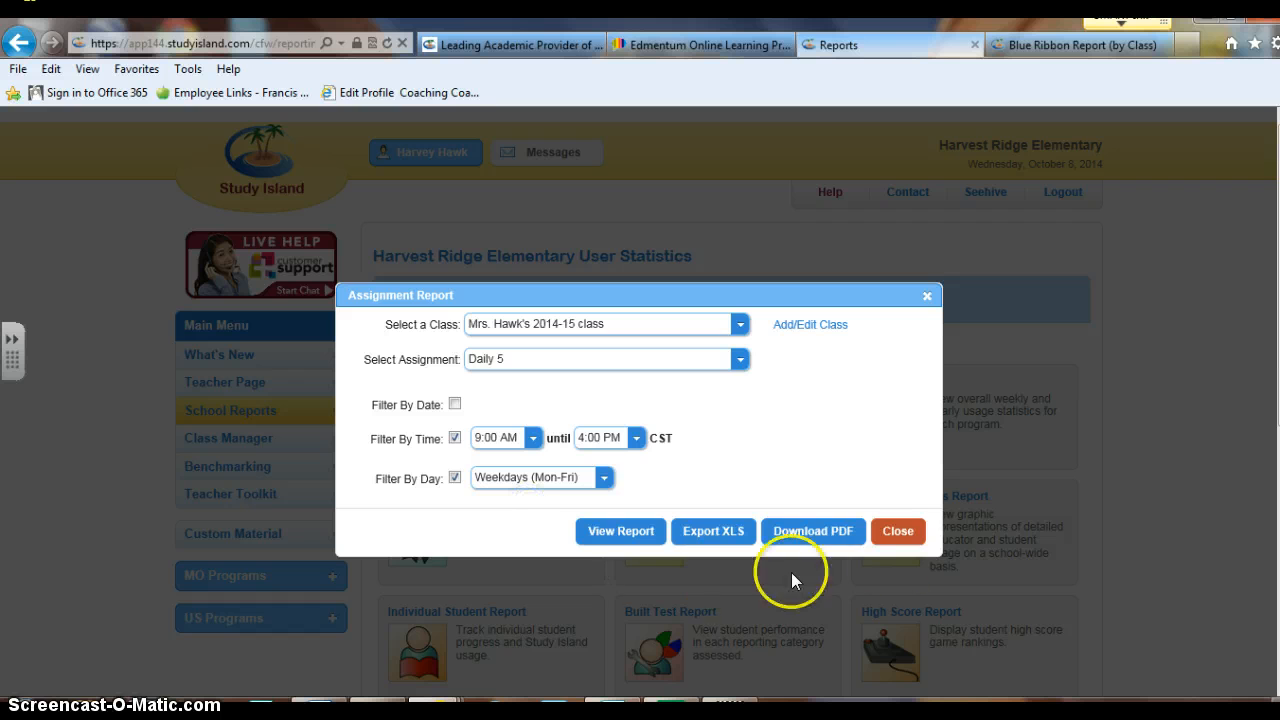
click(620, 531)
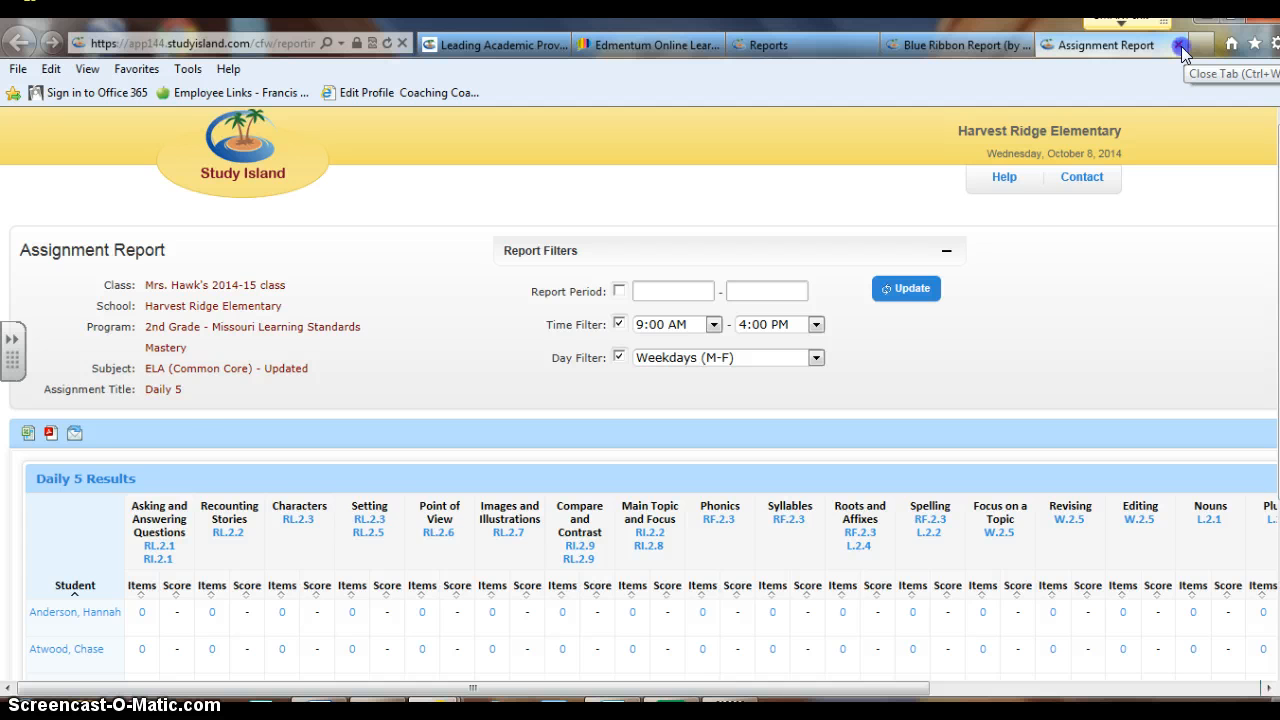
Close the Assignment Report, Blue Ribbon Report and Study Island Reports tabs
click(1181, 46)
click(1164, 45)
click(976, 45)
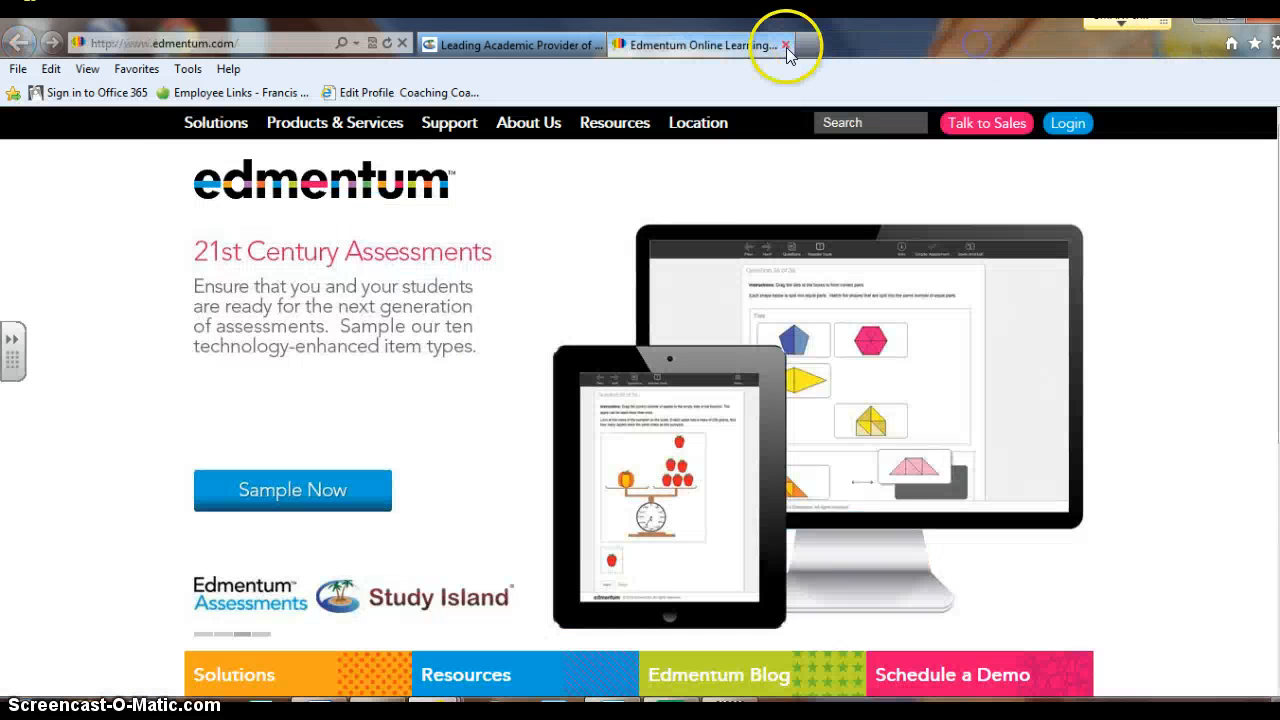